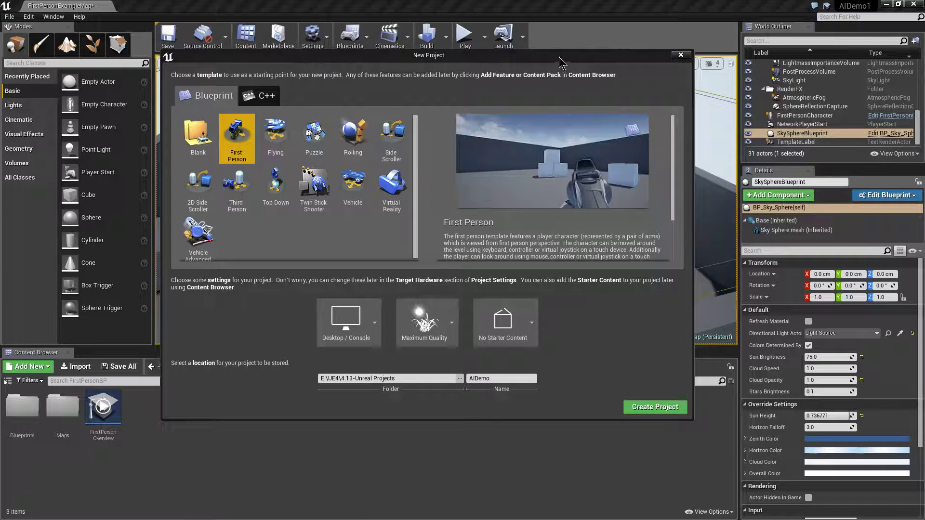
Close the New Project dialog without creating a project and return to the level viewport.
drag(559, 62, 550, 65)
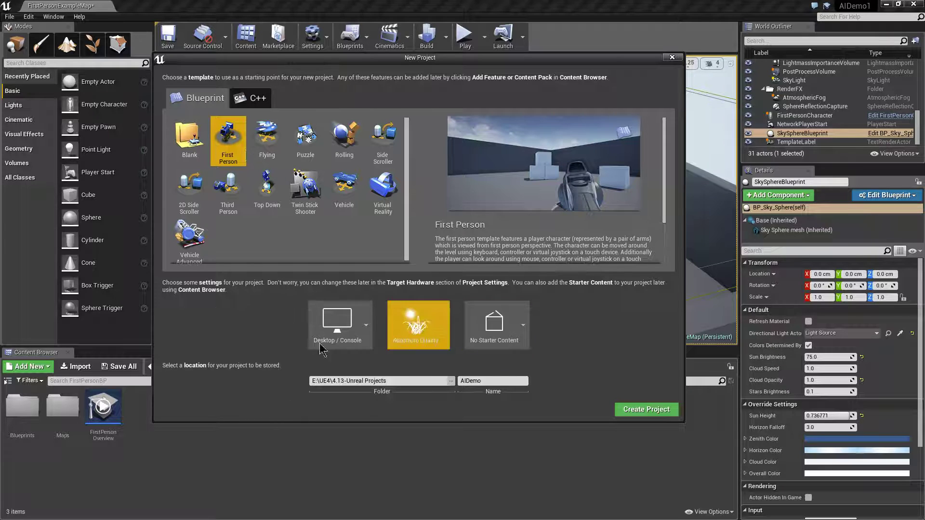
click(673, 59)
mouse_move(456, 195)
right_down()
mouse_move(482, 204)
mouse_move(445, 190)
right_up()
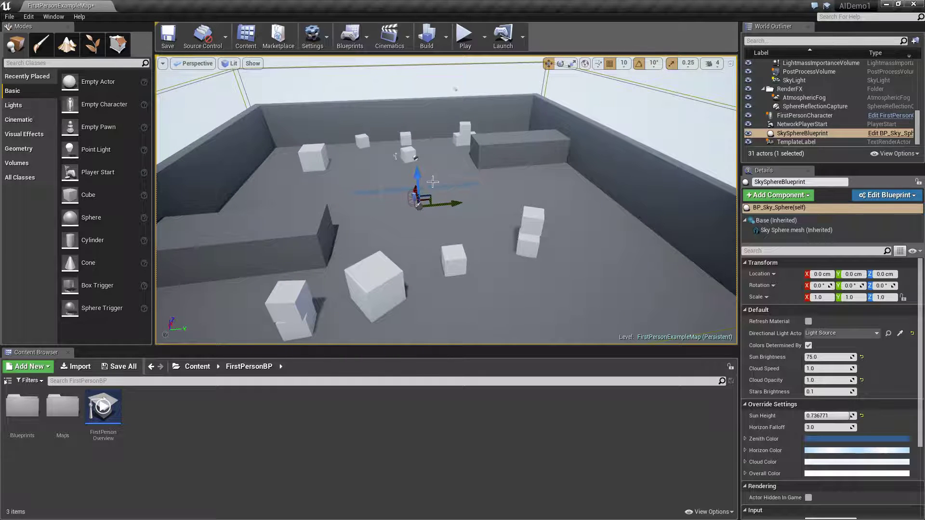
Play the level in the editor, fire at the cubes while moving forward, and stop the play session.
click(465, 37)
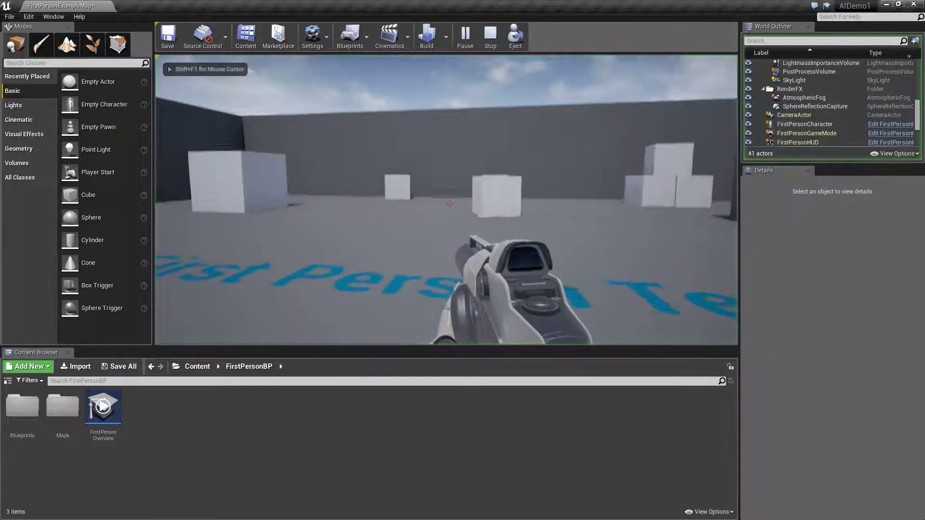
click(450, 211)
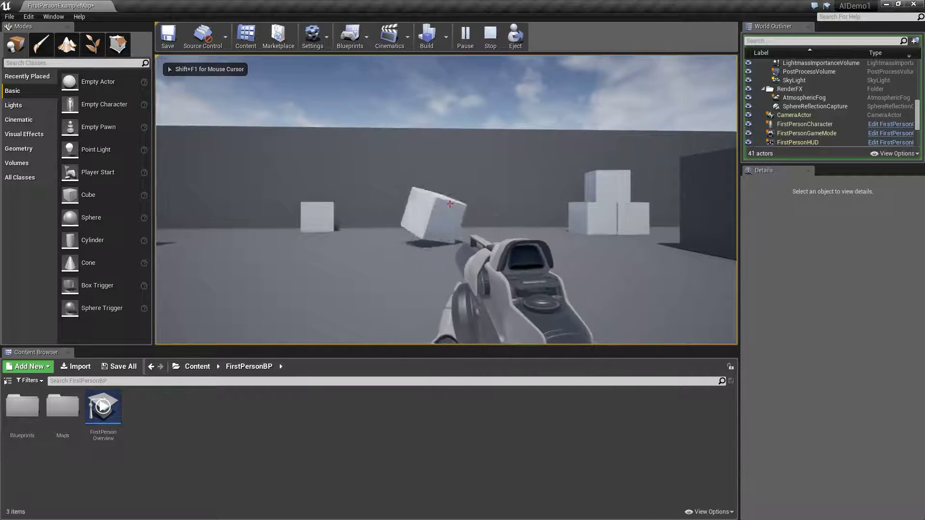
key(w)
click(450, 204)
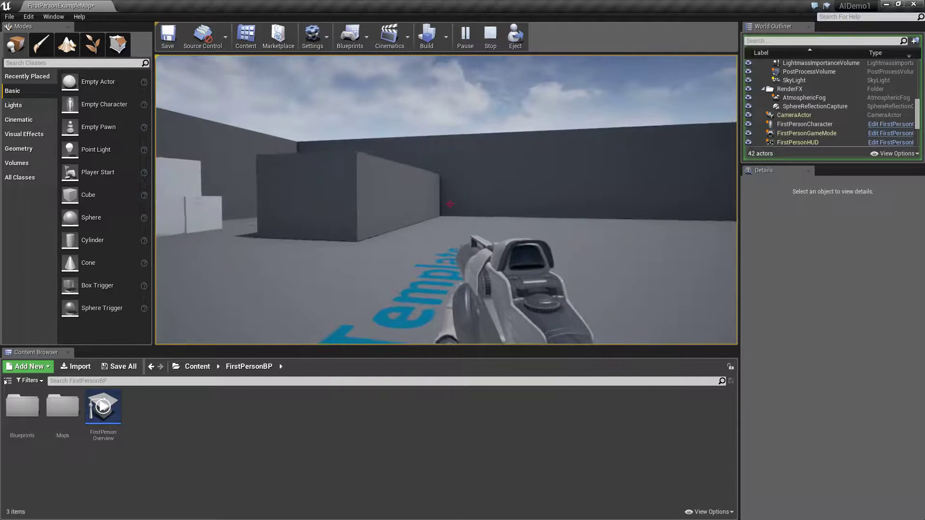
key(Escape)
Move the FirstPersonCharacter back along X to about -1410 cm, near the front cubes of the arena.
right_drag(648, 240, 574, 247)
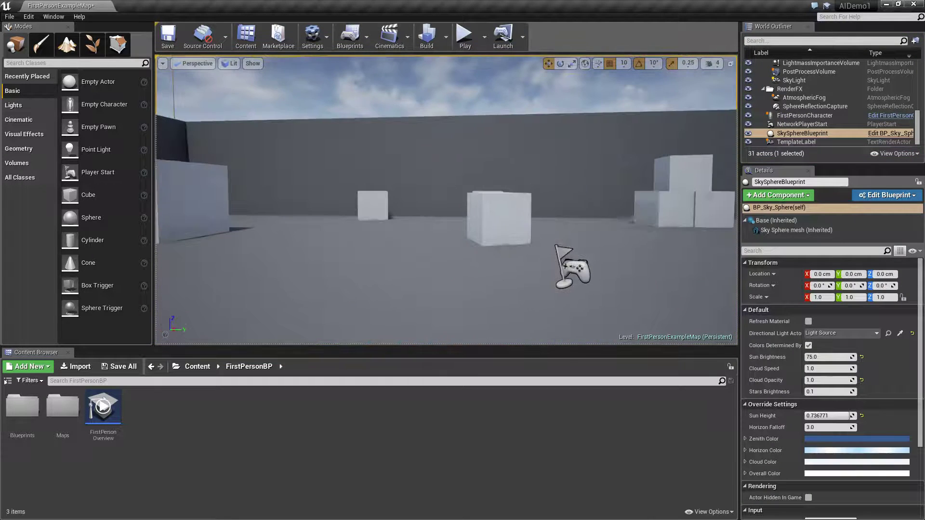
scroll(649, 240, down, 10)
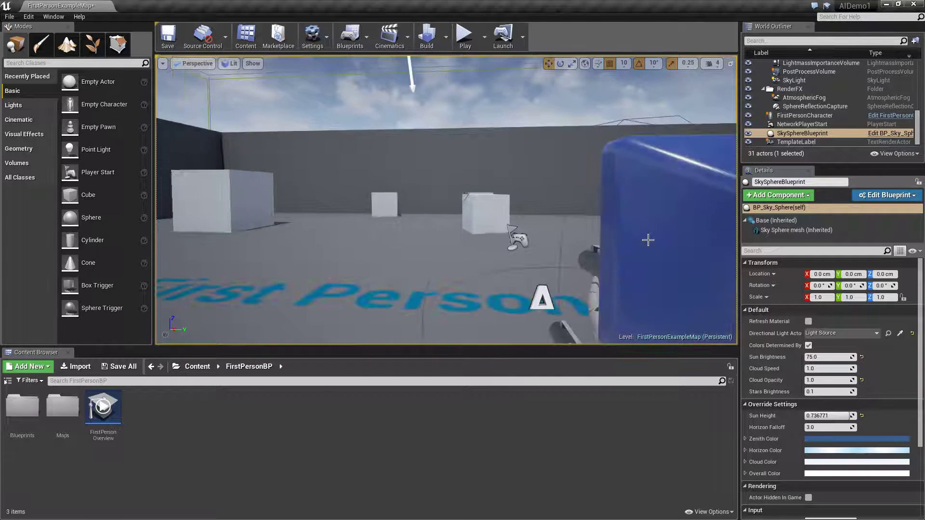
middle_drag(648, 240, 631, 188)
right_drag(629, 248, 630, 248)
scroll(630, 249, down, 4)
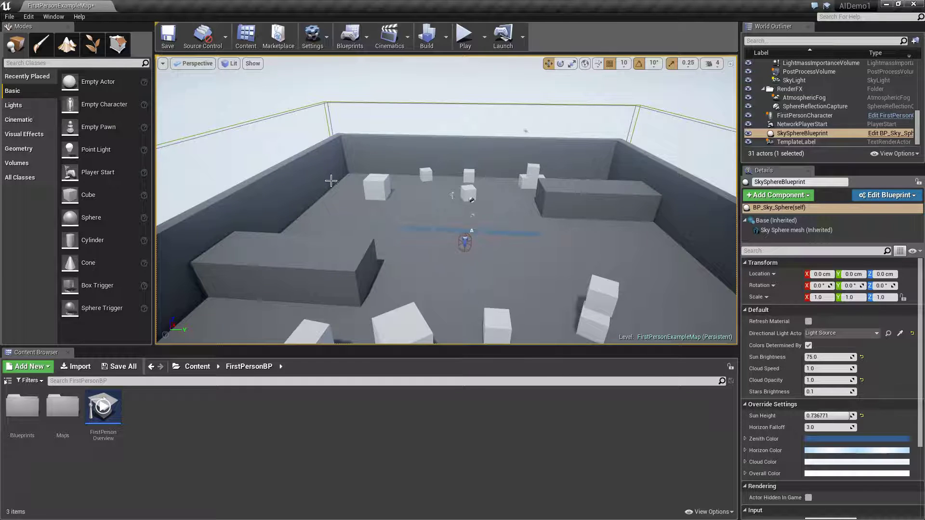
scroll(568, 250, down, 1)
scroll(568, 250, up, 1)
scroll(565, 254, down, 2)
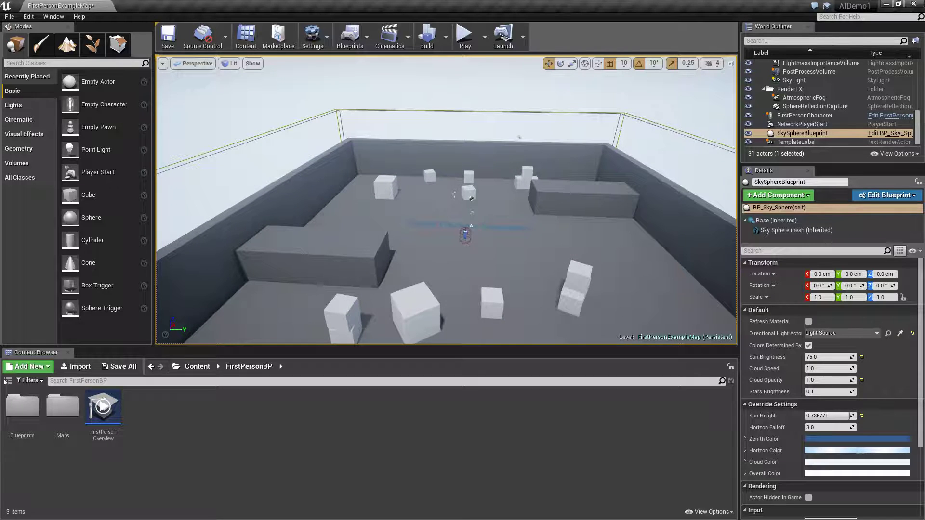
click(466, 235)
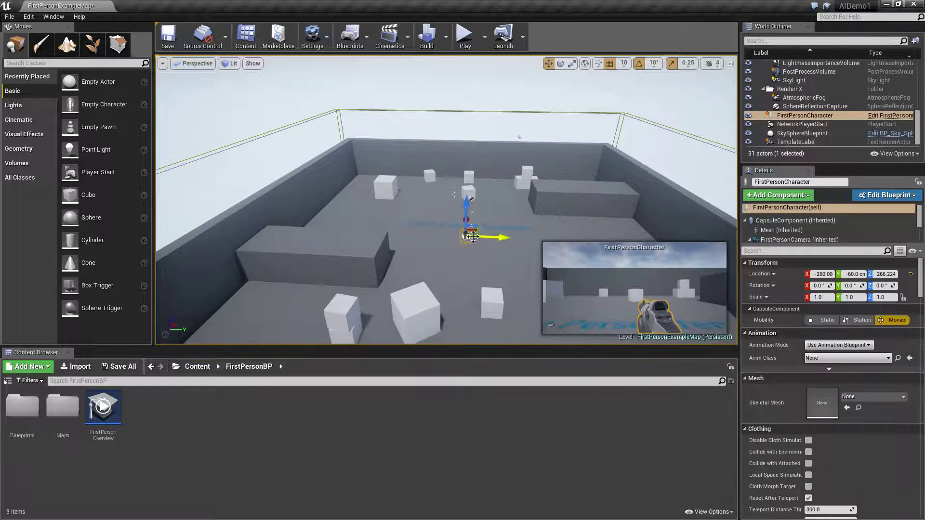
drag(468, 219, 466, 298)
Place a Nav Mesh Bounds Volume in the middle of the arena and scale it to 16.25, 26.0, 6.5.
key(f)
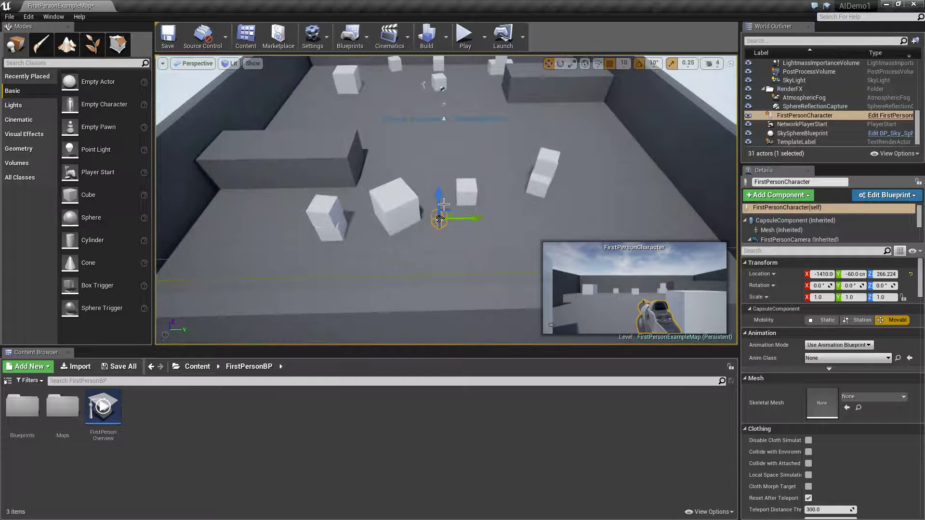
scroll(445, 205, up, 2)
scroll(445, 205, down, 3)
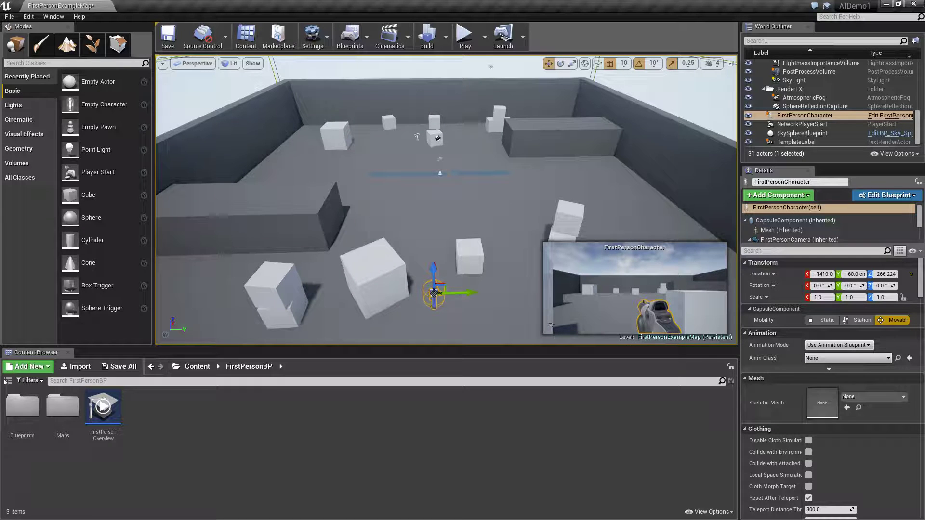
click(16, 163)
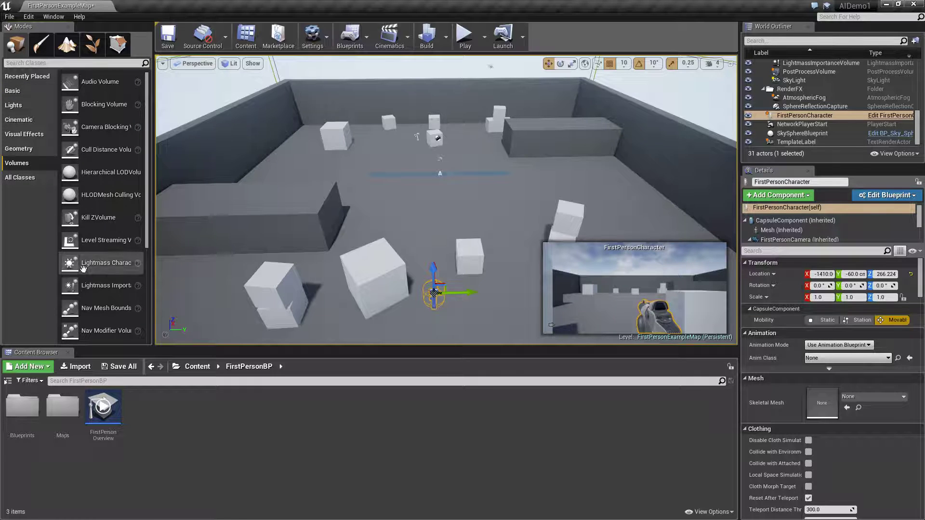
drag(149, 246, 153, 320)
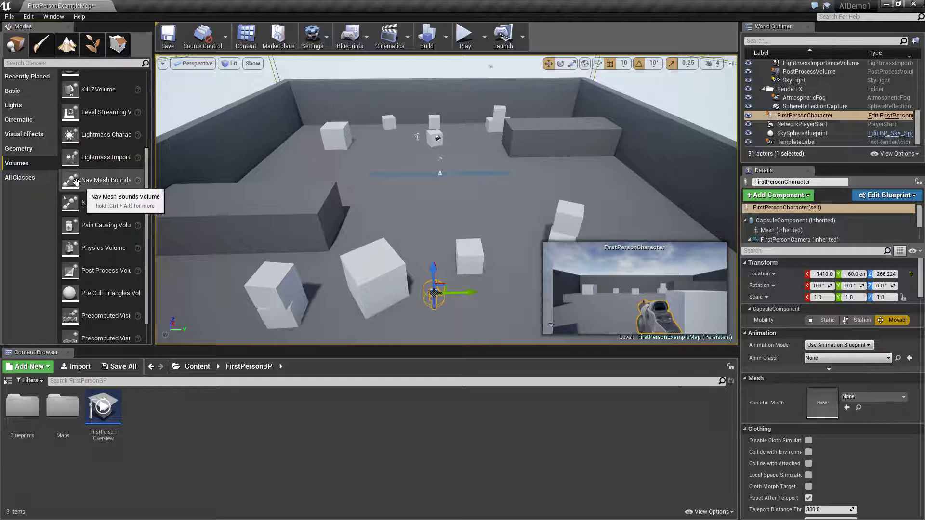
drag(106, 181, 417, 137)
click(571, 63)
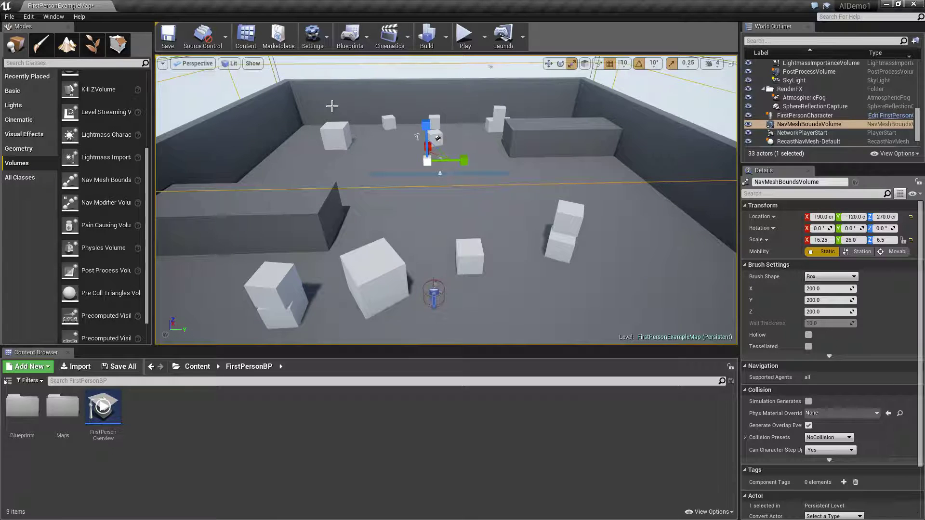
Display the navigation mesh in the viewport.
scroll(531, 200, down, 10)
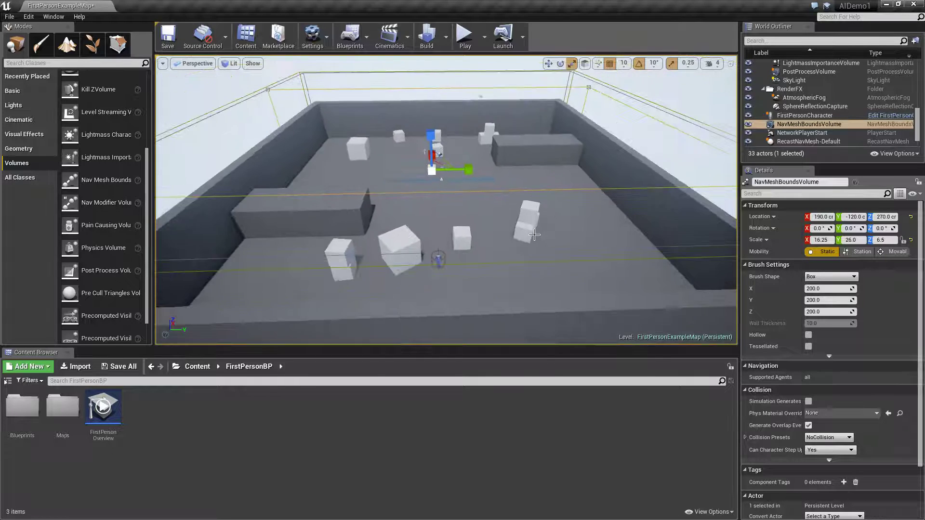
scroll(456, 248, up, 10)
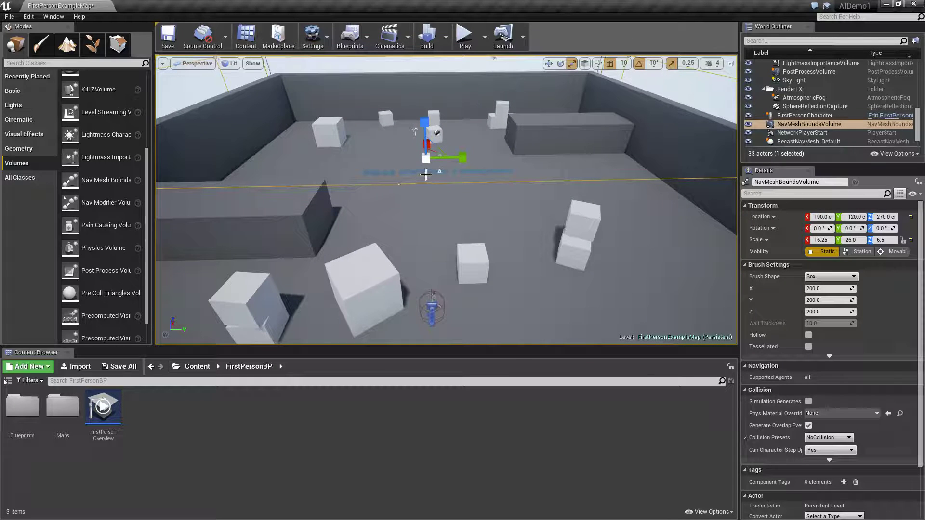
key(p)
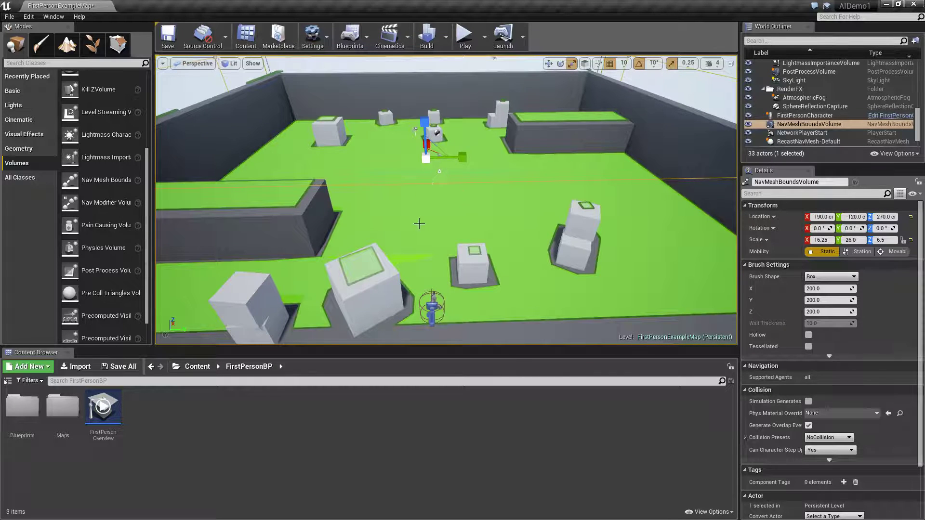
Reduce the NavMeshBoundsVolume's X scale to 14.5 and move it along X to 520 cm.
scroll(420, 223, down, 4)
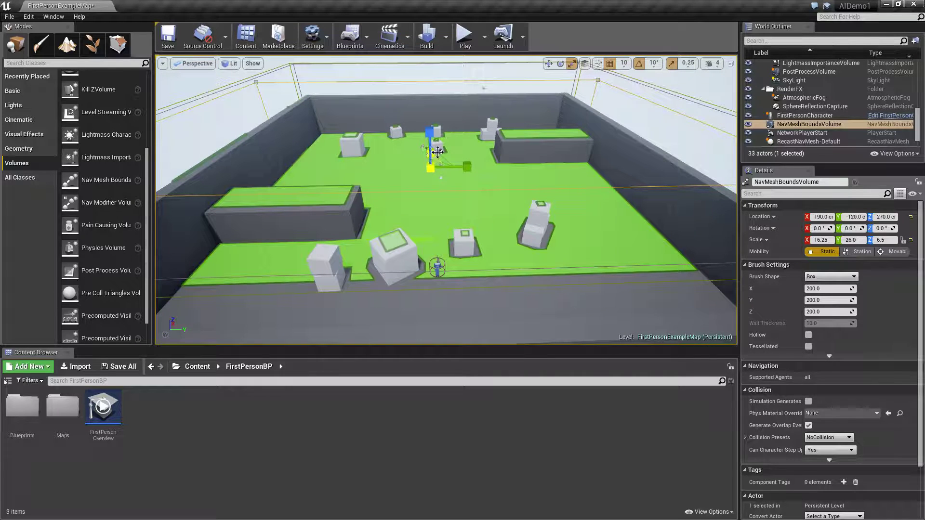
drag(431, 153, 438, 152)
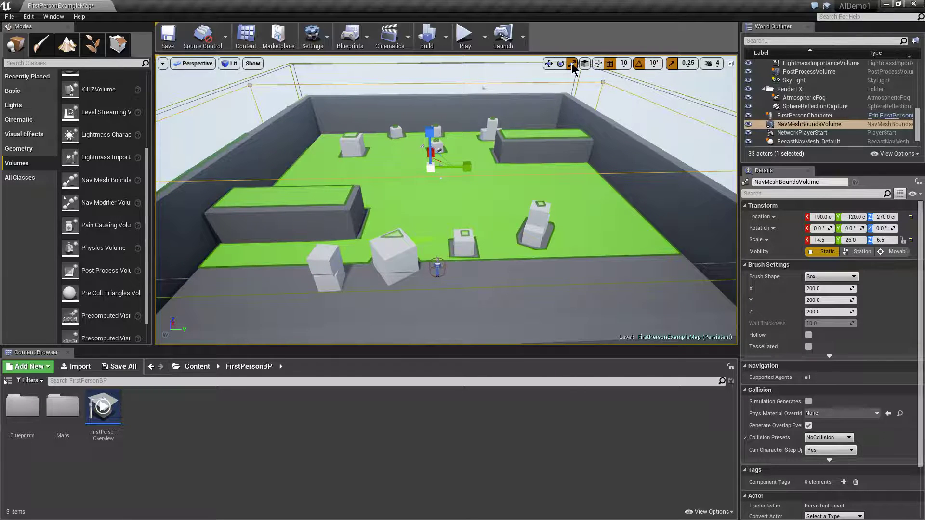
click(548, 63)
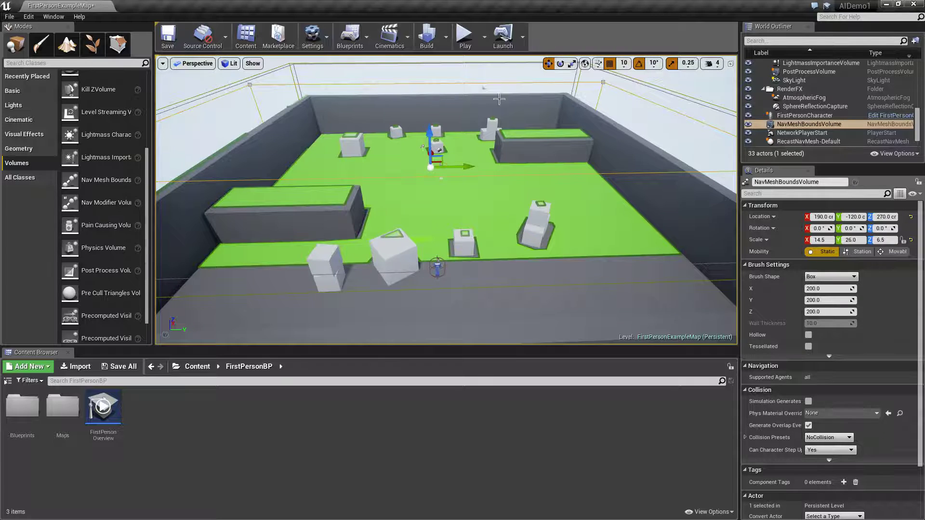
click(437, 166)
right_drag(452, 154, 482, 155)
Inspect the moved volume's coverage of the arena, turning the navigation mesh display off and on again.
key(a)
drag(377, 171, 372, 161)
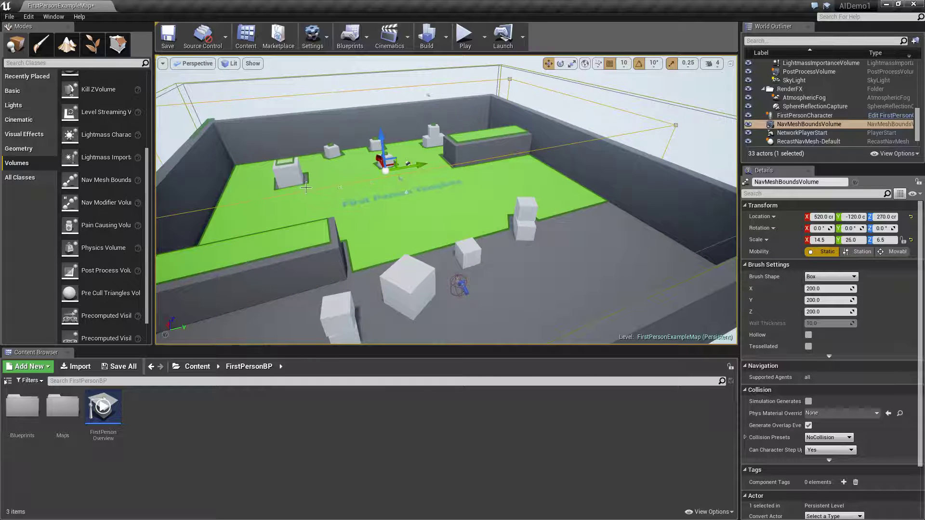
right_drag(313, 207, 268, 216)
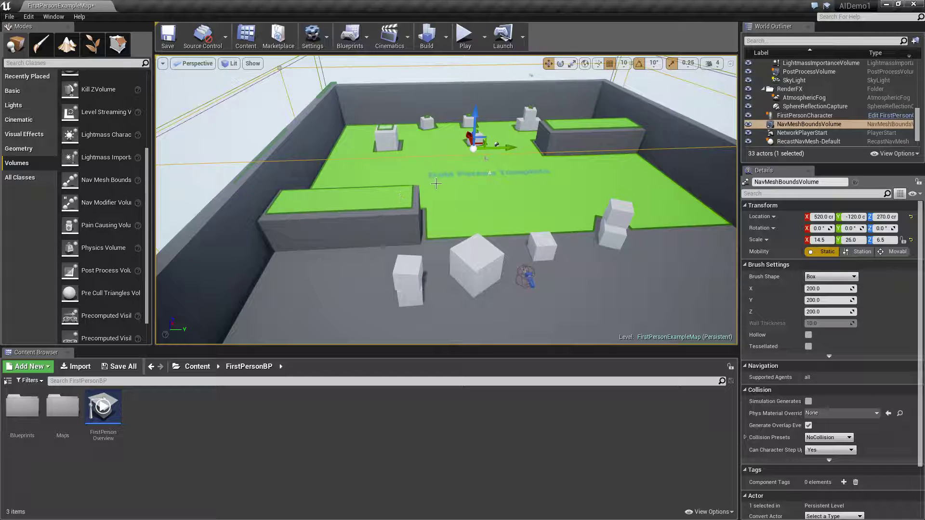
key(p)
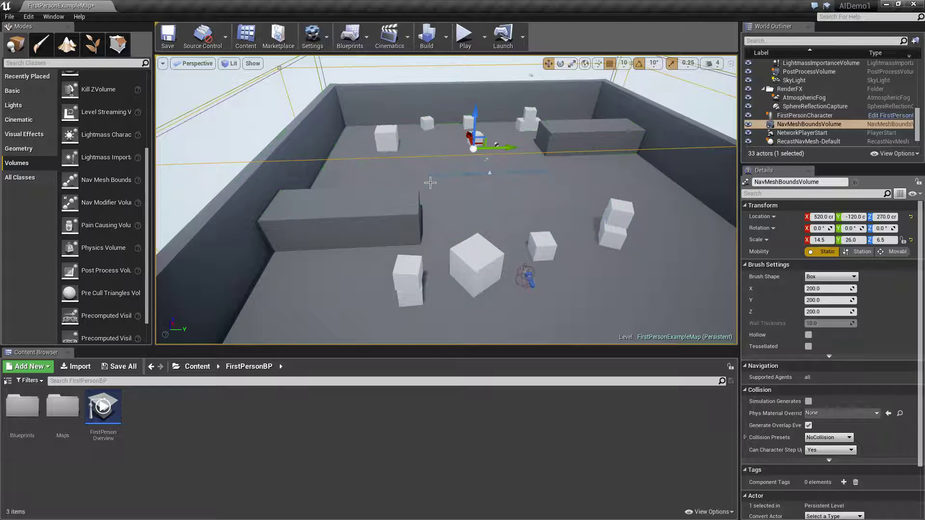
key(p)
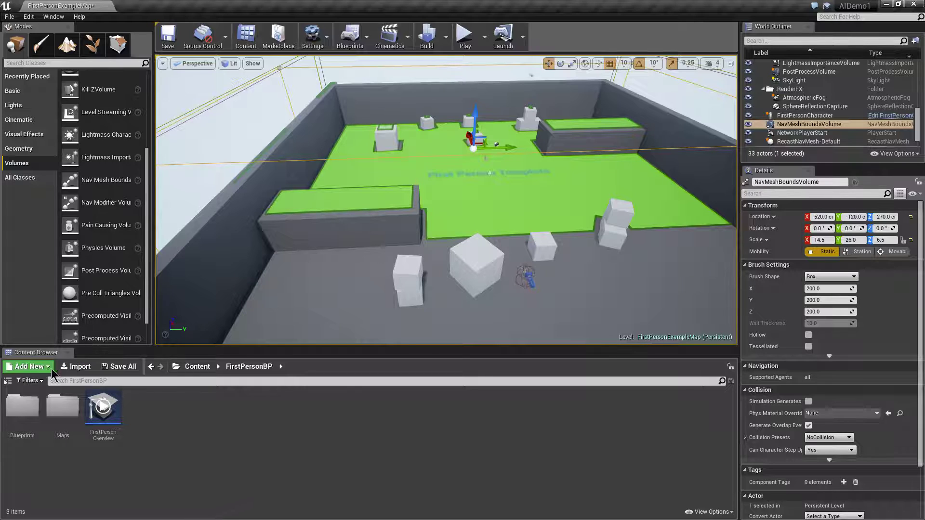
Add the Third Person Blueprint feature pack to the project and close the Add Content dialog.
click(28, 366)
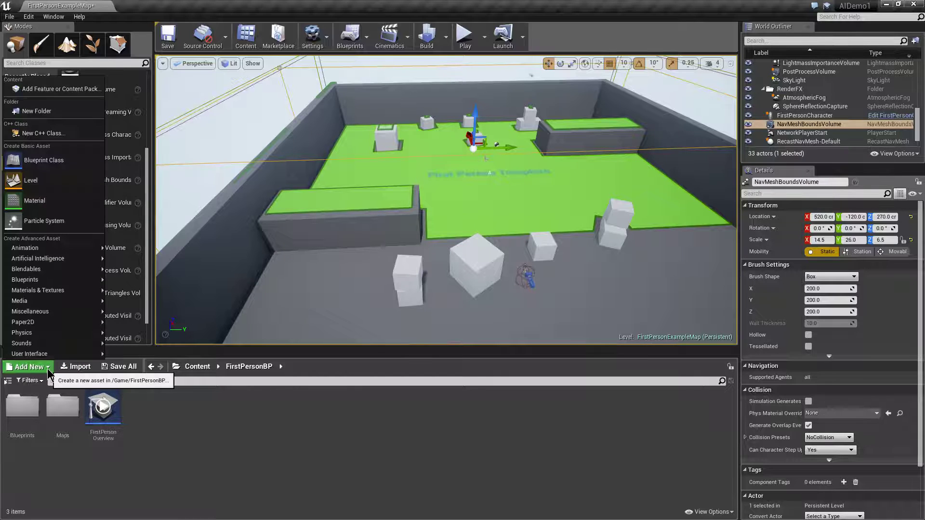
click(39, 92)
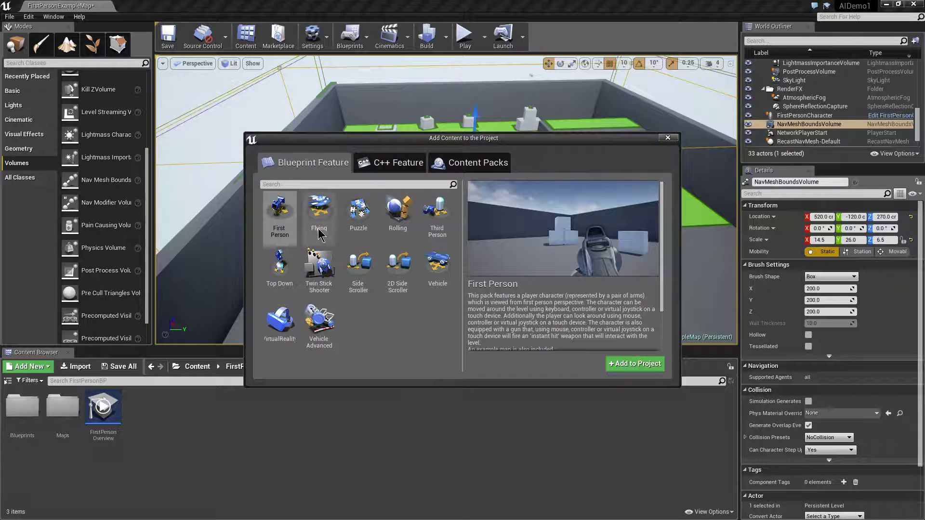
click(436, 214)
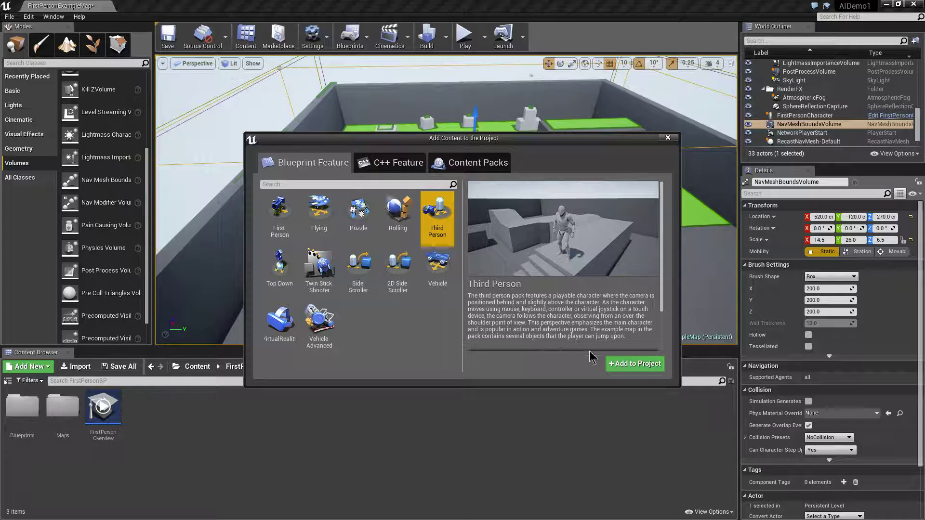
click(640, 367)
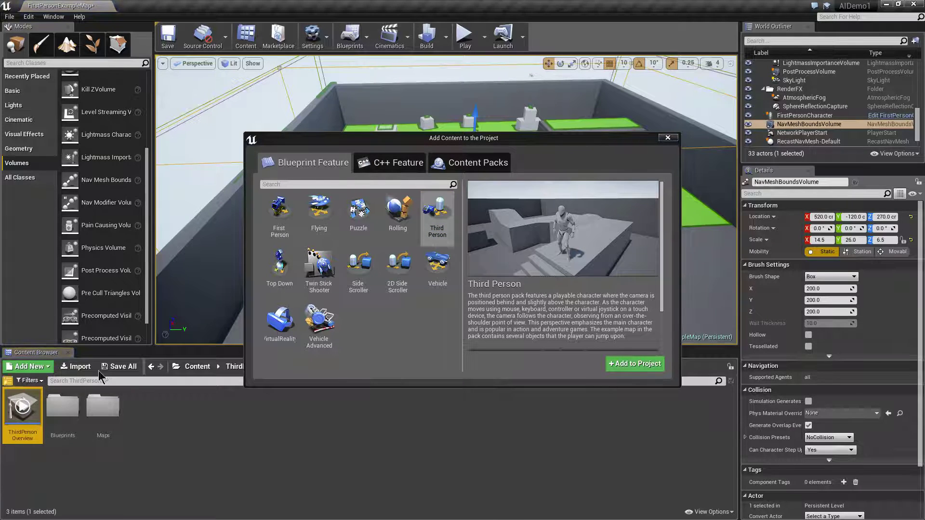
click(668, 138)
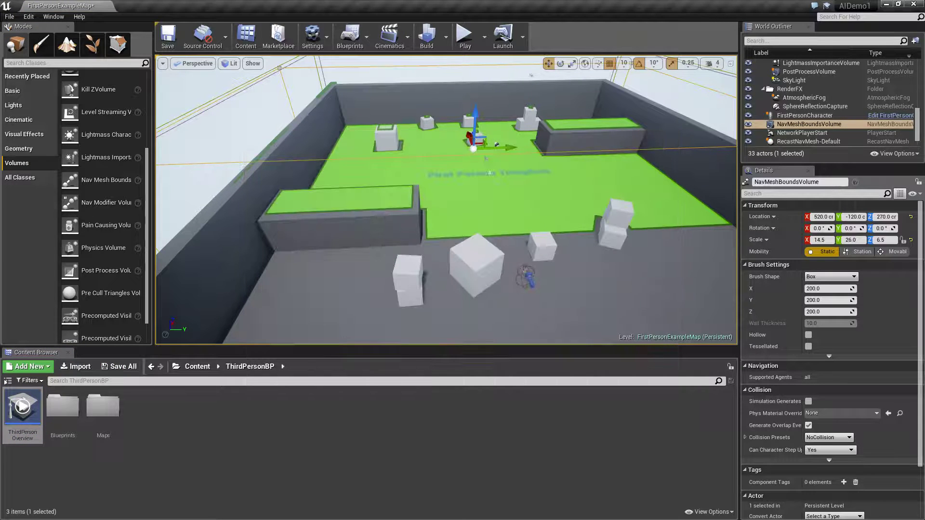
Show the content folder tree and create a child Blueprint class of ThirdPersonCharacter in the ThirdPersonBP Blueprints folder.
click(7, 381)
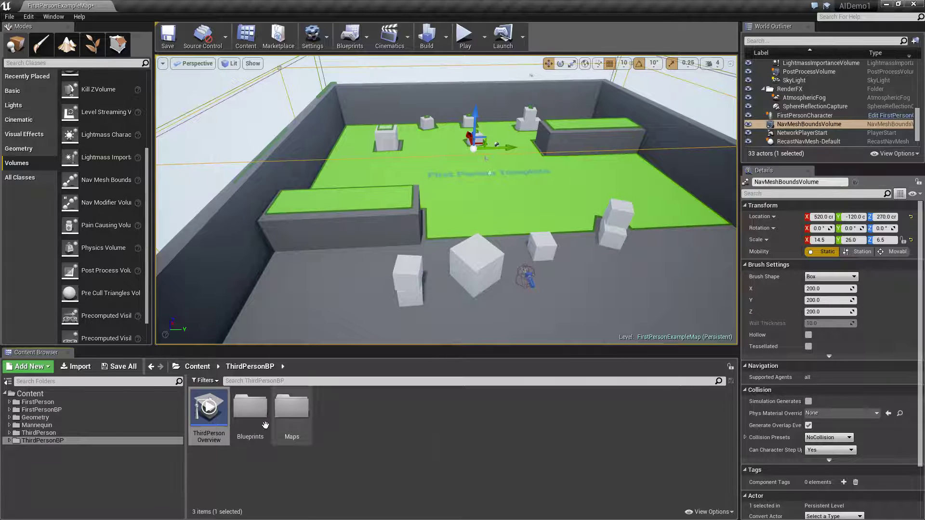
double_click(250, 407)
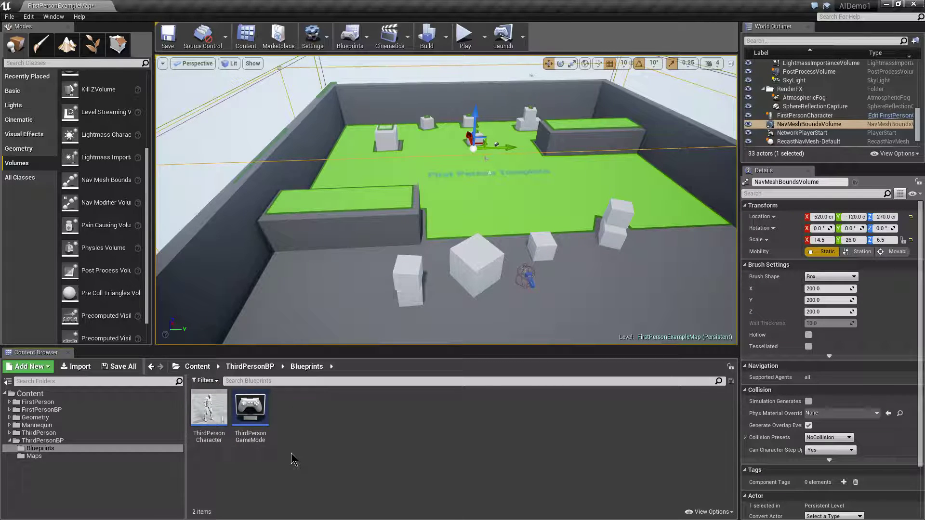
click(209, 412)
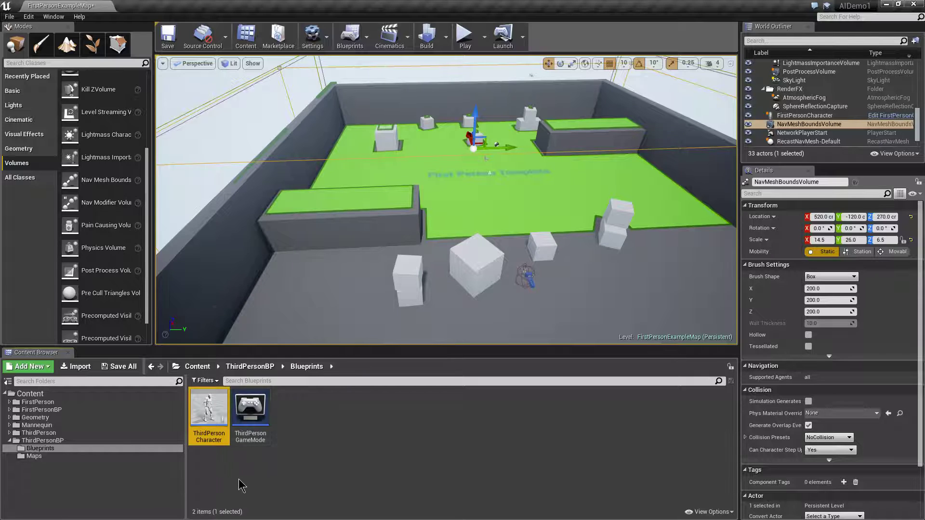
mouse_move(208, 407)
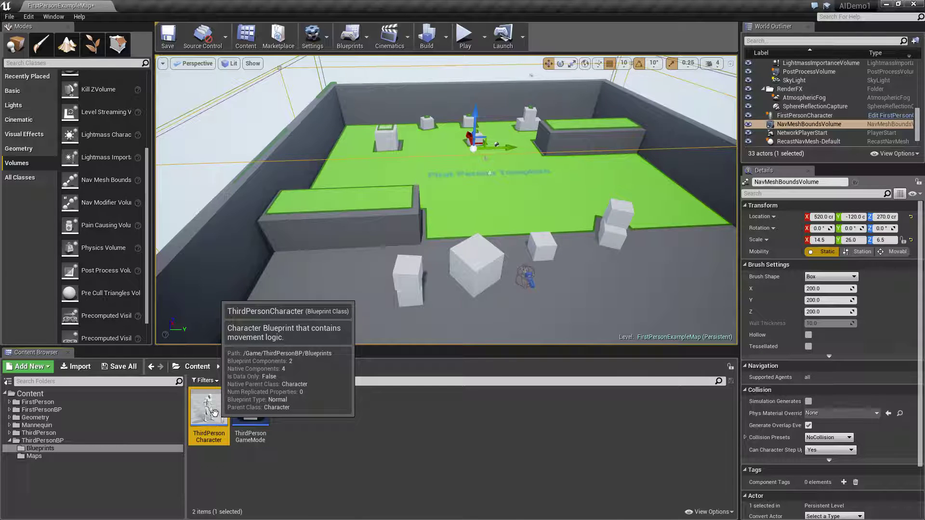
right_click(215, 413)
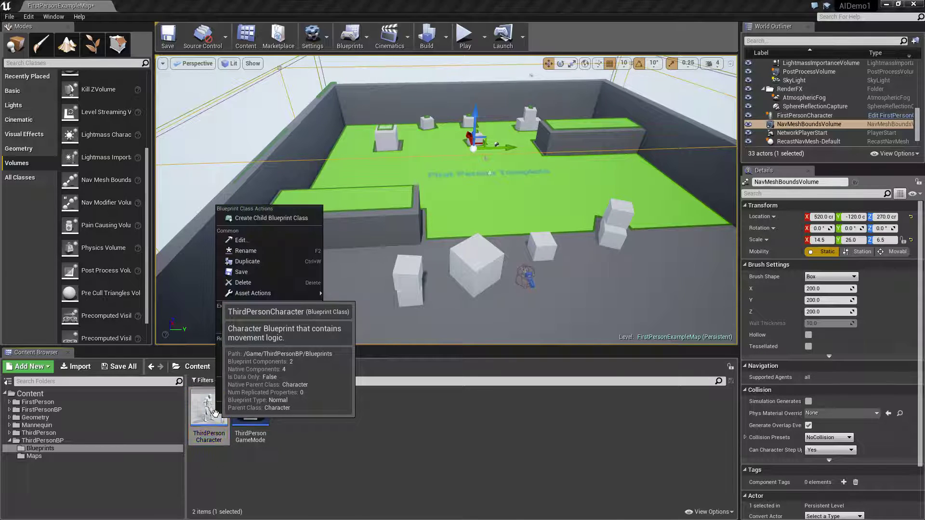
click(270, 218)
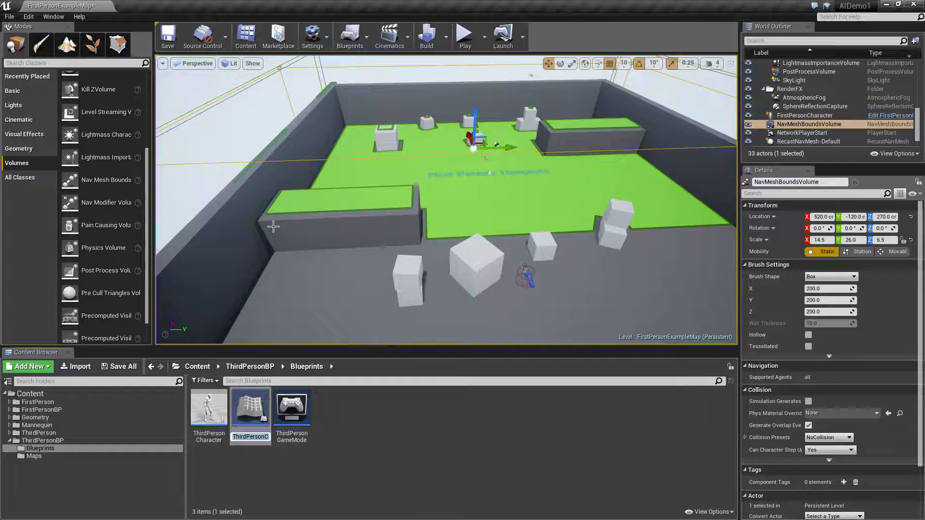
Name the new child Blueprint AI_Master and save it together with the FirstPersonExampleMap level.
text(AI_MA)
key(BackSpace)
text(ster)
key(BackSpace)
key(BackSpace)
key(BackSpace)
text(ster)
key(Return)
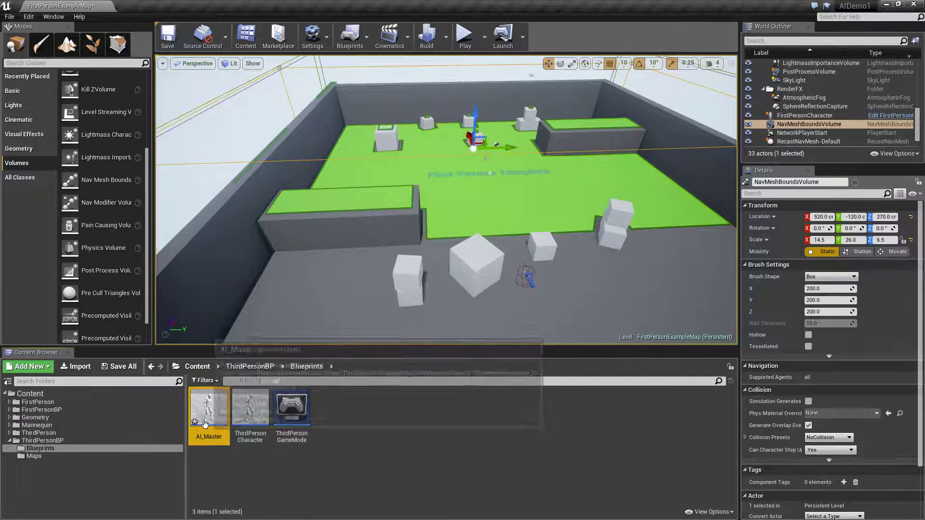
click(116, 370)
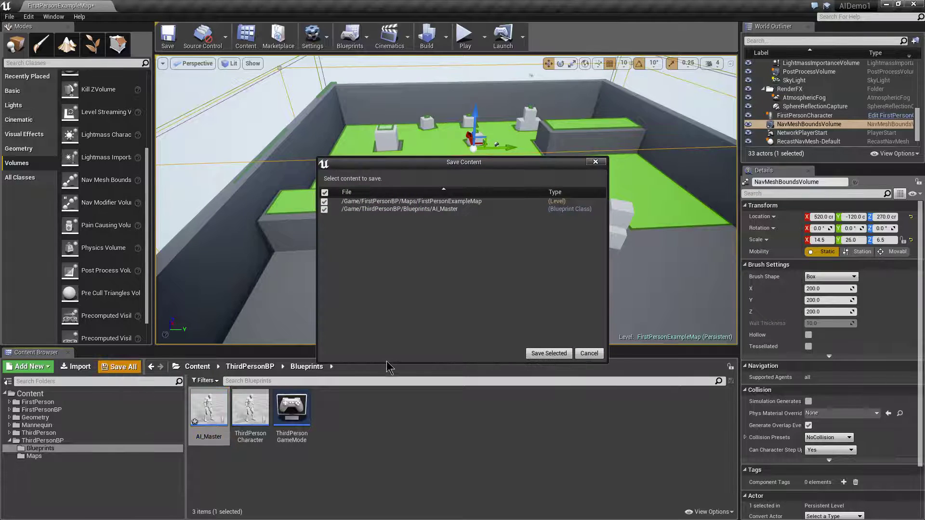
click(552, 356)
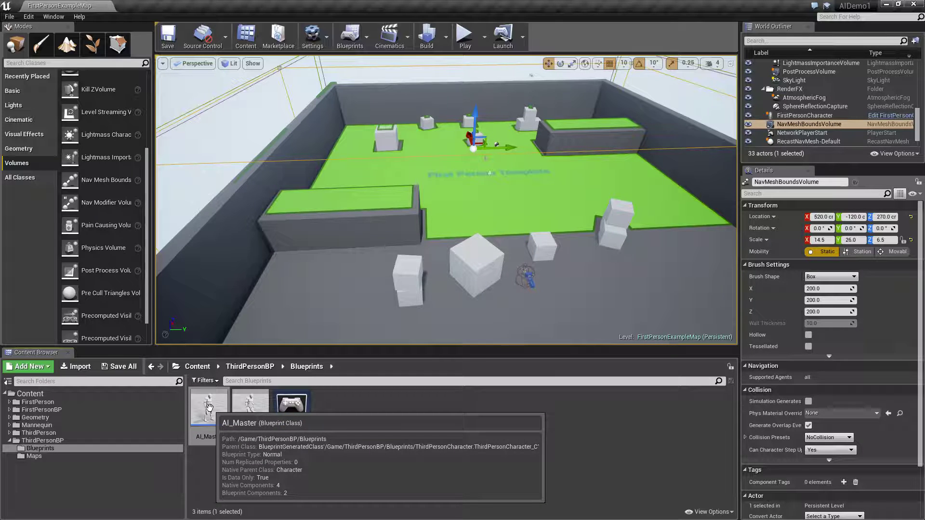
Place AI_Master at the far end of the arena at about X 1240, Y 290 cm and rotate it about 180° around Z.
drag(209, 408, 500, 204)
scroll(500, 204, up, 5)
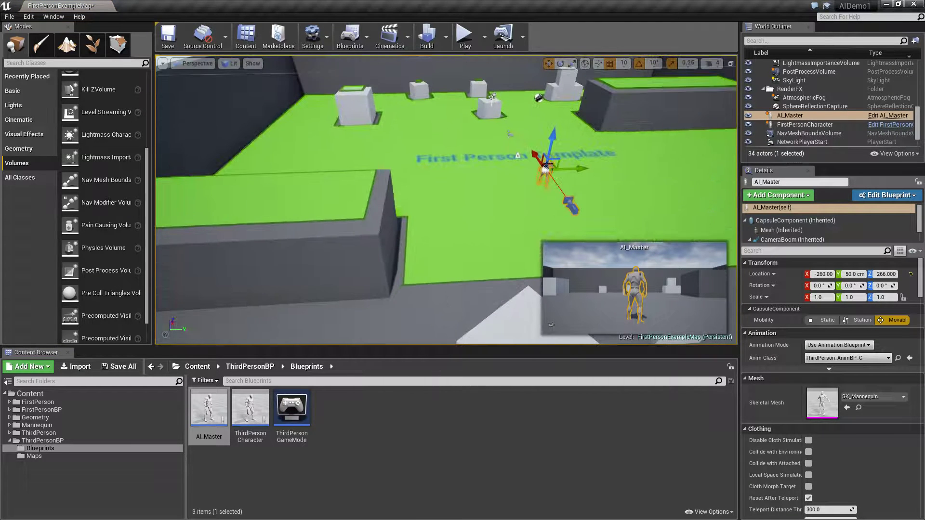
right_drag(500, 204, 503, 201)
drag(496, 158, 505, 118)
click(560, 64)
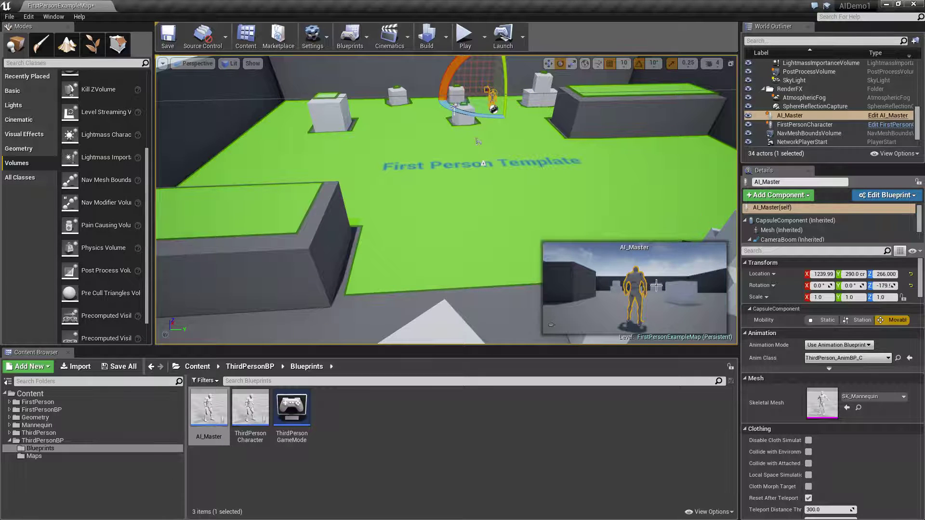
scroll(416, 221, down, 6)
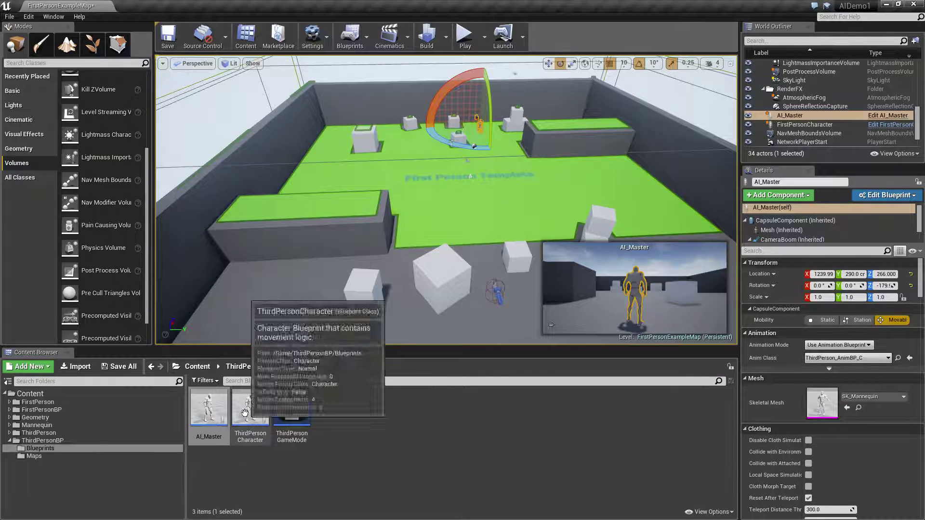
click(523, 221)
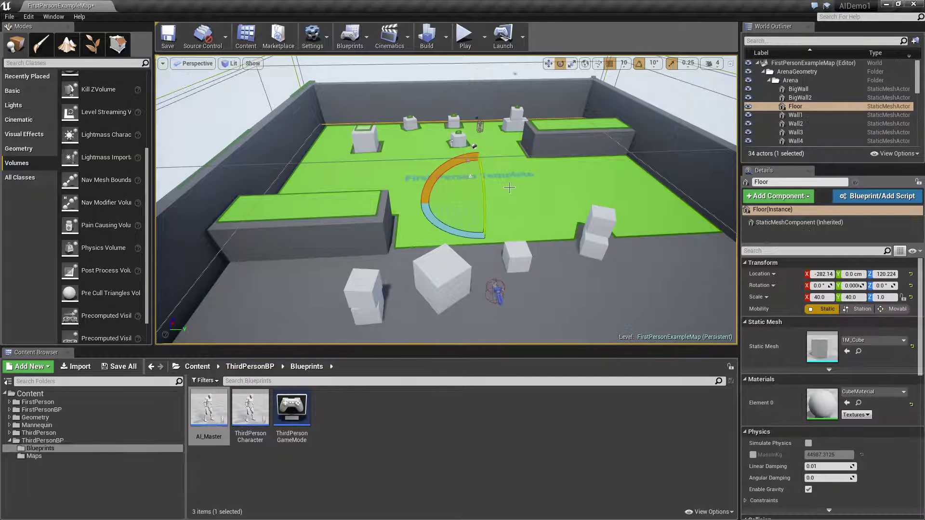
Play the level in the viewport to check the placed AI character, and end the play session.
click(465, 36)
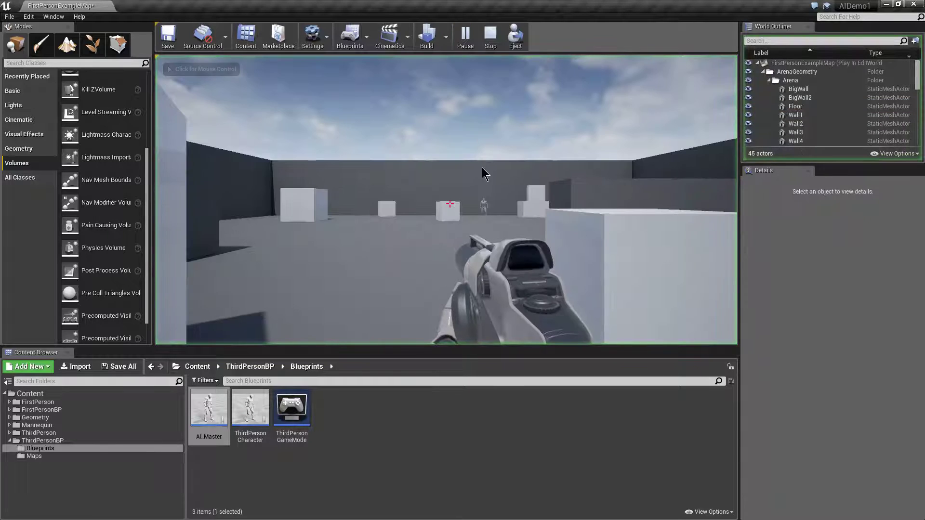
click(505, 228)
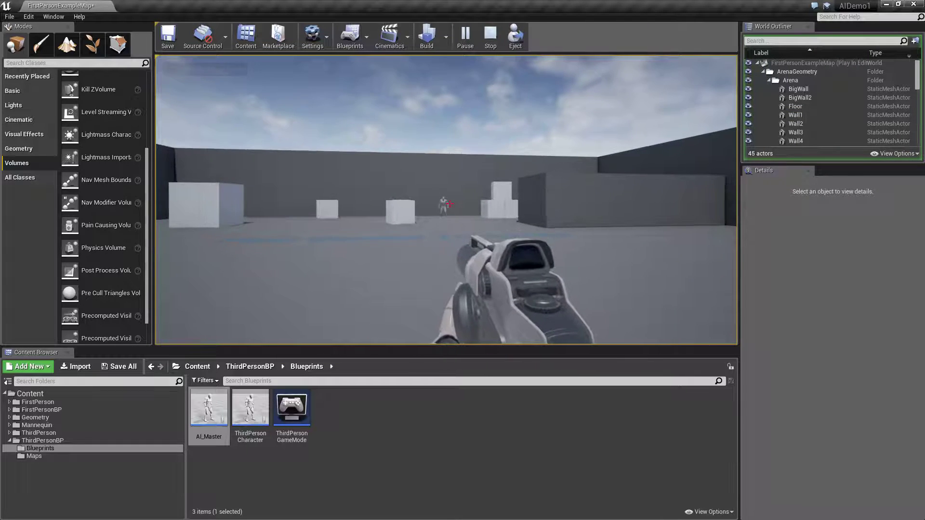
key(Escape)
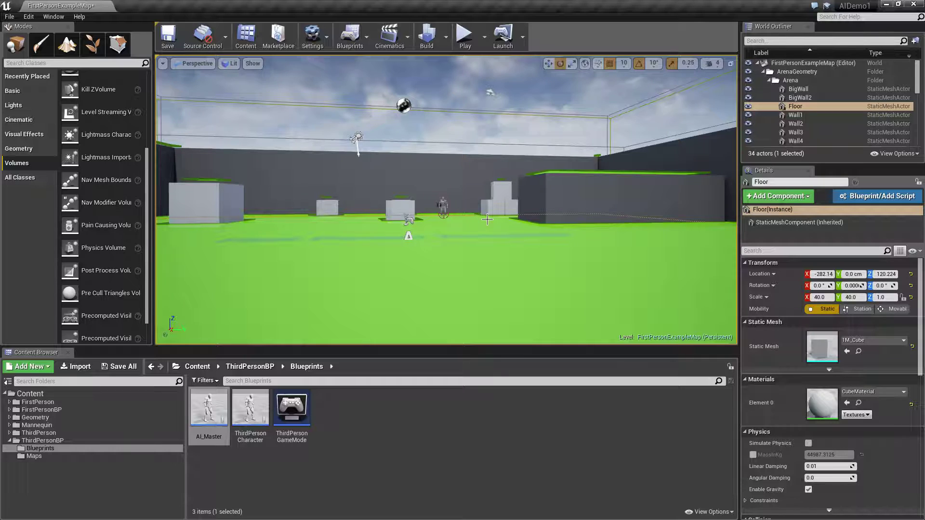
Open AI_Master's Event Graph and delete the Event ActorBeginOverlap and Event Tick nodes.
double_click(210, 408)
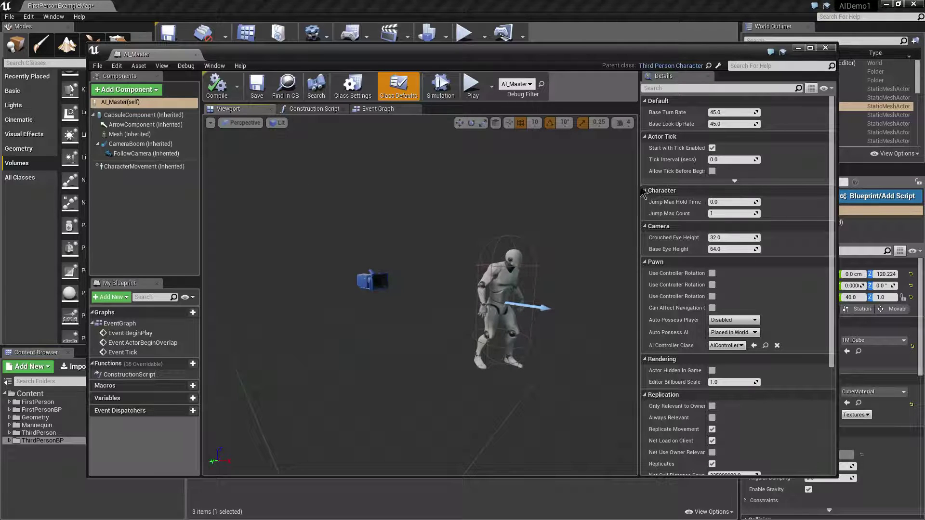
mouse_move(457, 54)
mouse_down()
mouse_move(423, 54)
mouse_move(457, 56)
mouse_up()
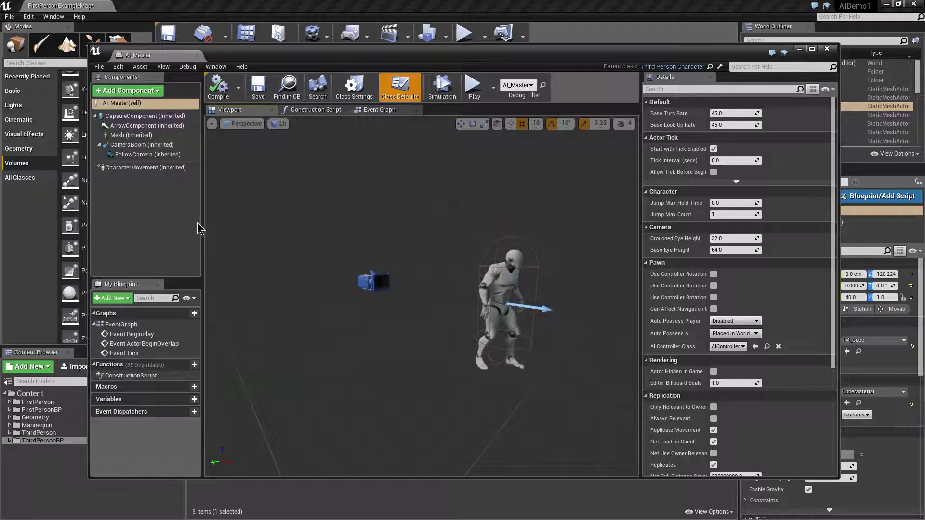
click(379, 110)
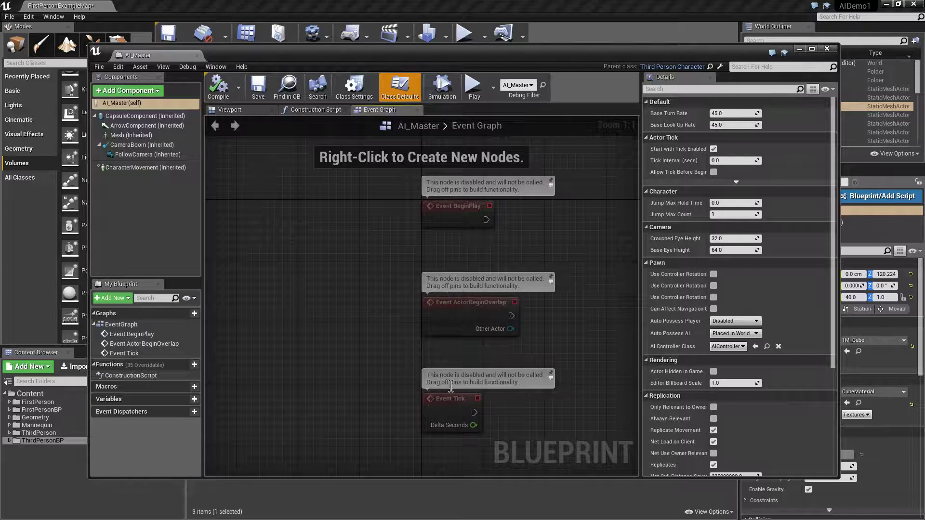
drag(504, 314, 527, 436)
key(Delete)
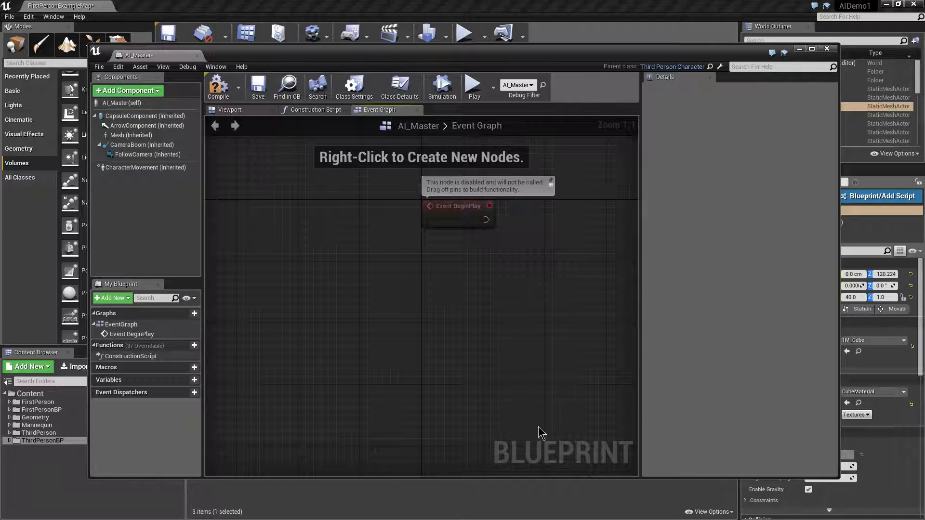
right_drag(509, 283, 321, 293)
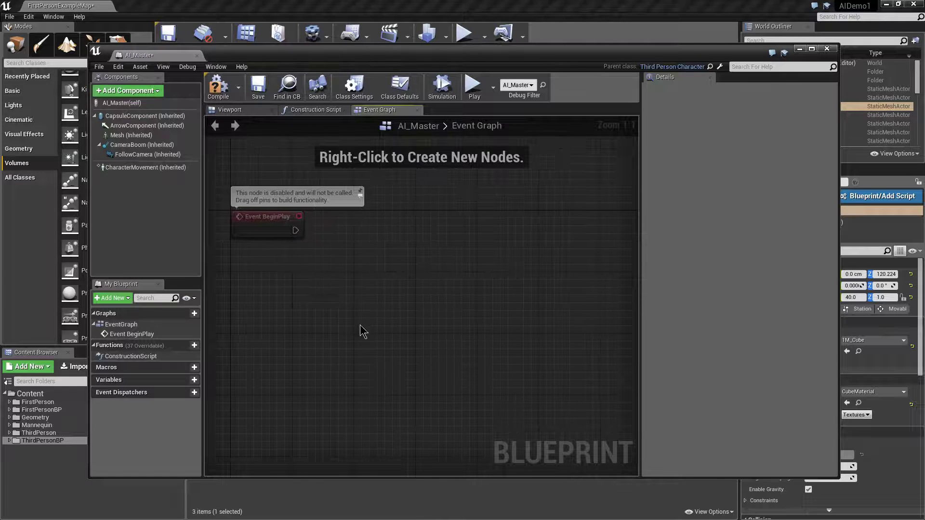
Add an AI MoveTo node executed from Event BeginPlay and align it with the event node.
mouse_move(142, 345)
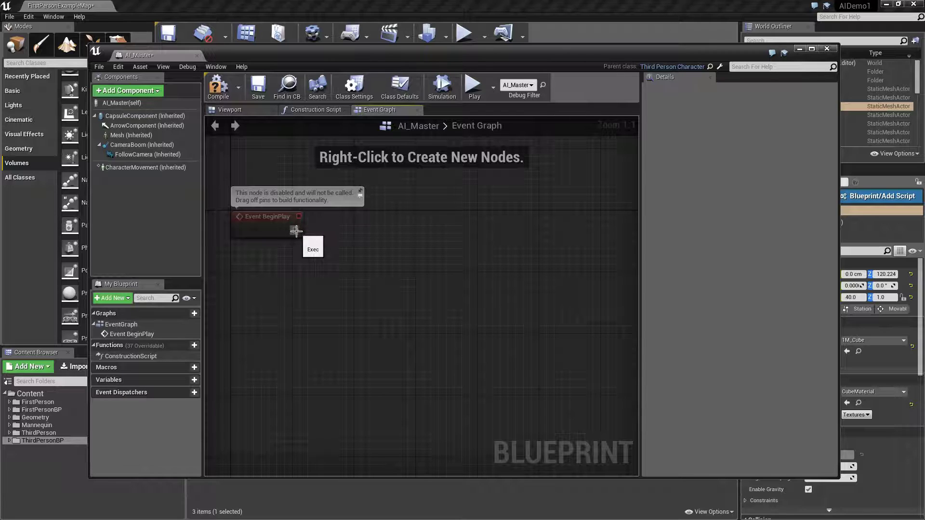
drag(295, 231, 407, 224)
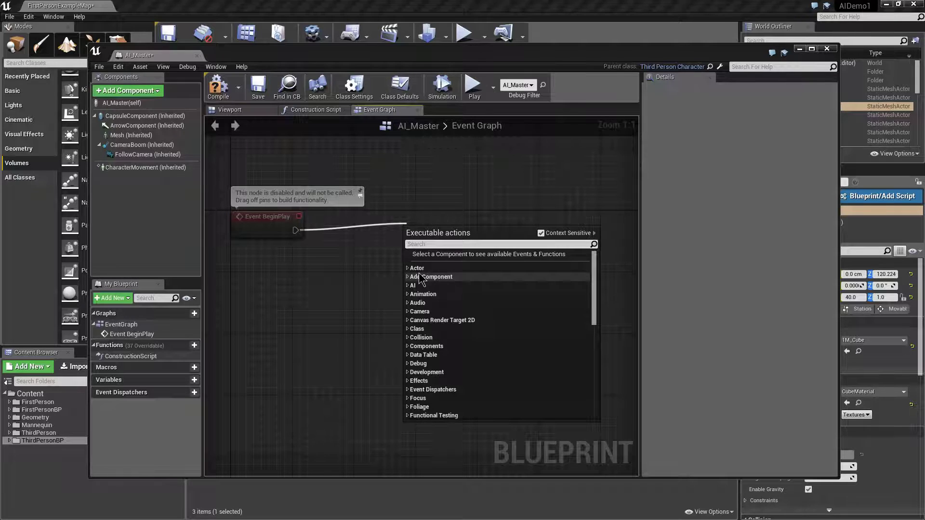
text(ai mov)
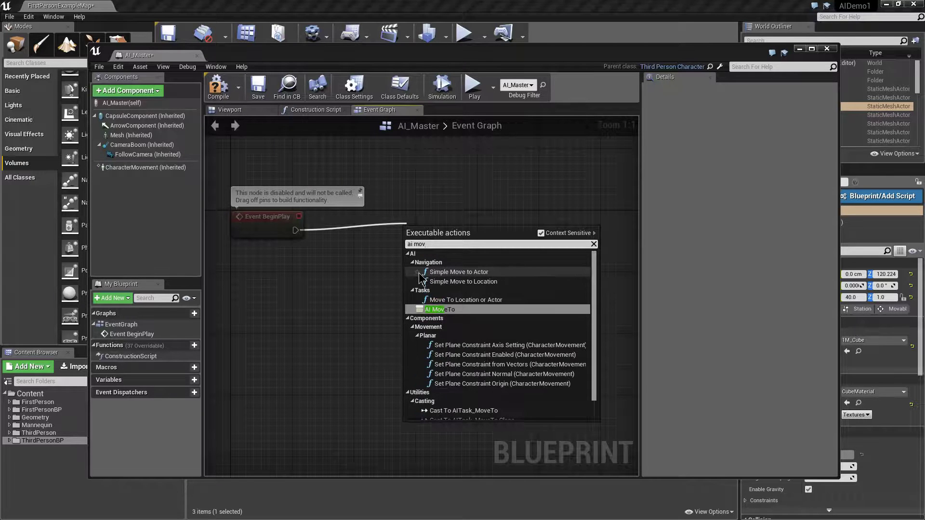
text(e to)
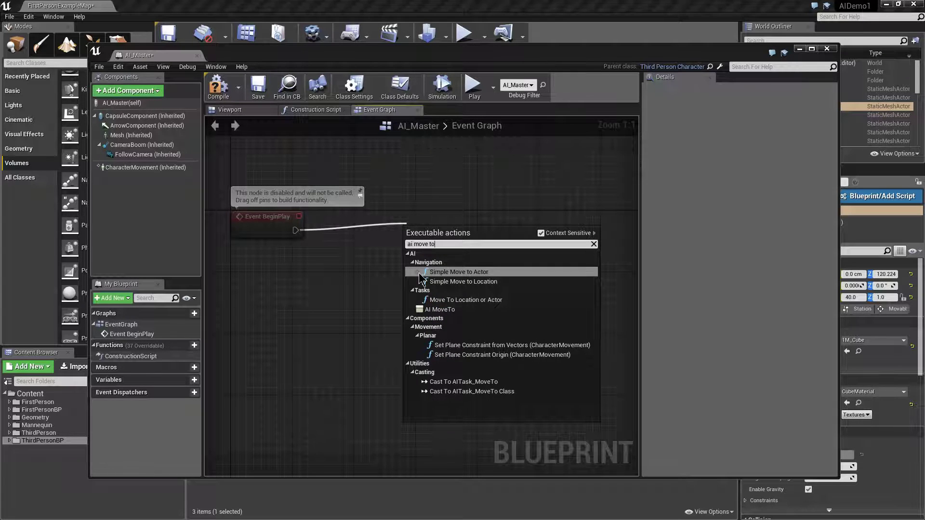
click(436, 311)
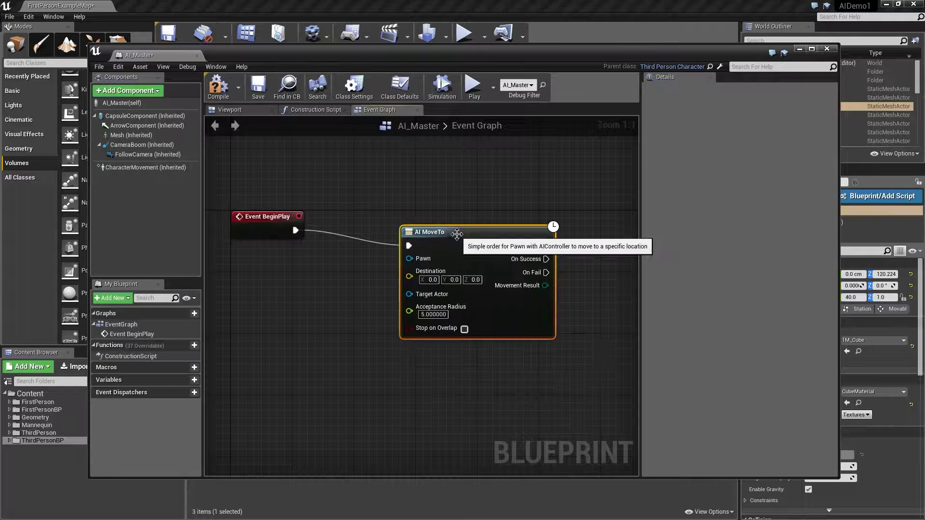
drag(457, 233, 434, 219)
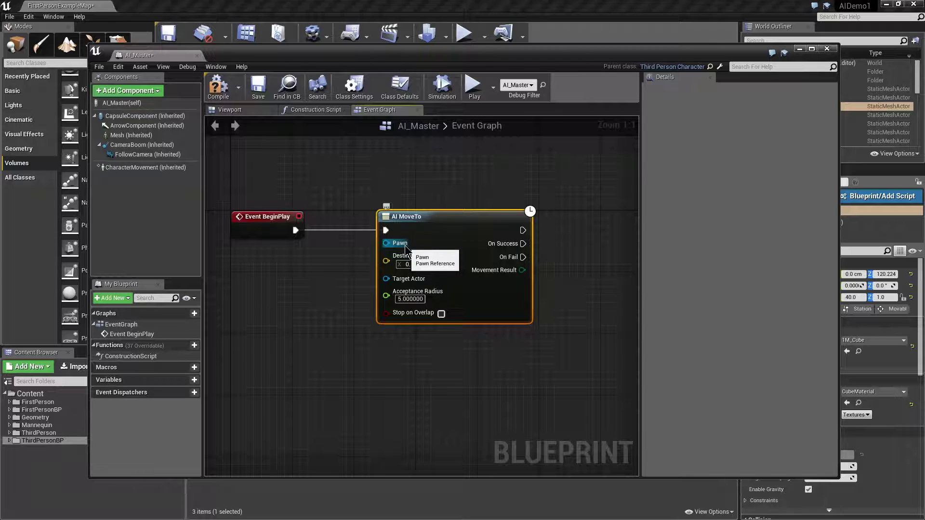
Add a reference to self, connect it to AI MoveTo's Pawn input, and place it beneath Event BeginPlay.
right_click(289, 285)
text(self)
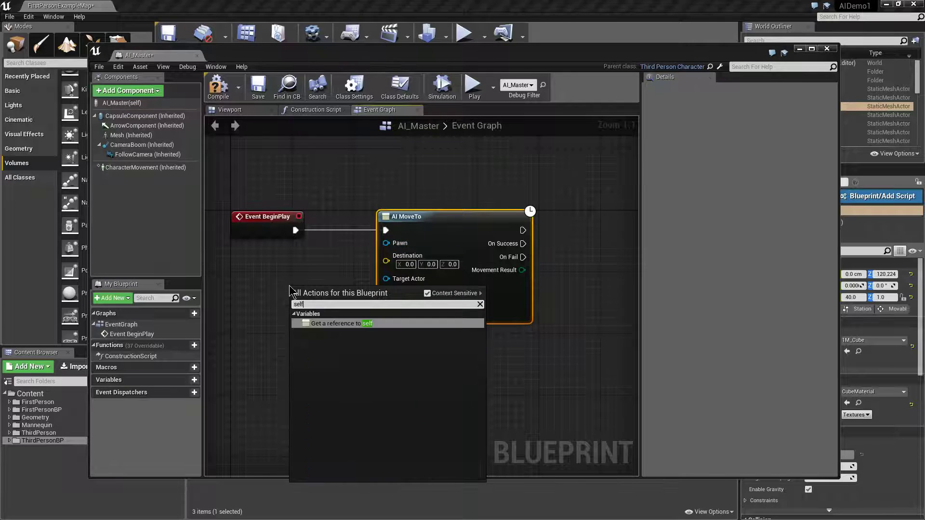
click(367, 324)
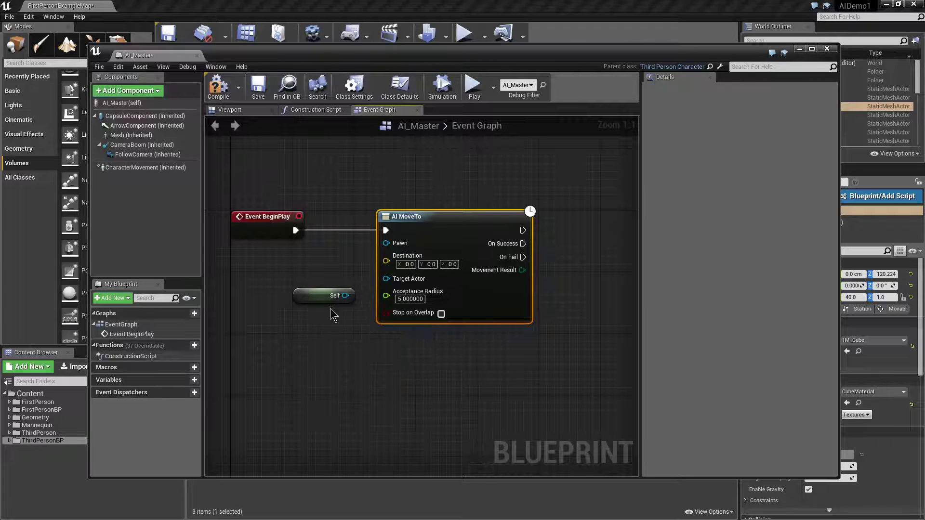
drag(322, 297, 385, 243)
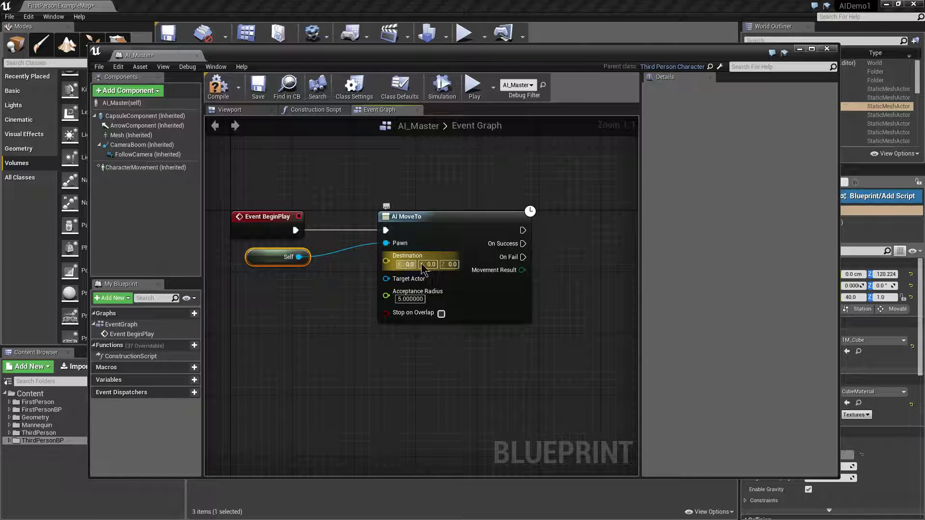
Add a Get Player Character node beneath Self and connect its Return Value to AI MoveTo's Target Actor.
right_click(274, 330)
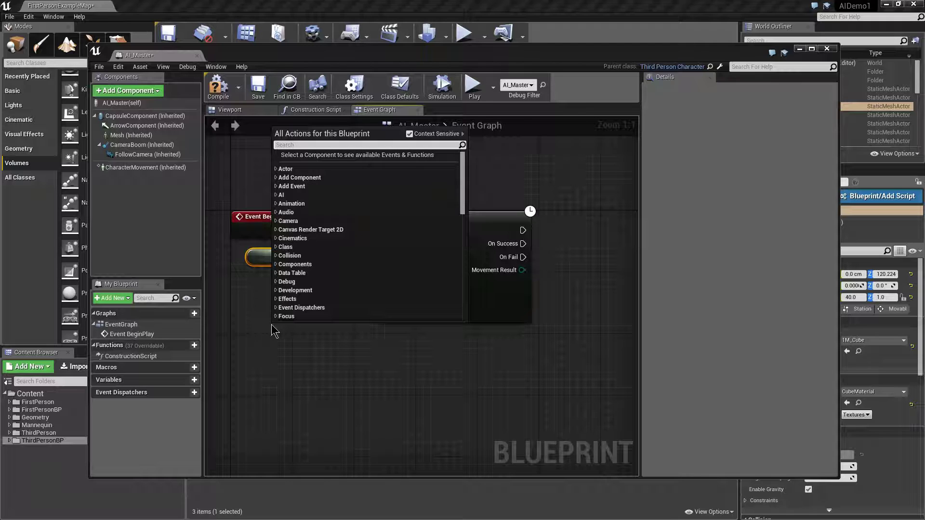
text(get play)
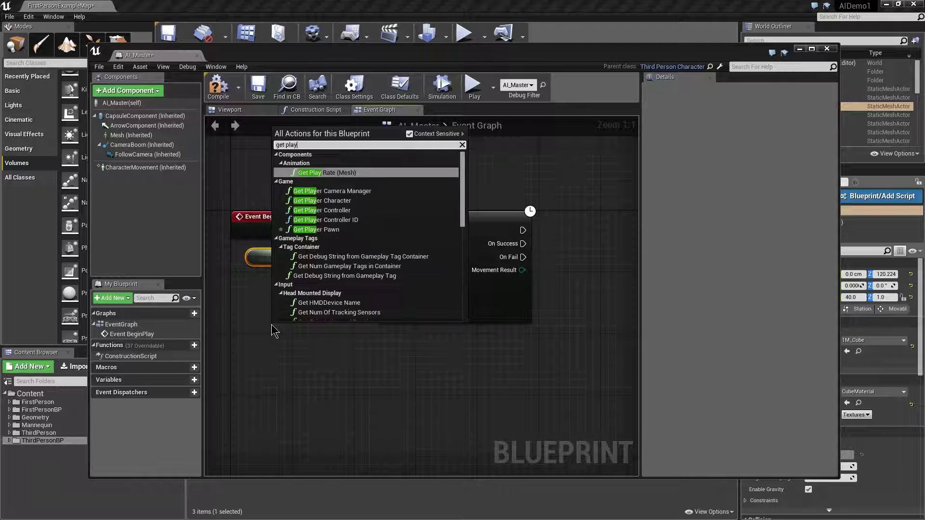
text(er)
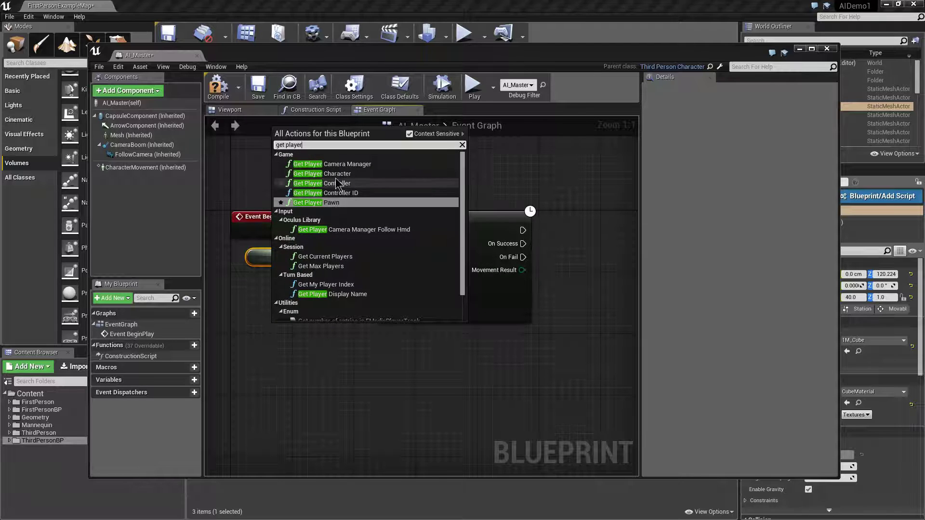
click(322, 174)
drag(353, 346, 388, 283)
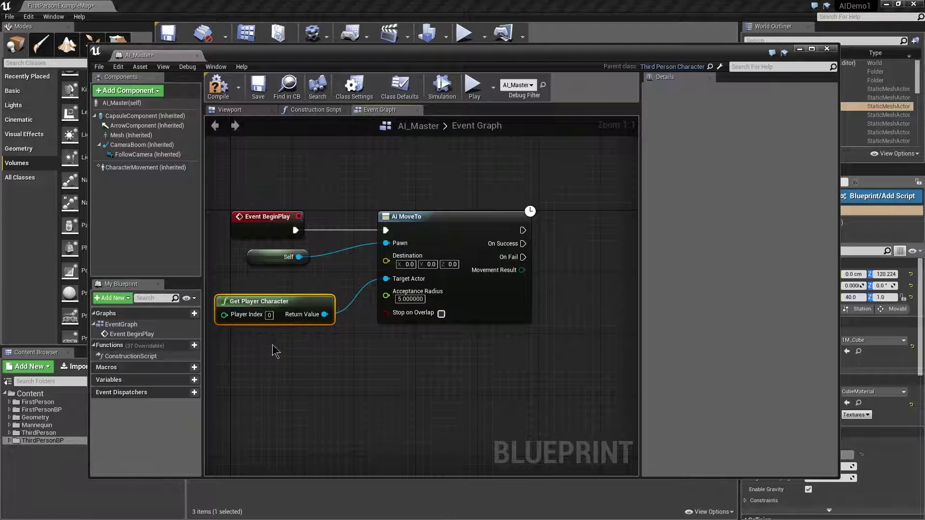
right_drag(317, 359, 355, 362)
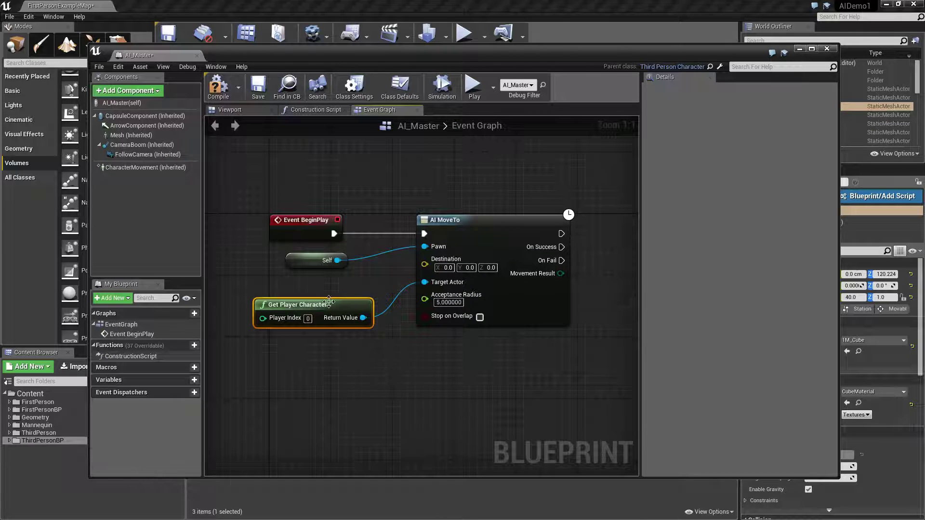
Move the Get Player Character node up so it sits directly beneath the Self node.
drag(329, 302, 321, 286)
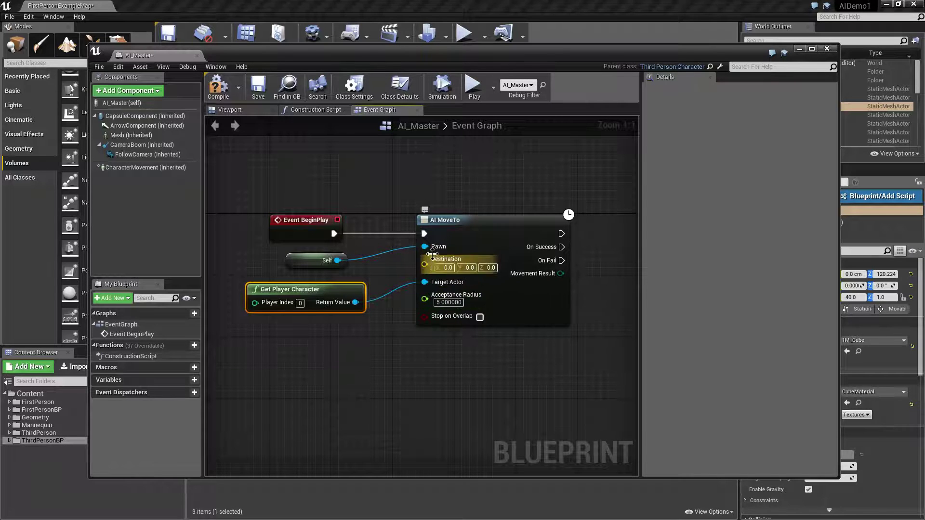
click(437, 303)
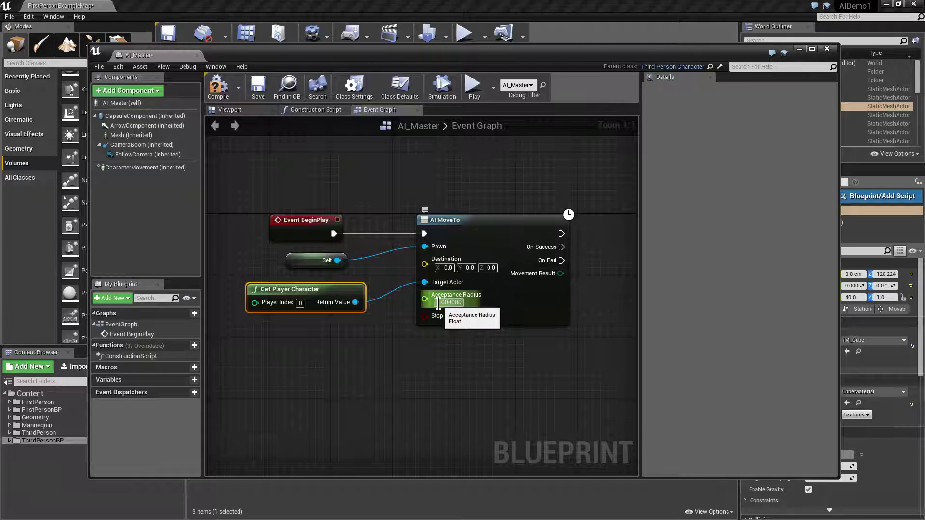
key(Return)
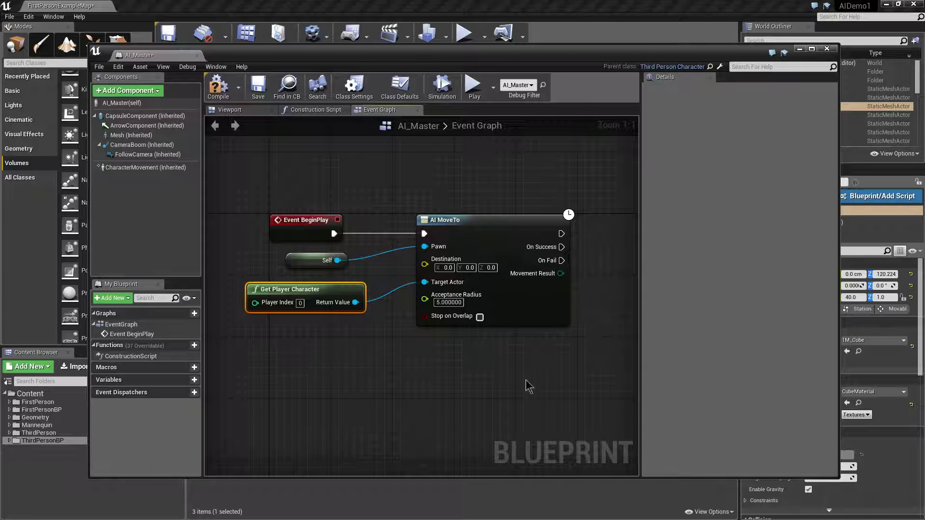
right_drag(478, 378, 473, 334)
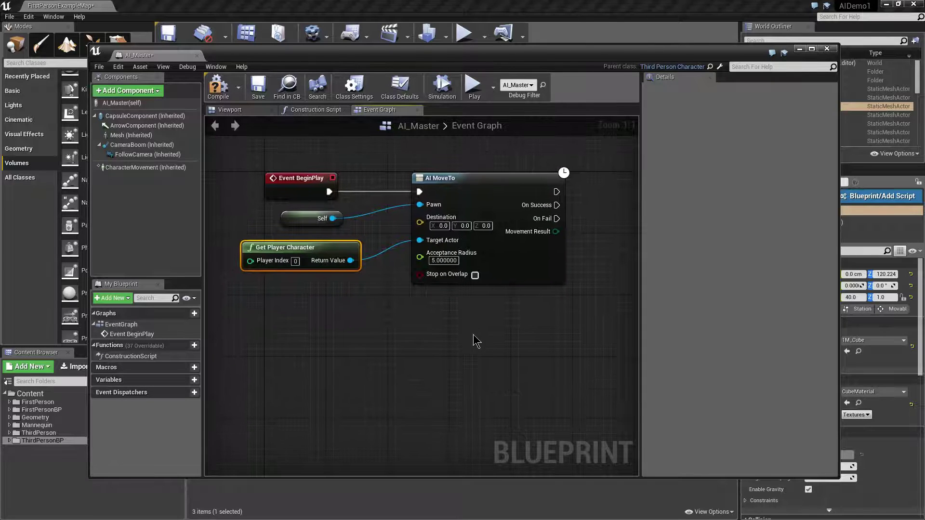
drag(329, 244, 328, 237)
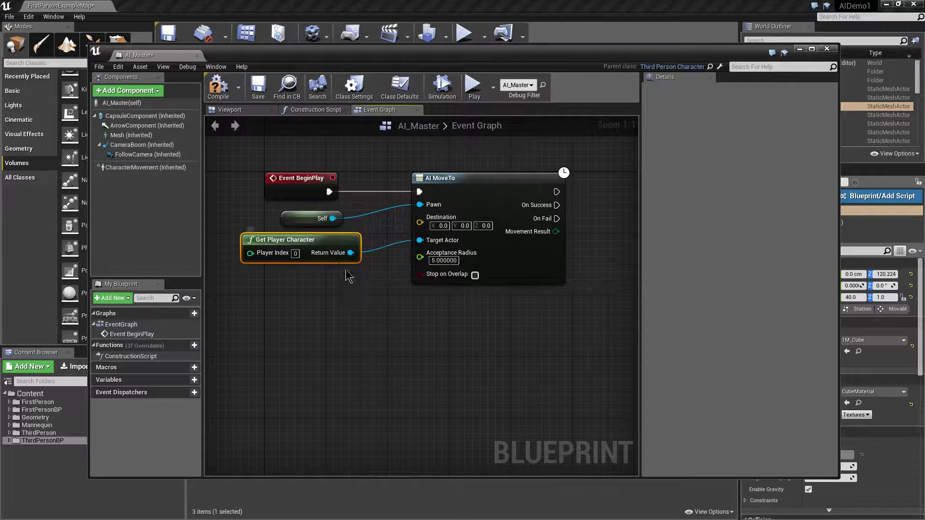
Add a Print String node with the text "success" to AI MoveTo's On Success output and place it slightly higher than AI MoveTo.
right_drag(394, 357, 300, 388)
drag(466, 236, 538, 222)
text(print)
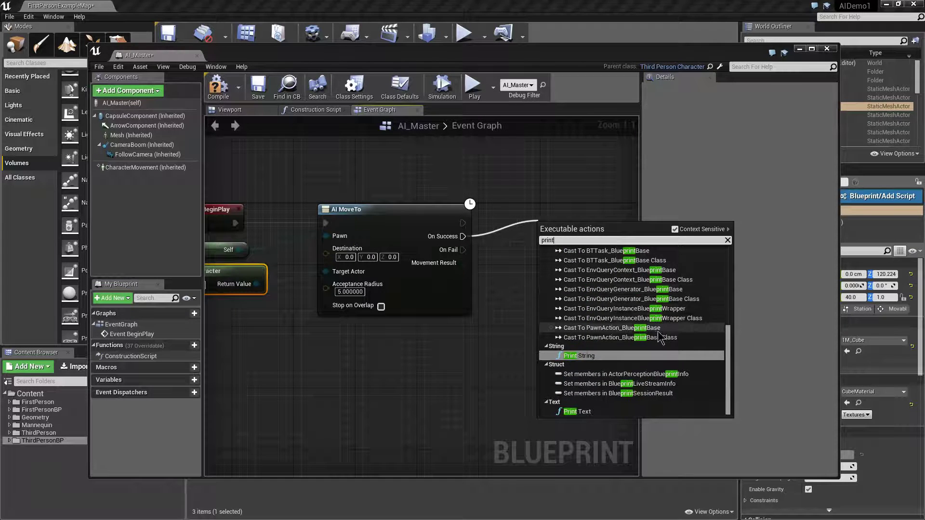
click(586, 356)
click(582, 253)
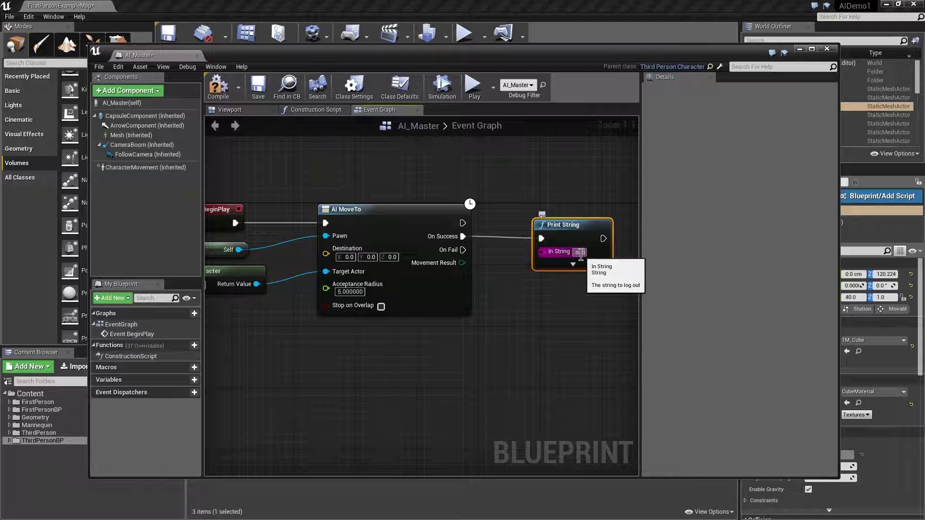
key(Return)
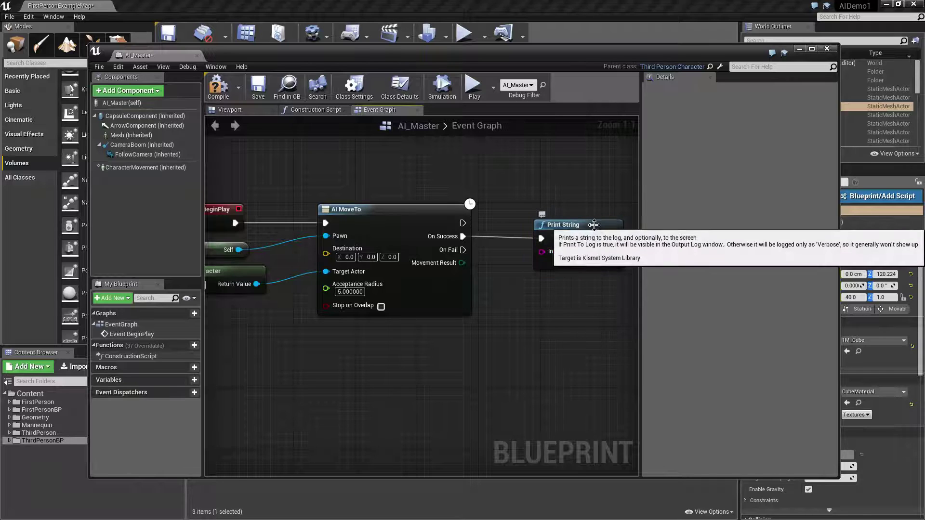
drag(564, 224, 564, 194)
Add a Print String node with the text "fail" to AI MoveTo's On Fail output.
drag(463, 250, 549, 288)
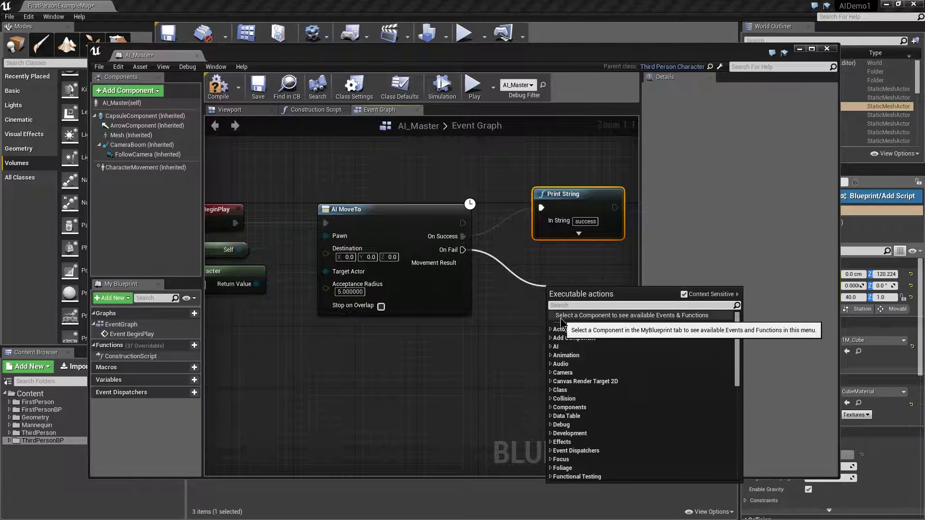
text(print)
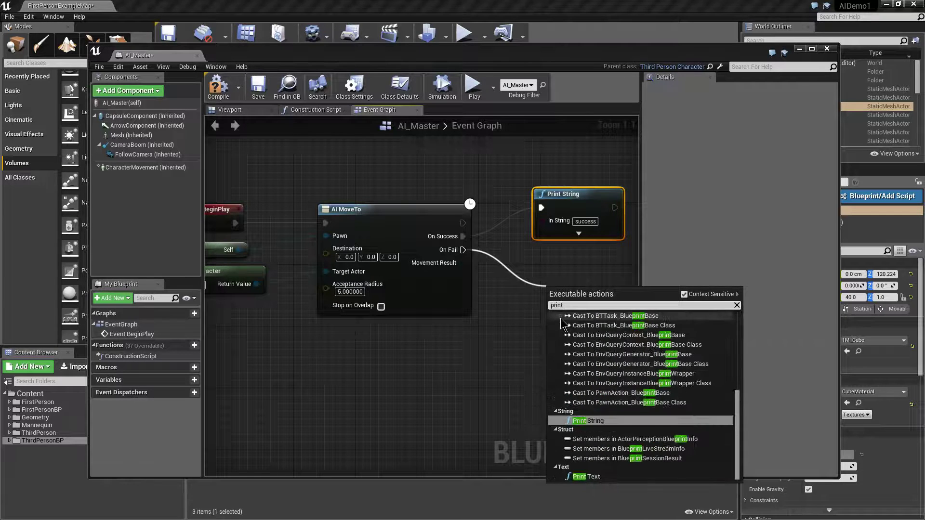
click(588, 420)
click(601, 322)
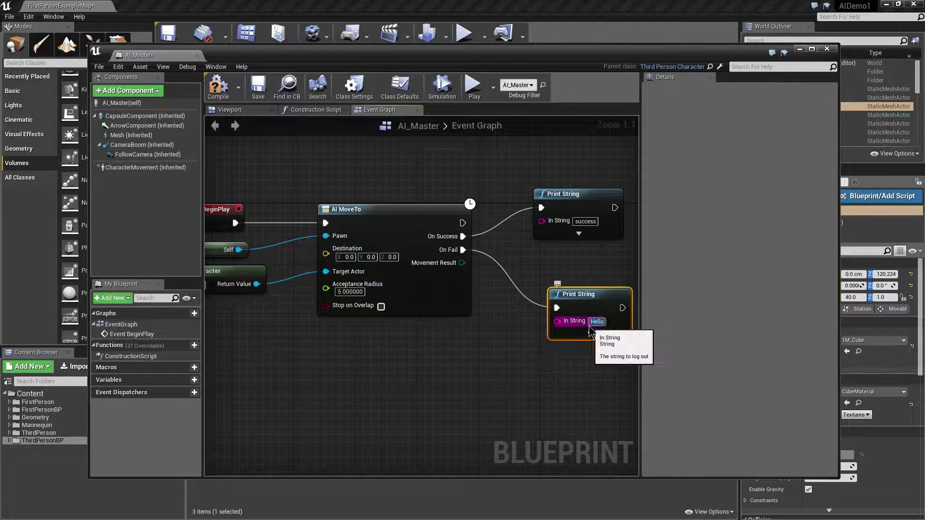
text(fail)
click(501, 385)
Compile the AI_Master Blueprint and return to the level.
scroll(475, 378, down, 2)
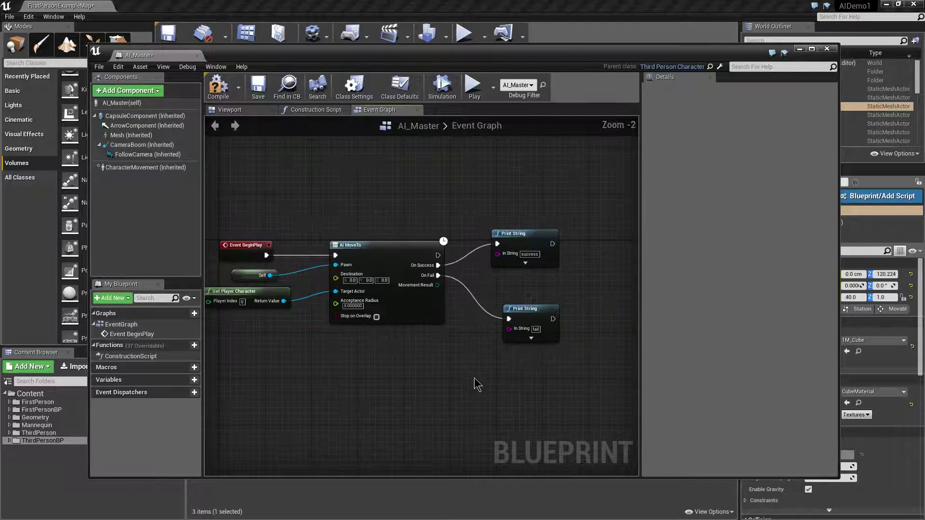
click(218, 86)
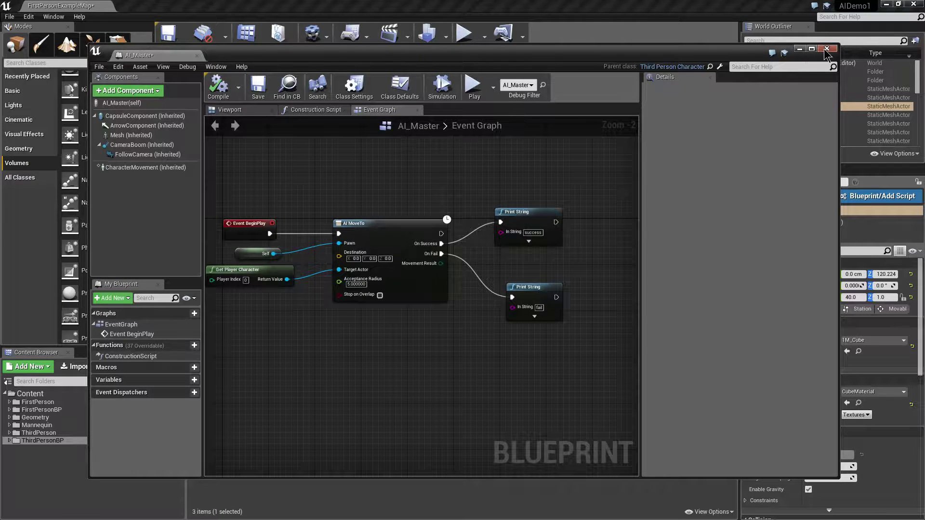
click(800, 49)
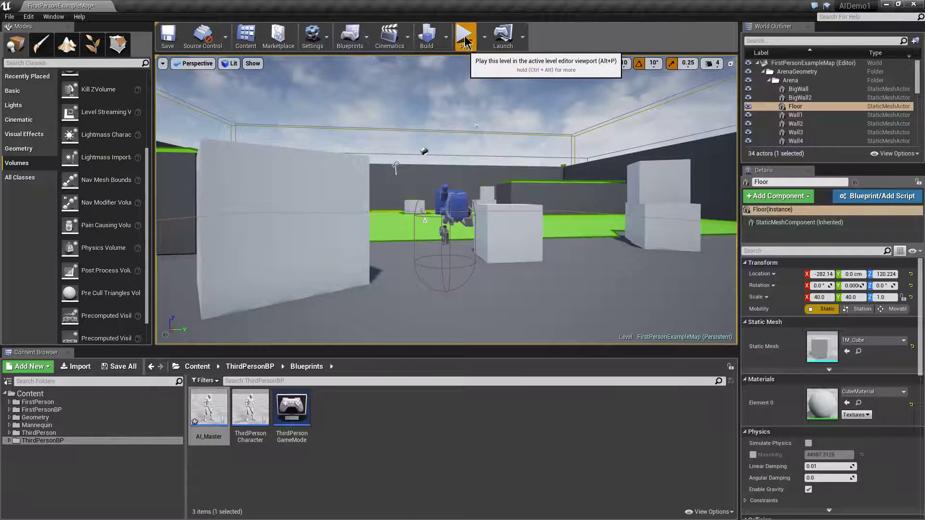
Play the level to test AI_Master's movement, stop the session and return to the level editor.
click(465, 38)
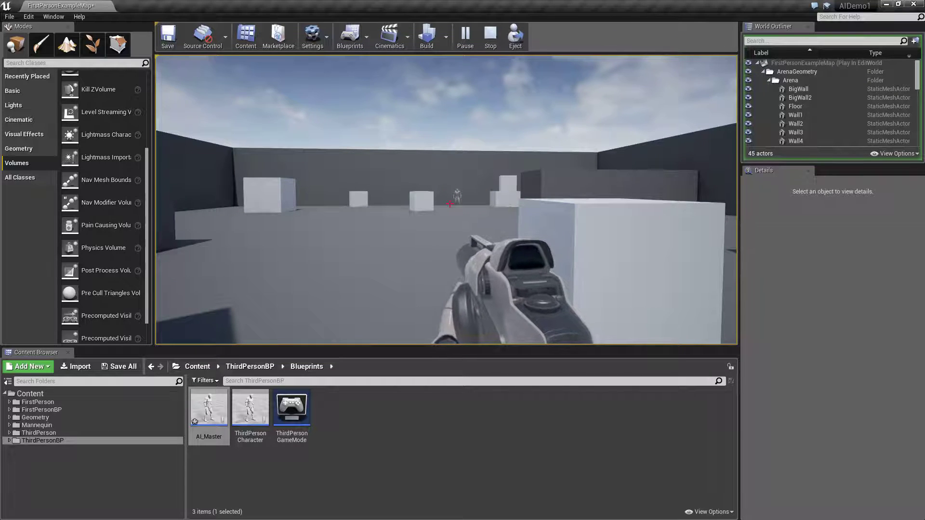
key(grave)
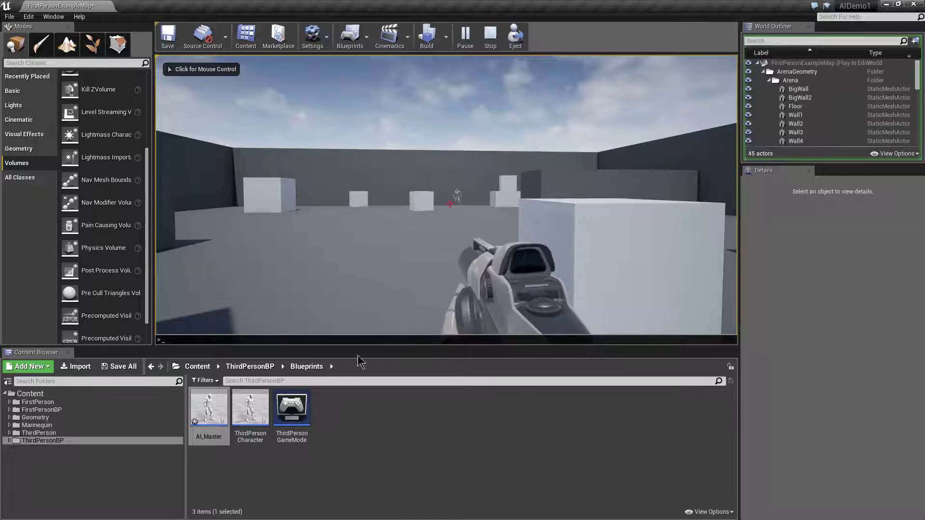
double_click(208, 413)
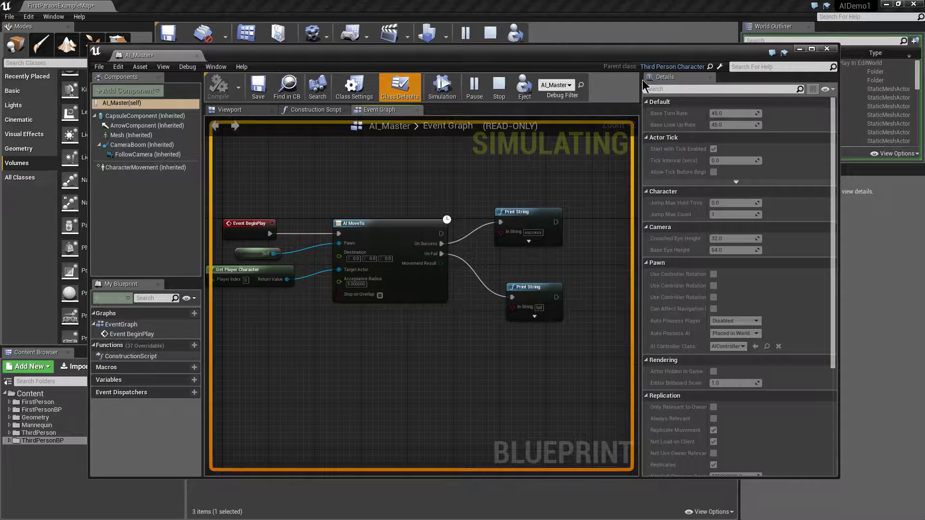
click(498, 87)
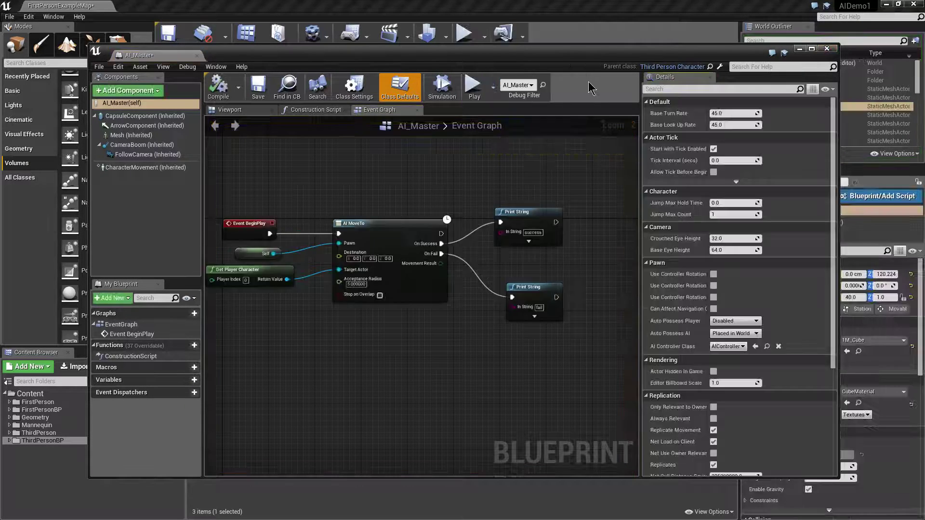
click(828, 49)
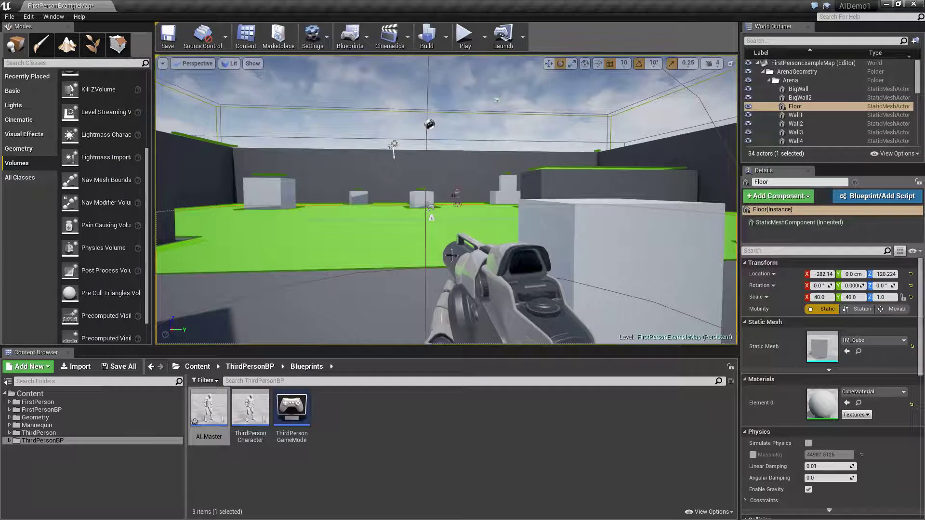
Move FirstPersonCharacter forward onto the green navigation mesh, to about X -600.
click(470, 300)
key(f)
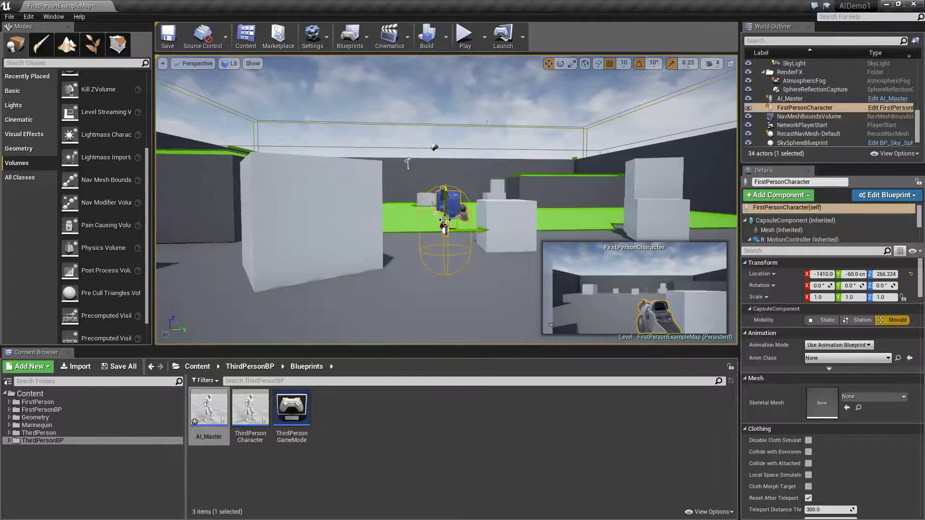
scroll(442, 226, up, 5)
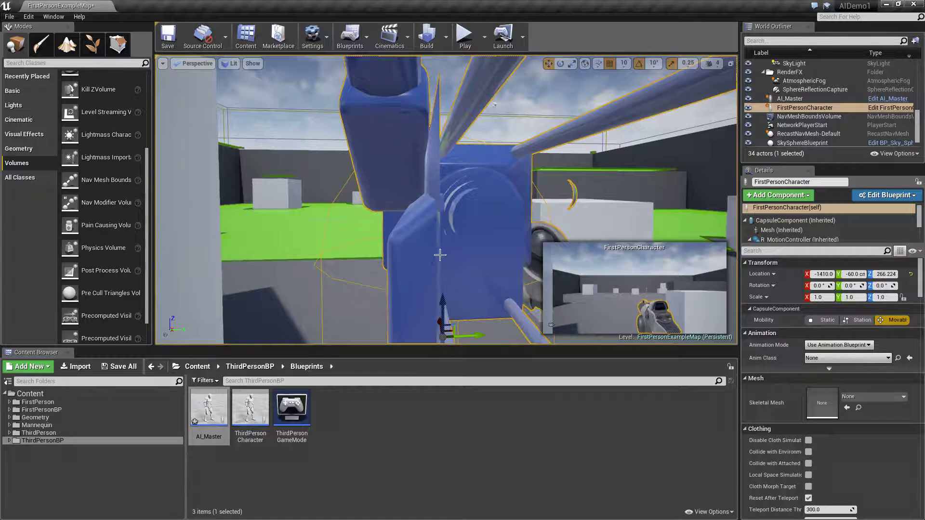
scroll(440, 256, down, 5)
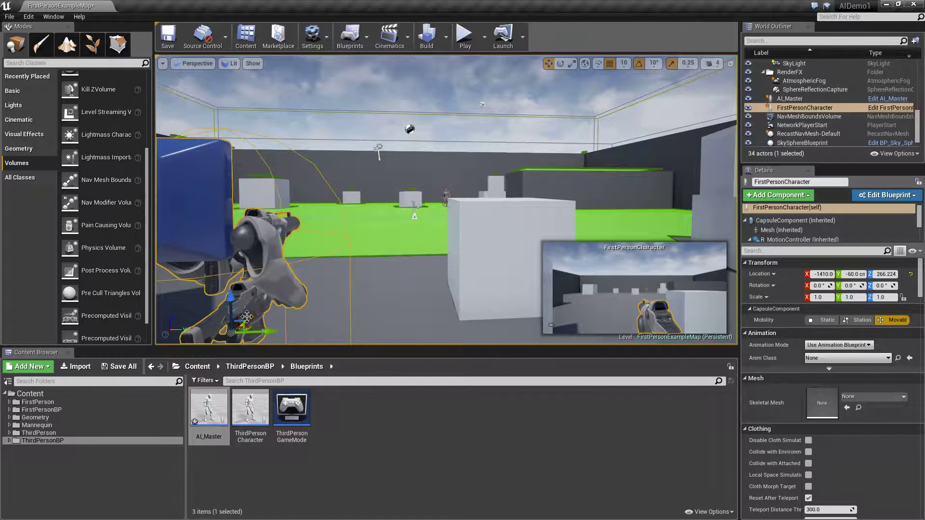
drag(247, 316, 392, 158)
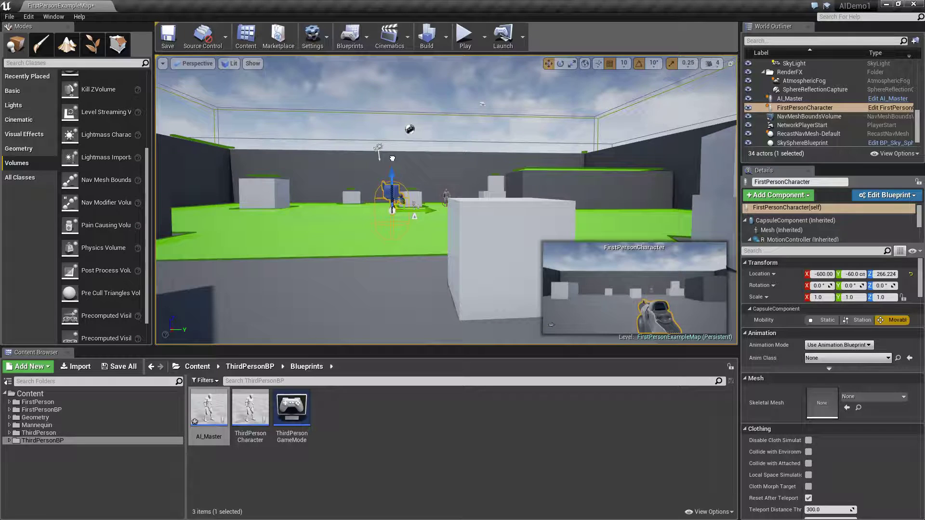
Play the level with the player starting on the navigation mesh, back away from AI_Master, and stop the session.
click(464, 35)
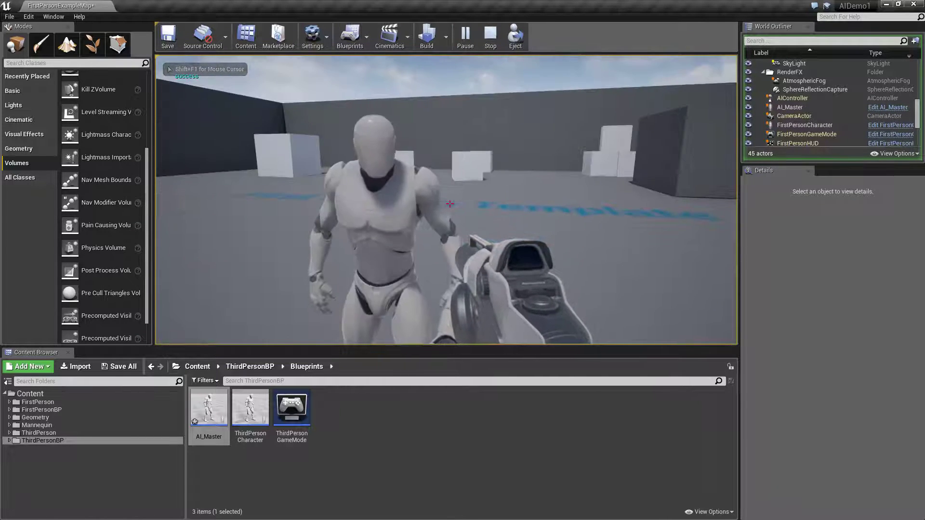
key(s)
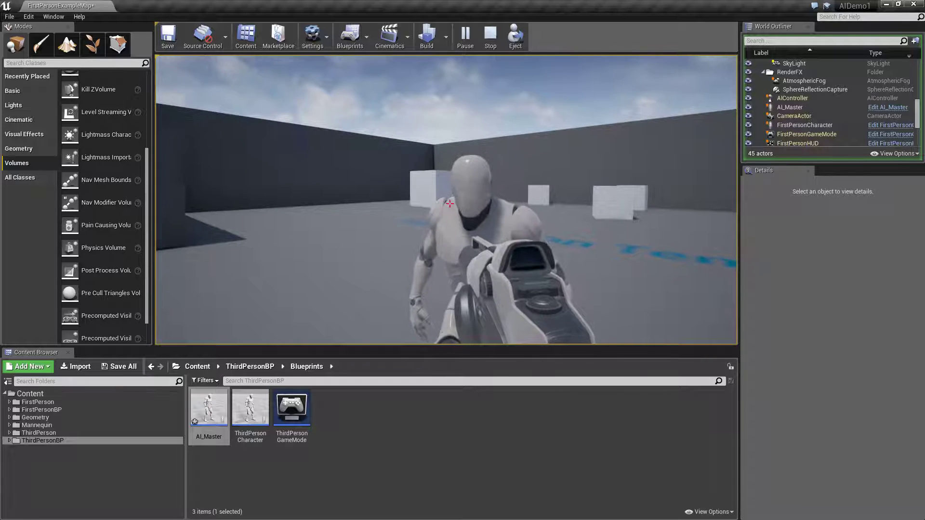
key(Escape)
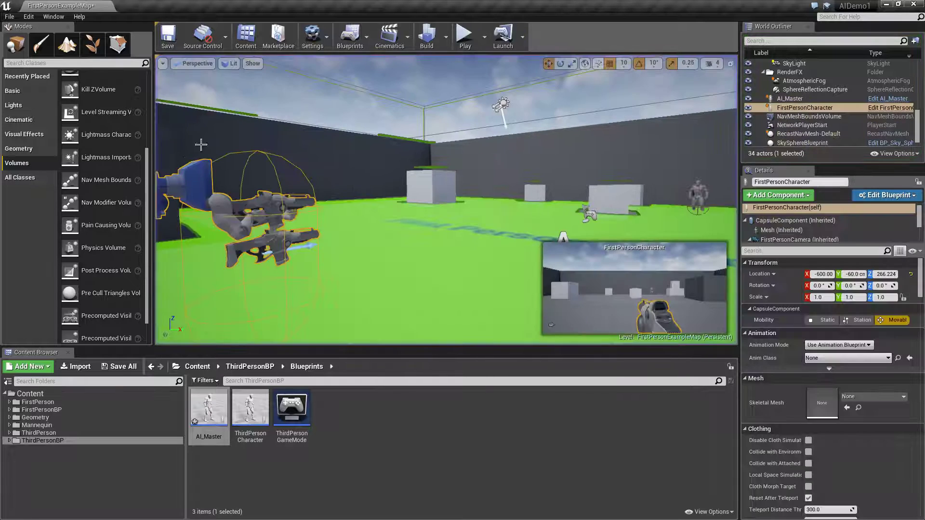
Play the level again, walk the player back off the navigation mesh and forward onto it, and stop the session.
click(463, 37)
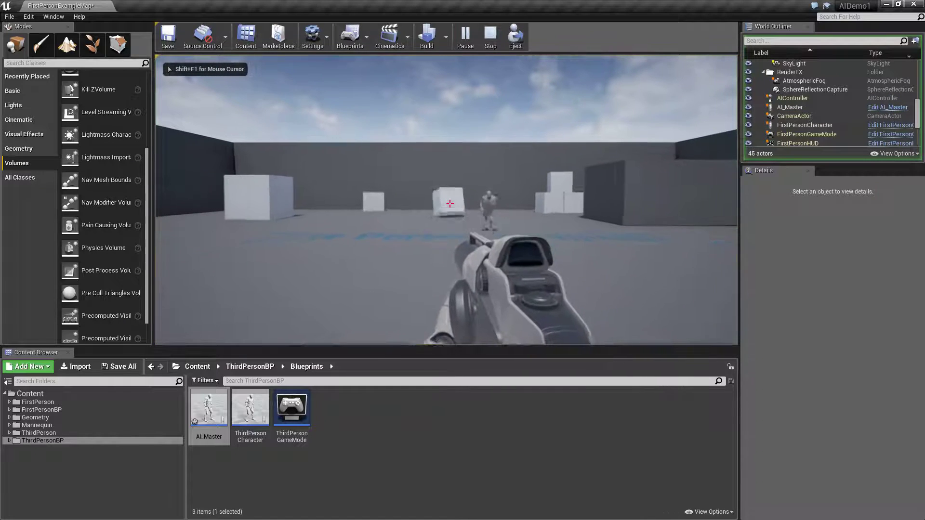
key(s)
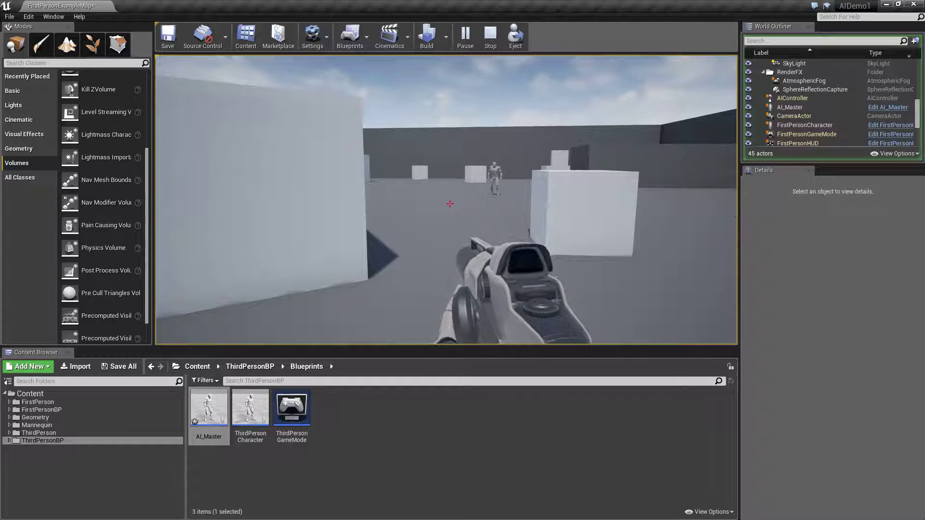
key(w)
key(w)
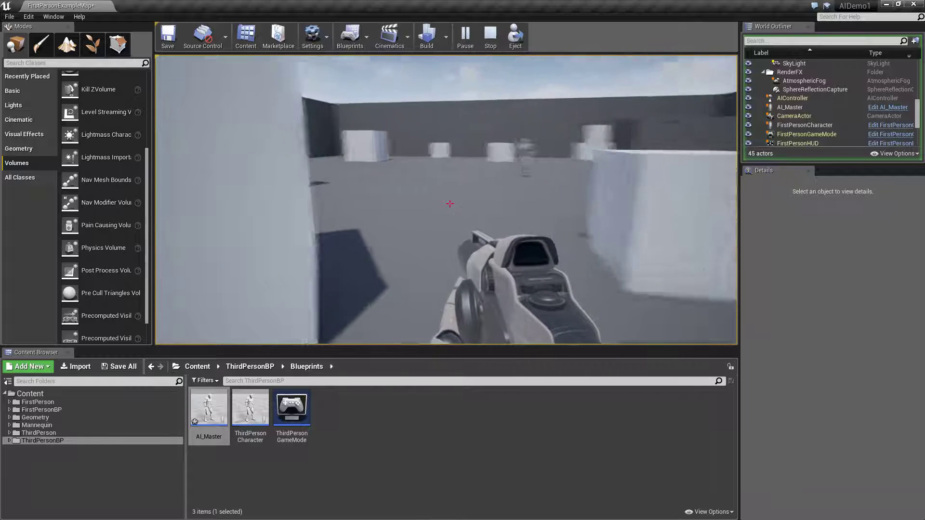
key(w)
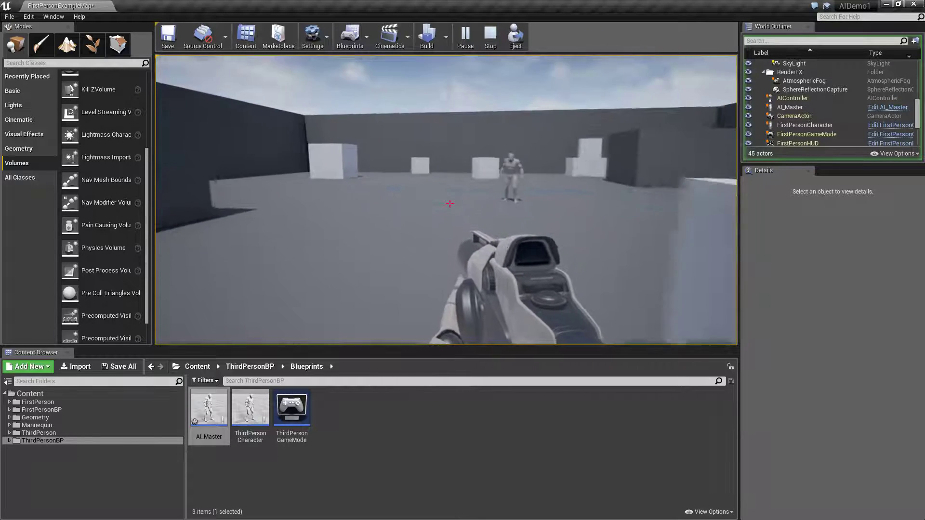
key(Escape)
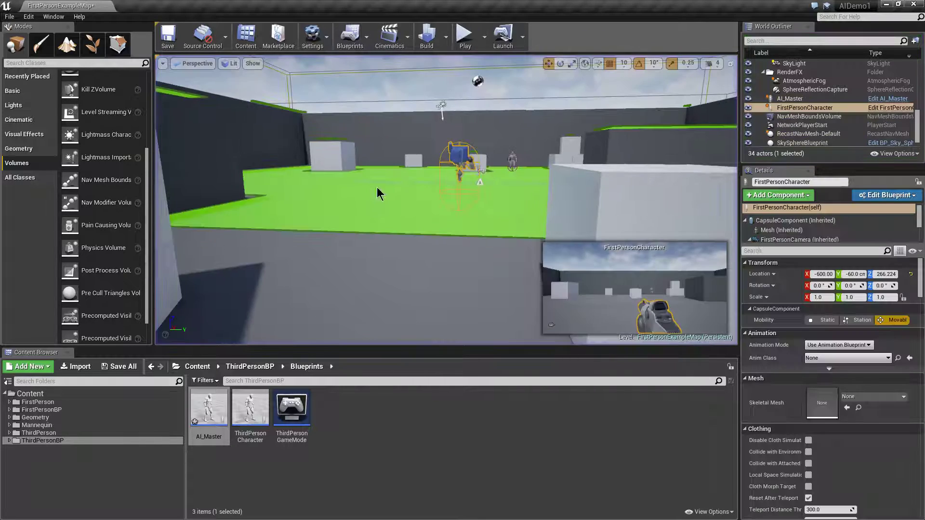
In AI_Master's Event Graph, add a Delay node after the "fail" Print String and set its duration to 3.
double_click(209, 413)
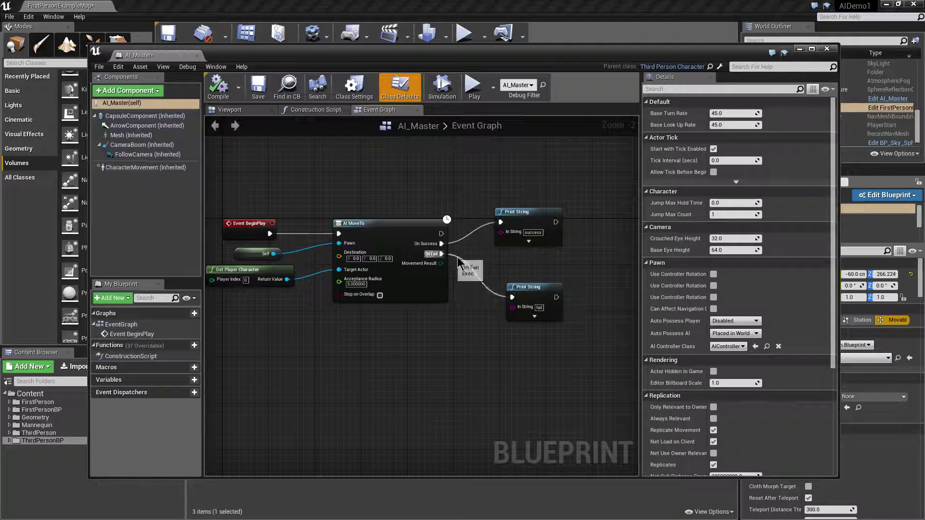
drag(558, 298, 615, 271)
text(delay)
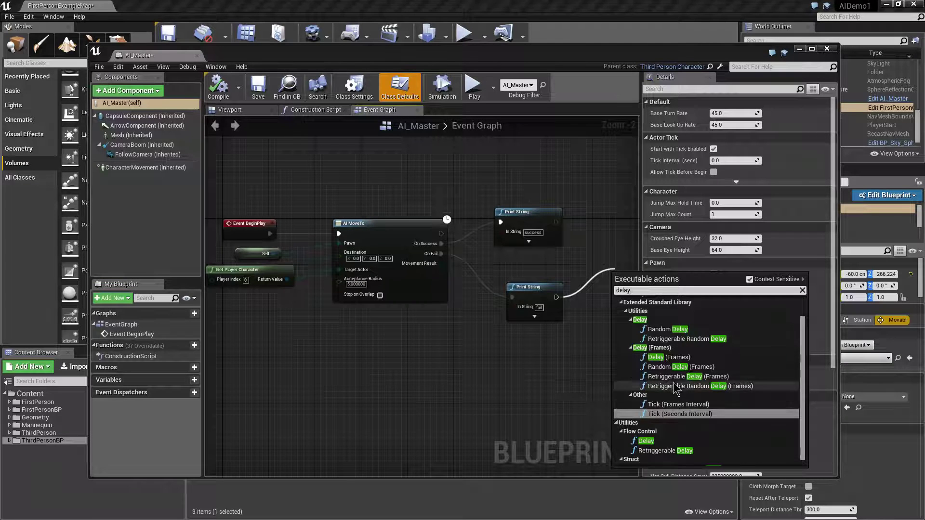
click(647, 441)
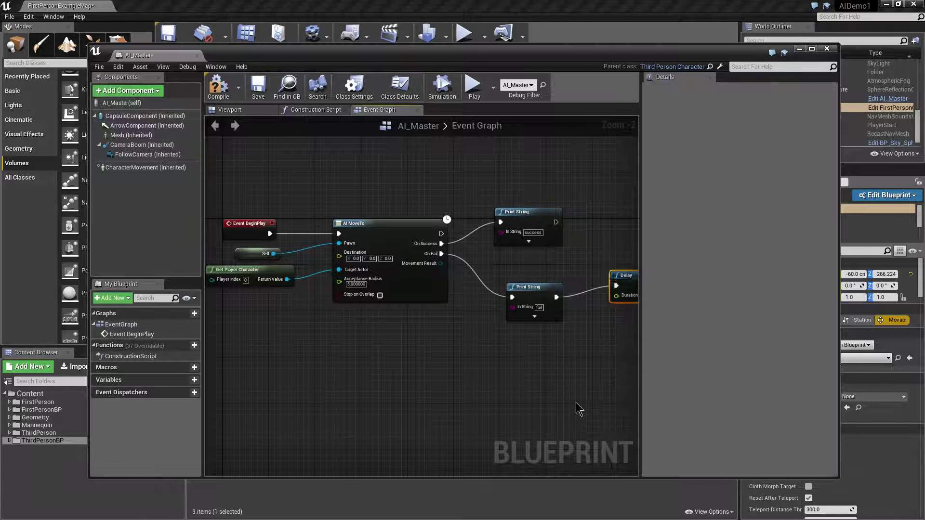
right_drag(569, 407, 492, 388)
click(562, 295)
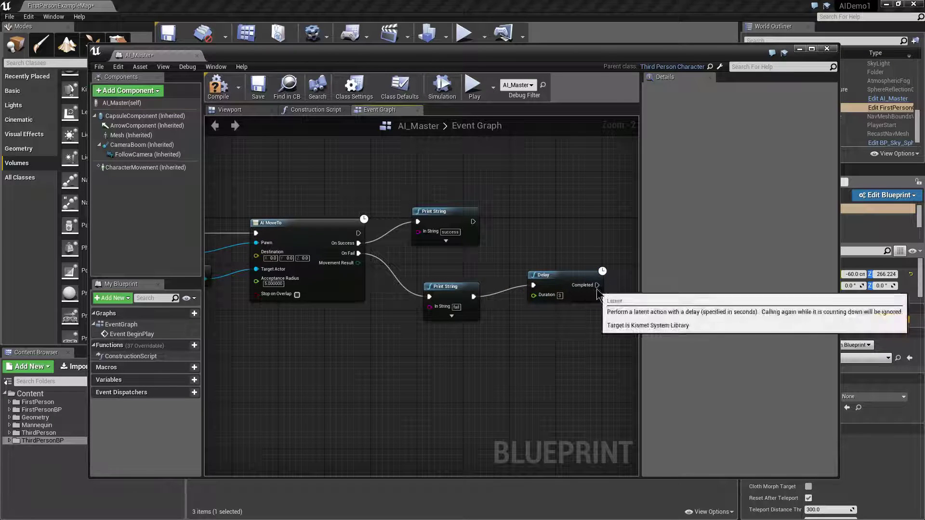
Connect the Delay's Completed output back to AI MoveTo's execution input, reposition the "success" Print String, and compile AI_Master.
drag(596, 285, 256, 233)
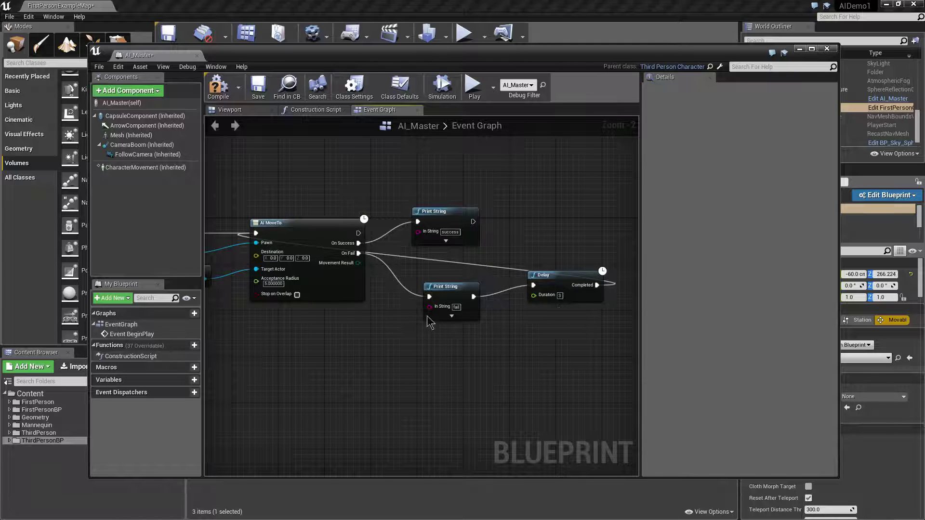
drag(423, 240, 434, 229)
right_drag(339, 321, 365, 327)
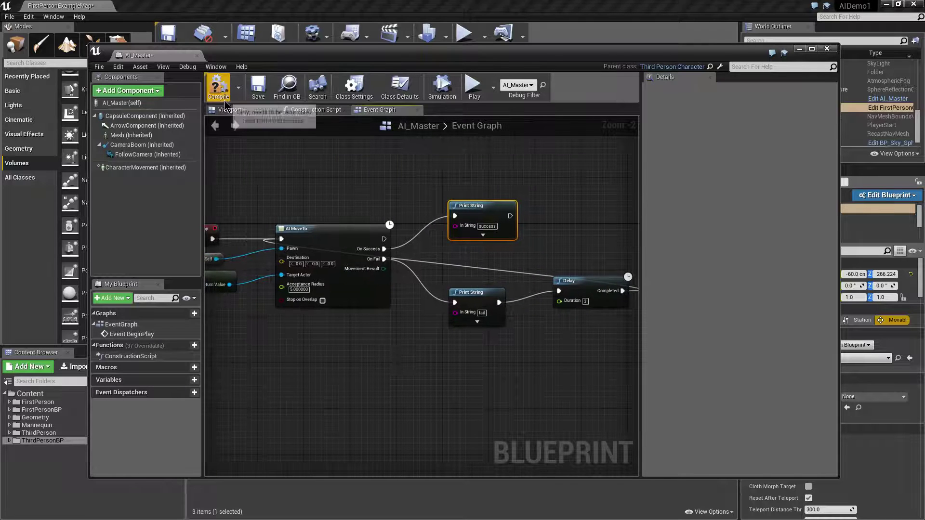
click(219, 86)
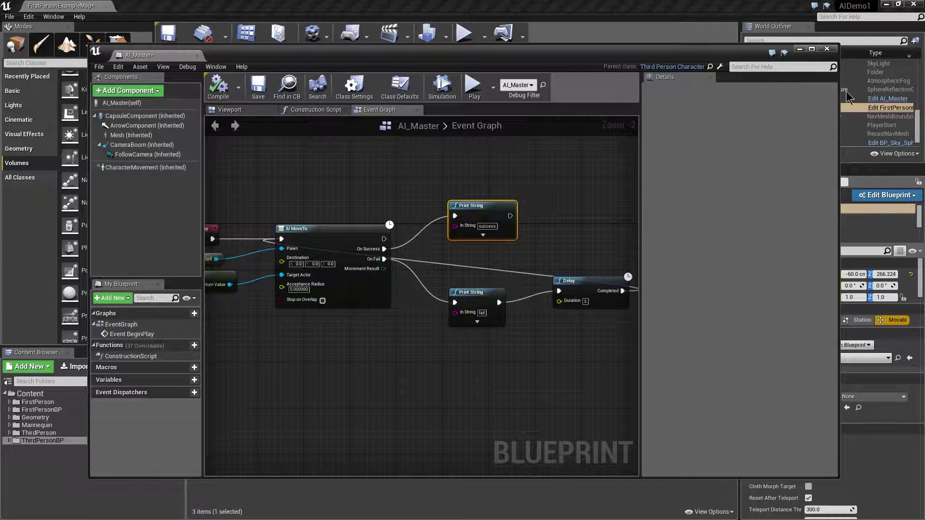
click(828, 49)
Play the level to test the retry loop, walk the player backward and forward near AI_Master, and stop the session.
click(464, 39)
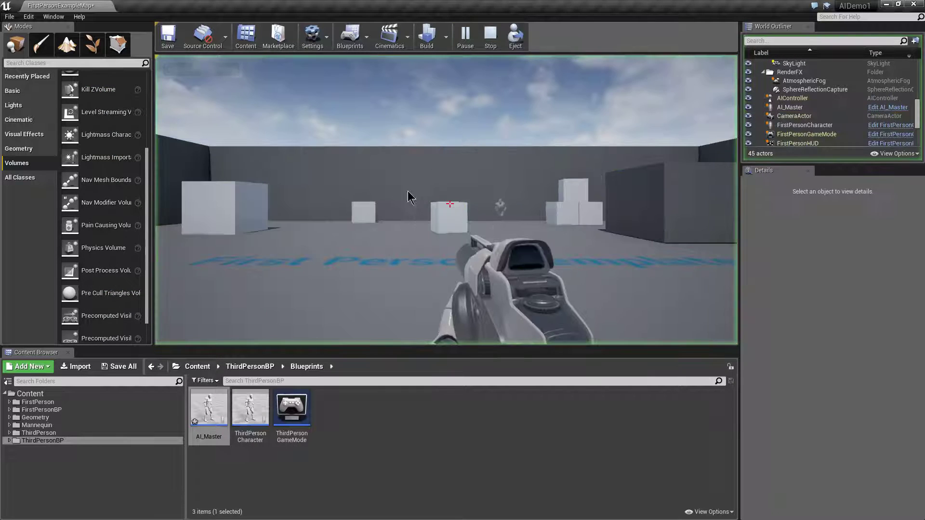
click(401, 233)
key(s)
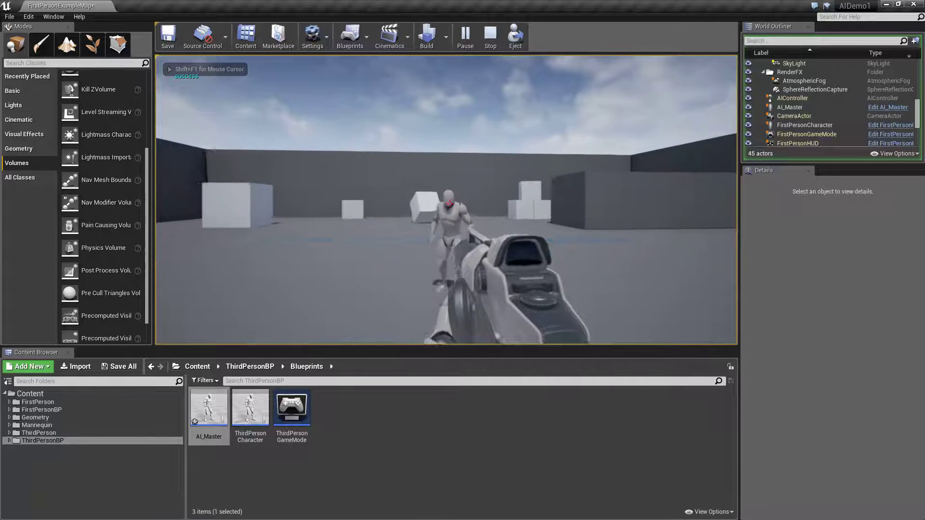
key(w)
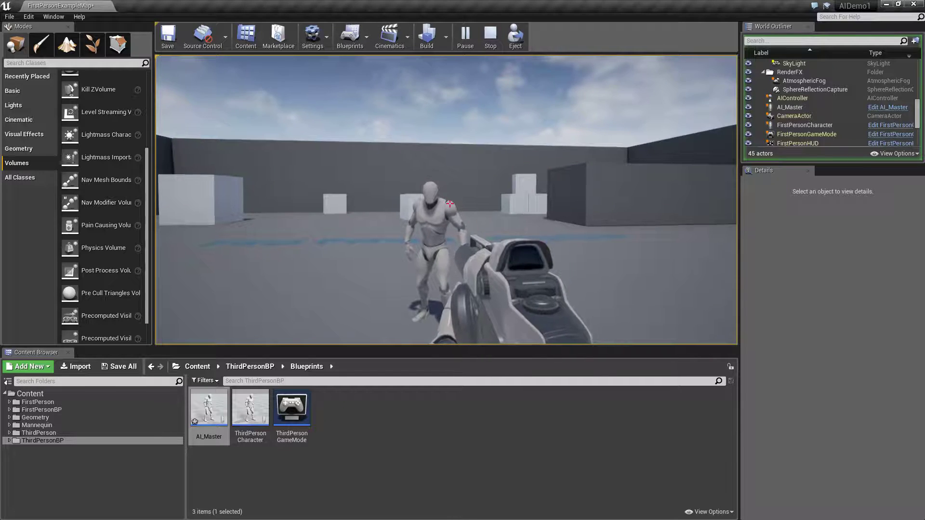
key(Escape)
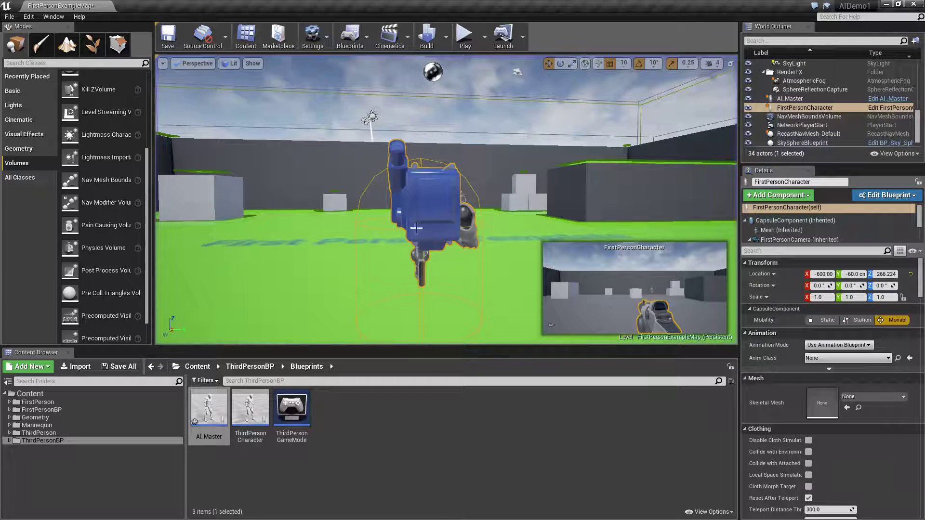
double_click(210, 409)
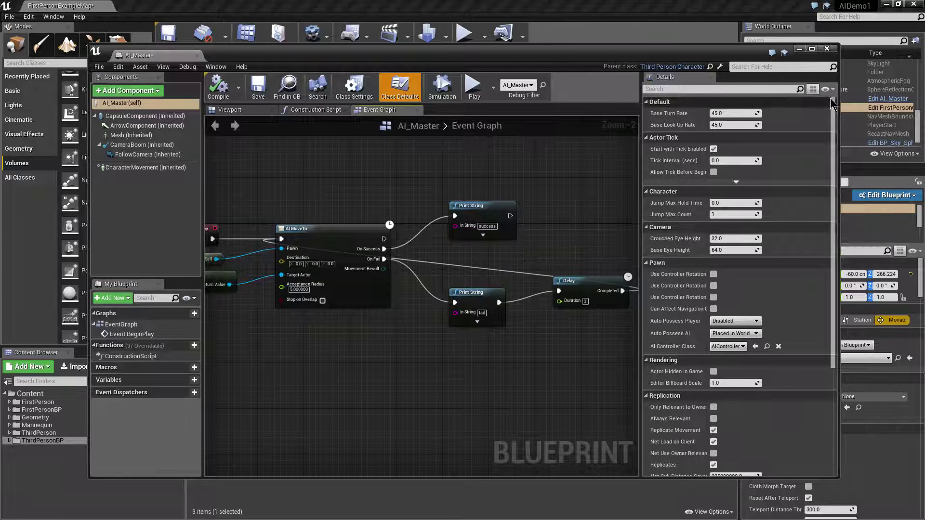
click(827, 49)
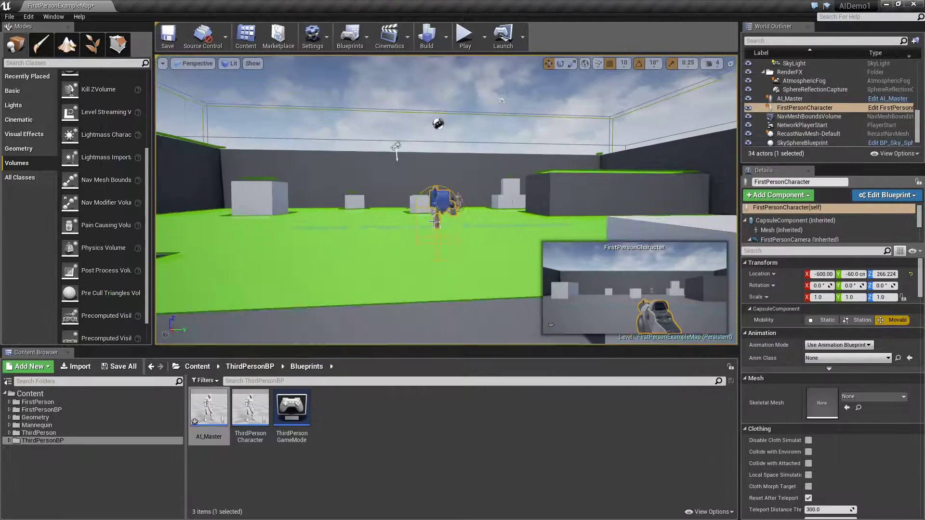
click(451, 244)
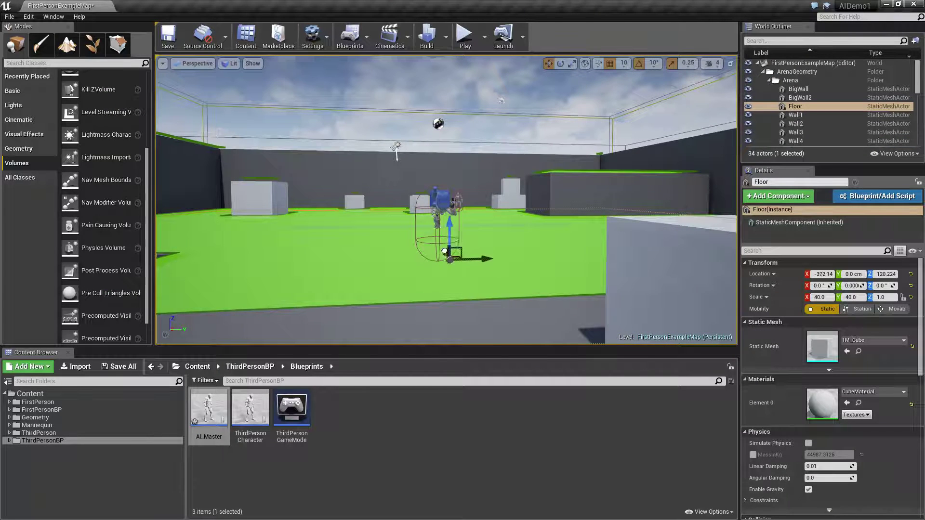
key(ctrl+z)
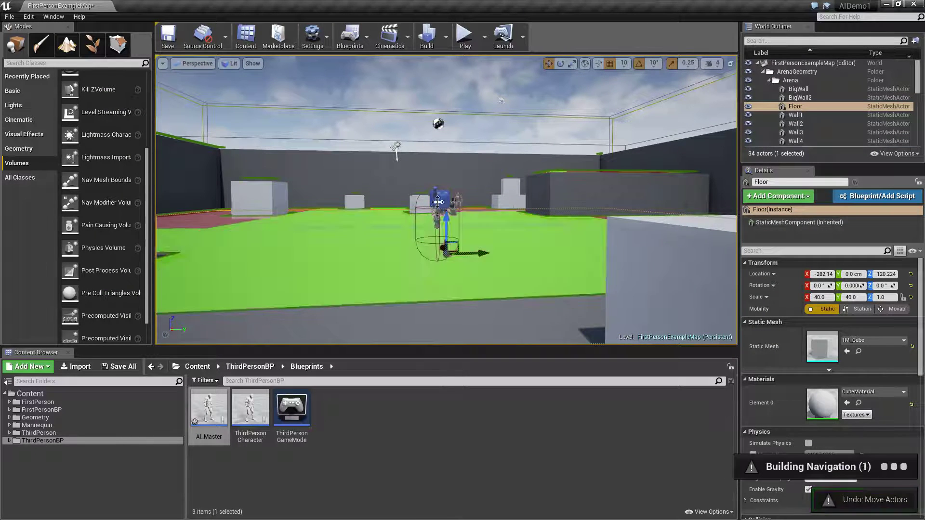
Move FirstPersonCharacter back off the green navigation mesh, to about X -1340.
click(436, 208)
right_drag(436, 208, 449, 220)
key(a)
drag(425, 212, 673, 212)
key(s)
mouse_move(537, 238)
right_down()
mouse_move(518, 236)
mouse_move(537, 238)
right_up()
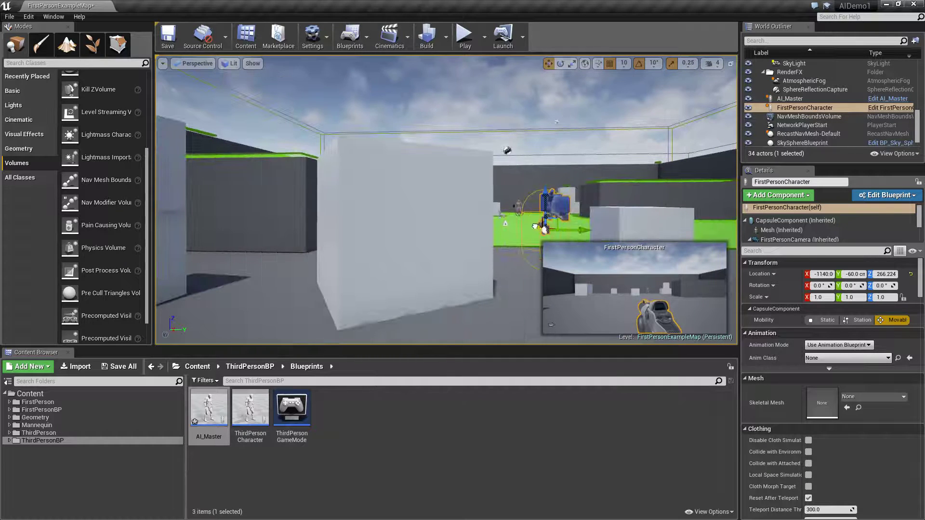
Play the level with the player starting off the navigation mesh, walk repeatedly on and off it to test AI_Master, and stop the session.
click(465, 35)
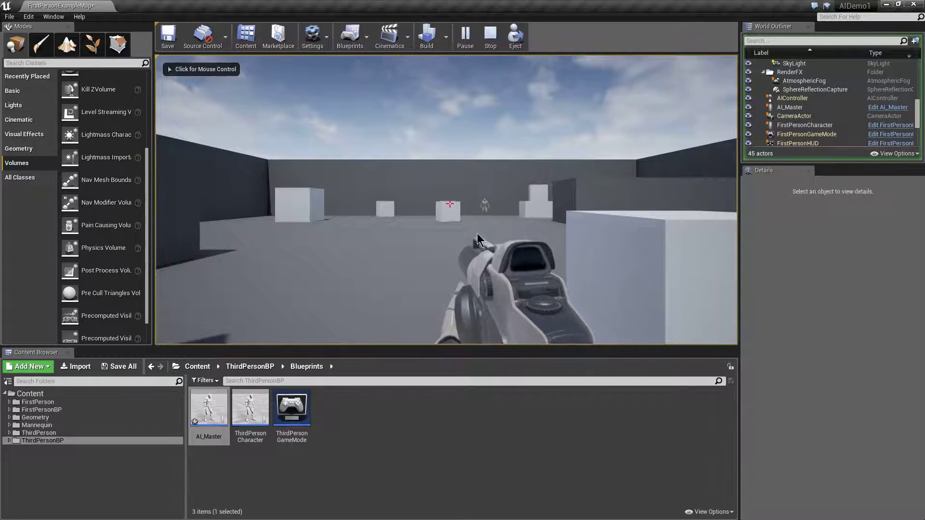
key(w)
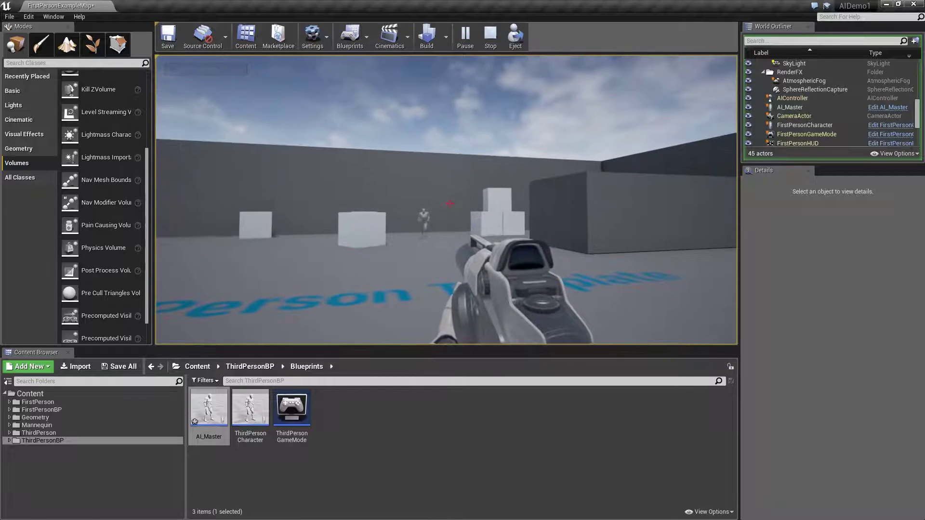
key(s)
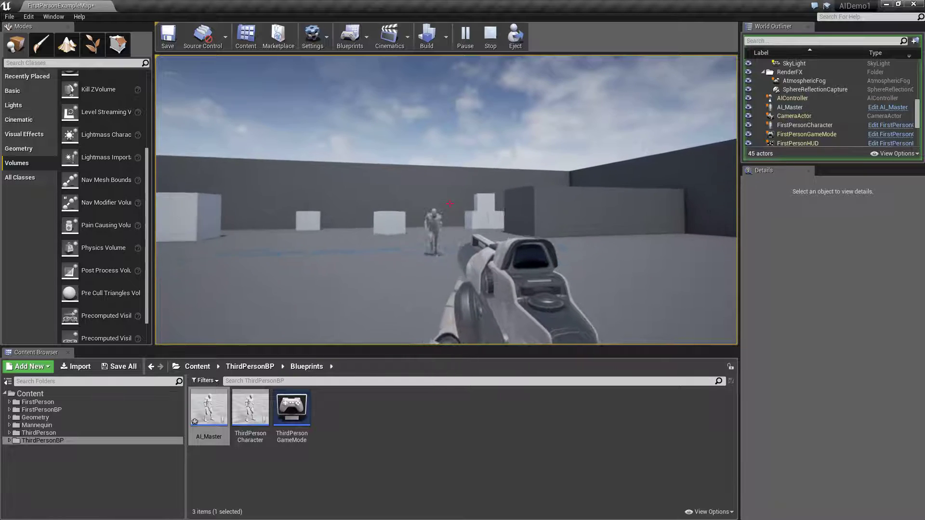
key(s)
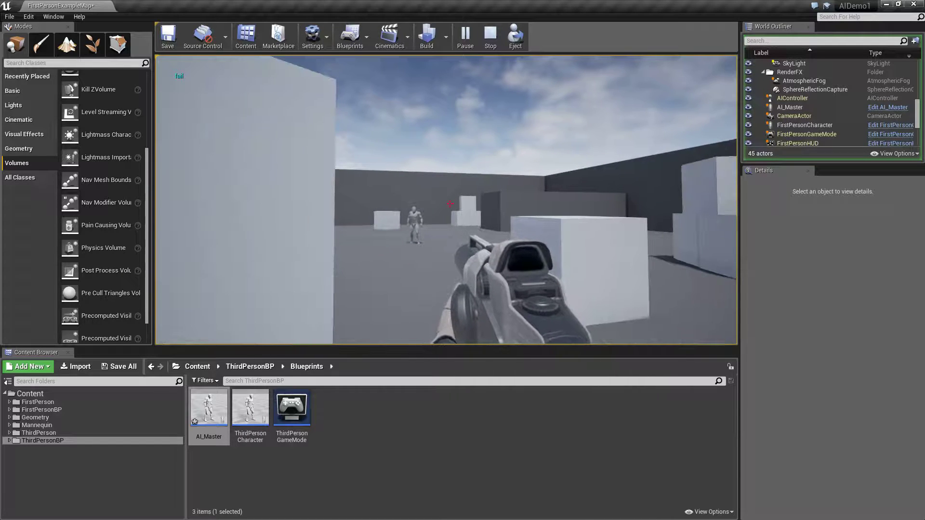
key(w)
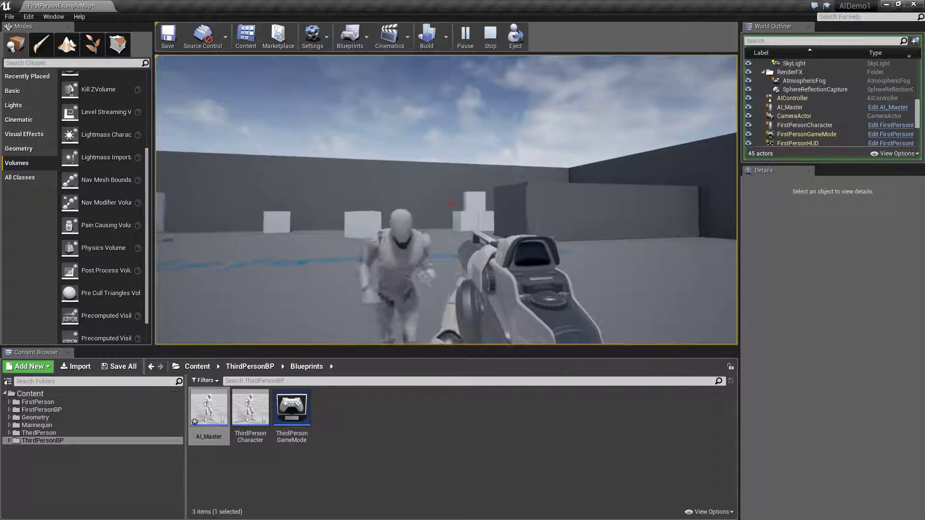
key(s)
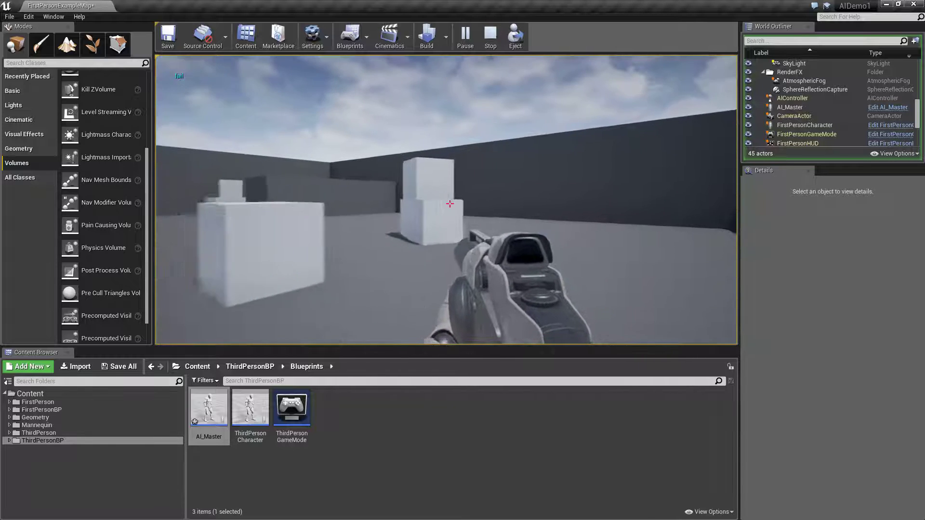
key(w)
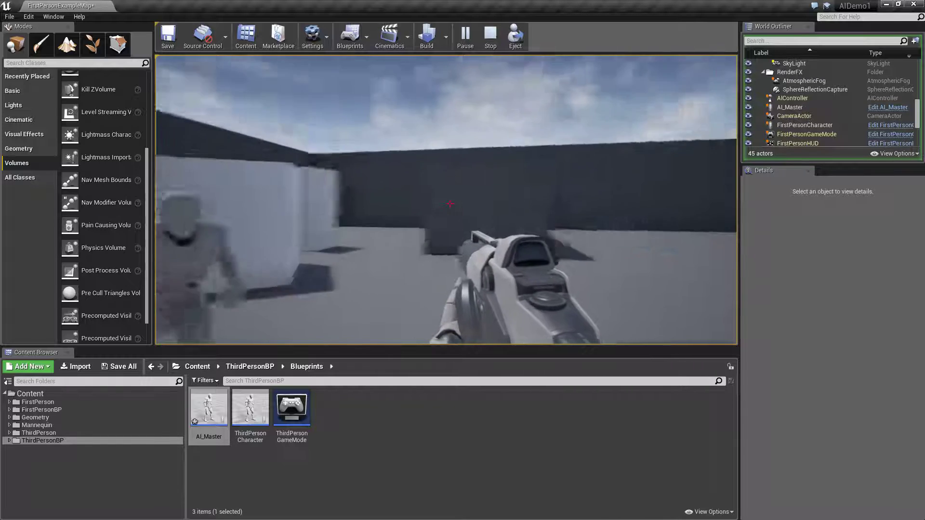
key(s)
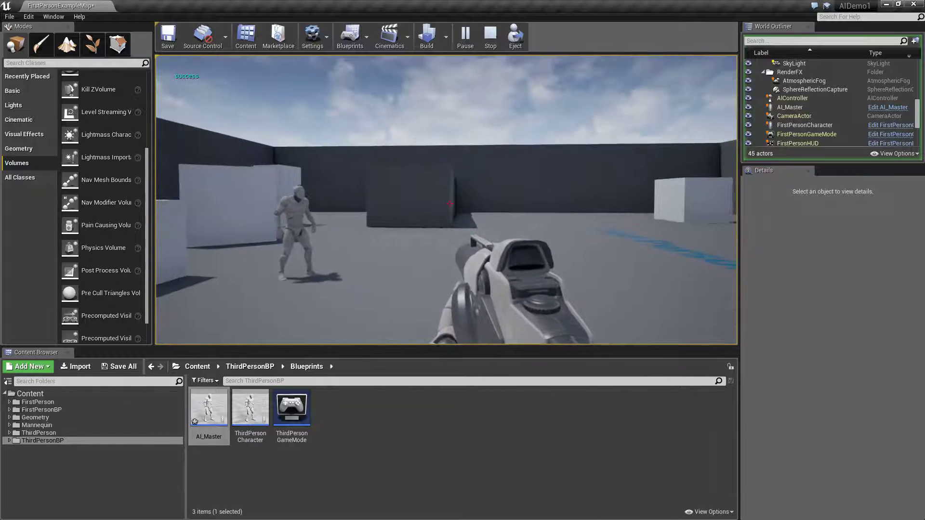
key(d)
key(s)
key(Escape)
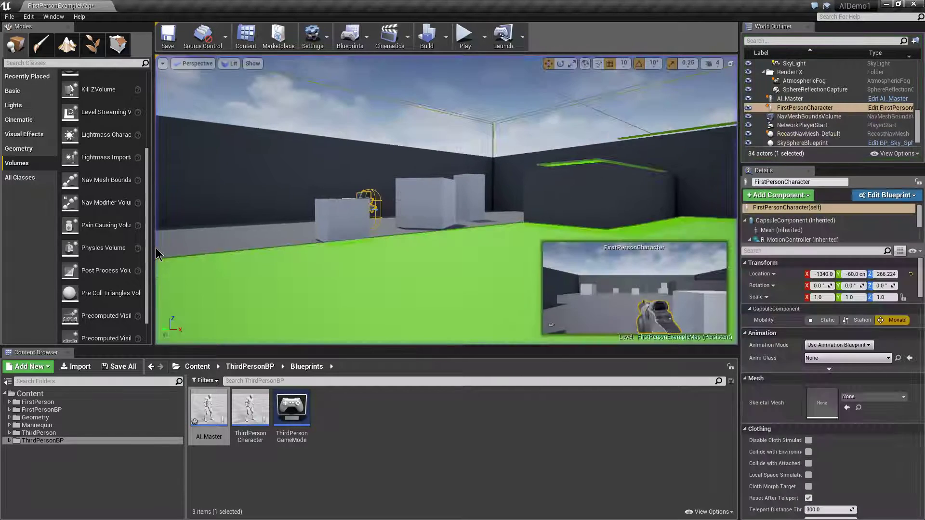
In AI_Master's Event Graph, add a Get Current Level Name node after the "success" Print String.
double_click(204, 407)
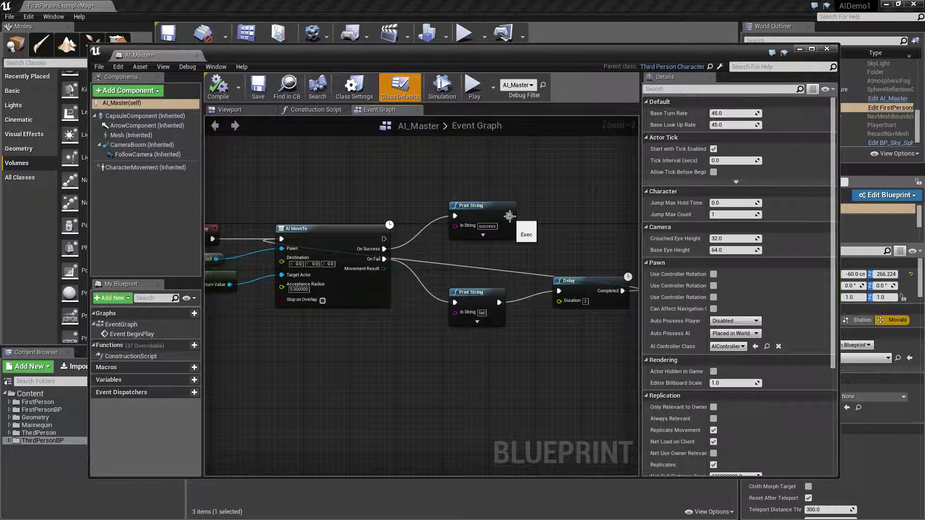
drag(510, 216, 563, 295)
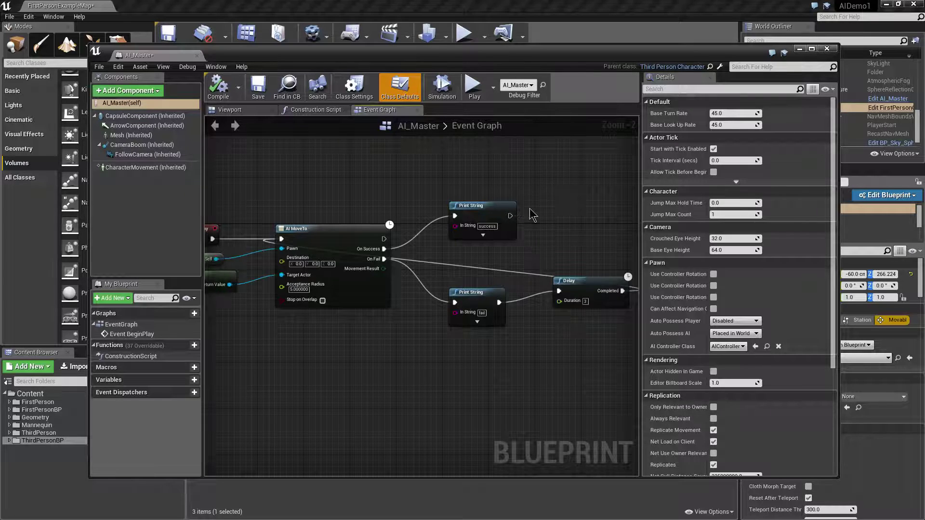
drag(510, 216, 553, 212)
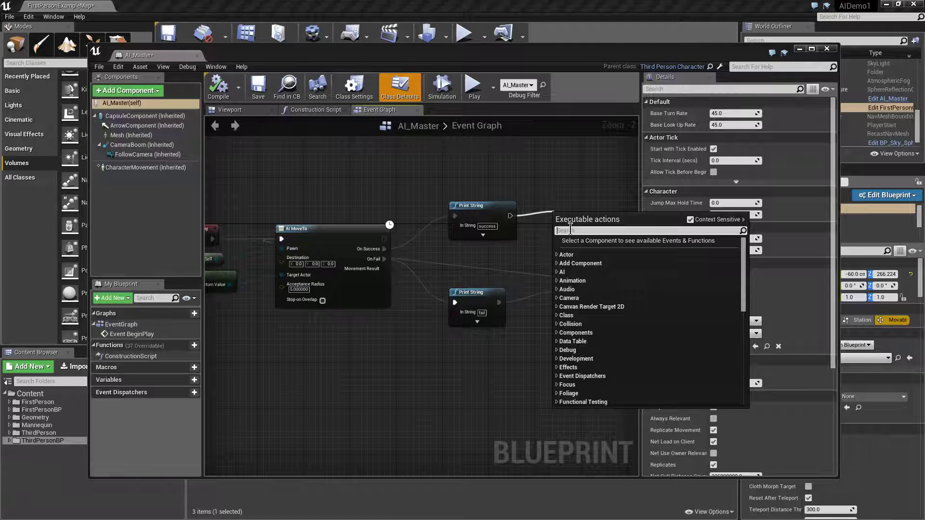
text(level na)
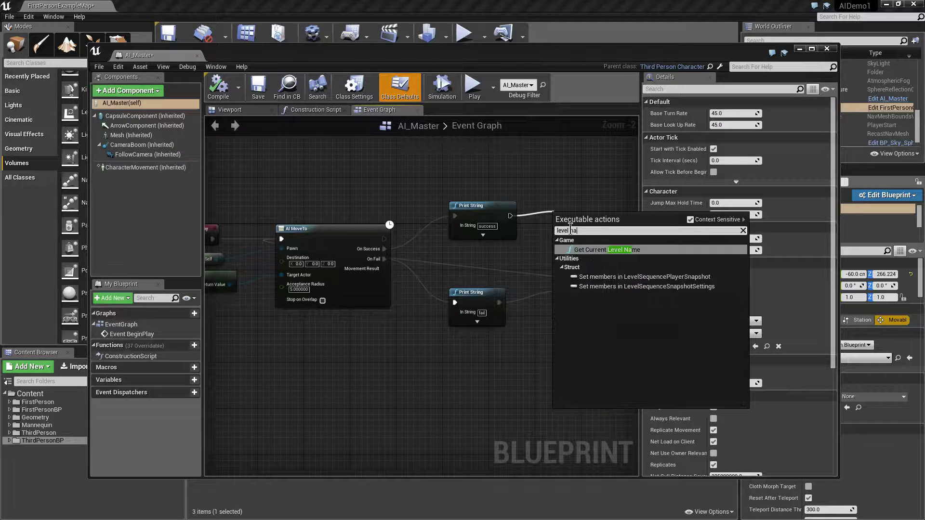
click(577, 251)
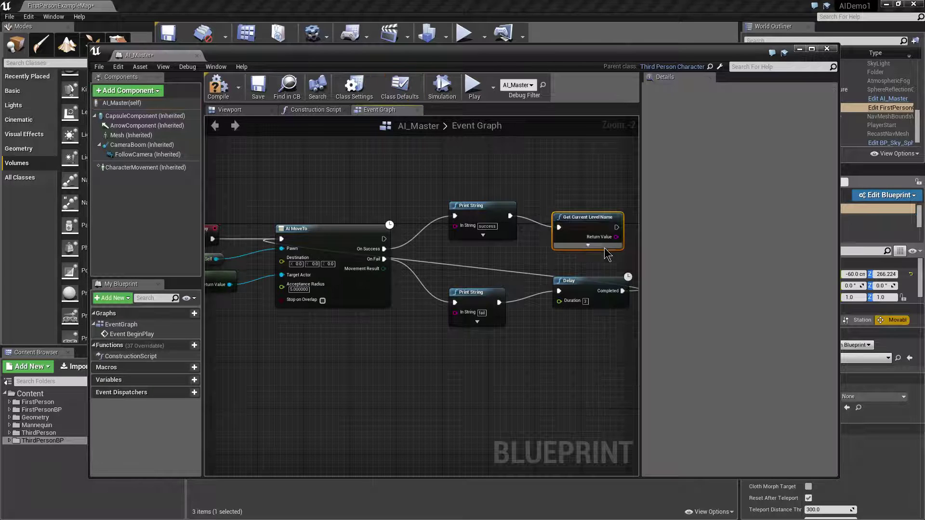
Add an Open Level node after Get Current Level Name and position it beside that node.
right_drag(578, 255, 456, 257)
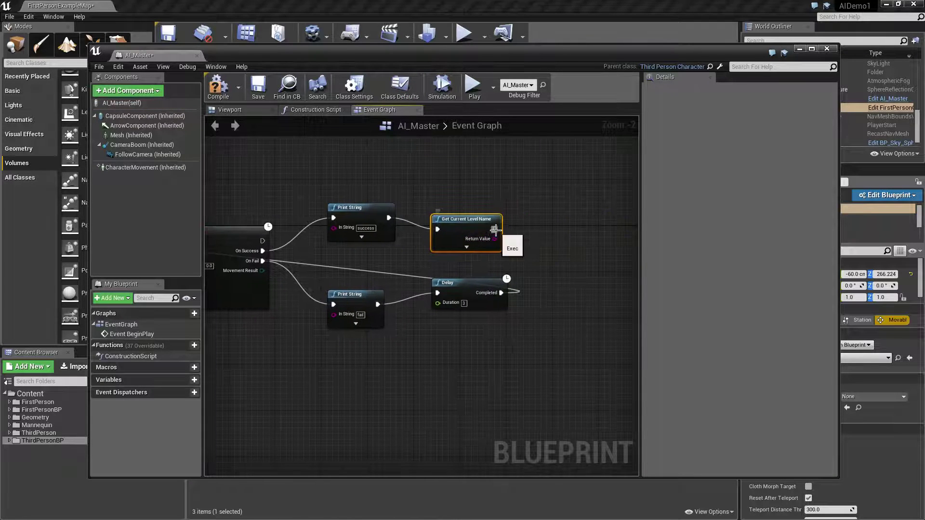
drag(495, 229, 580, 225)
text(open)
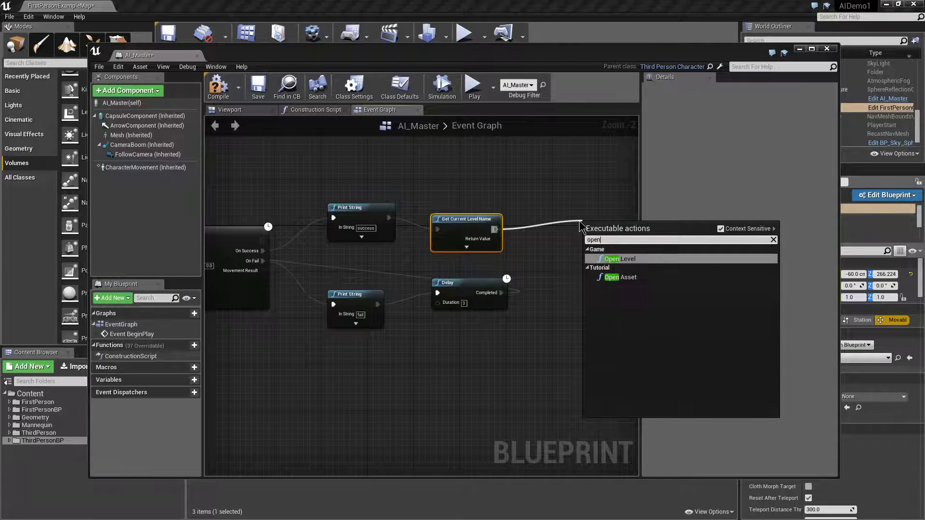
click(627, 259)
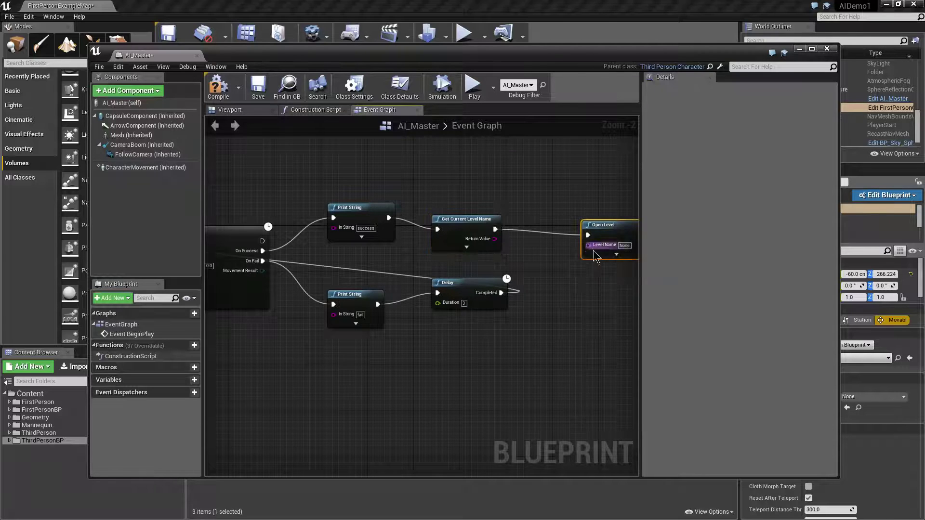
right_drag(589, 269, 516, 285)
drag(545, 233, 557, 222)
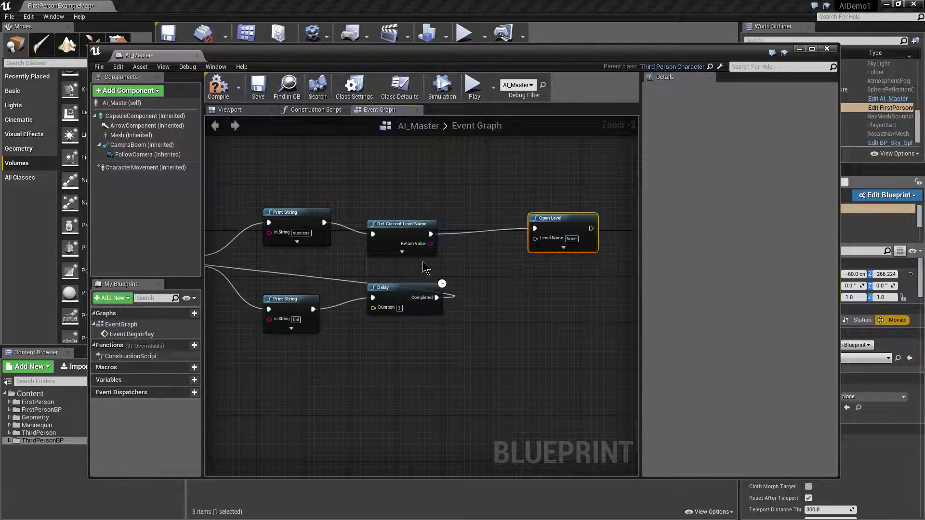
Connect Get Current Level Name's Return Value to Open Level's Level Name through a string-to-name conversion, tidy the nodes, and compile.
drag(430, 243, 535, 239)
drag(474, 238, 503, 267)
drag(550, 218, 543, 224)
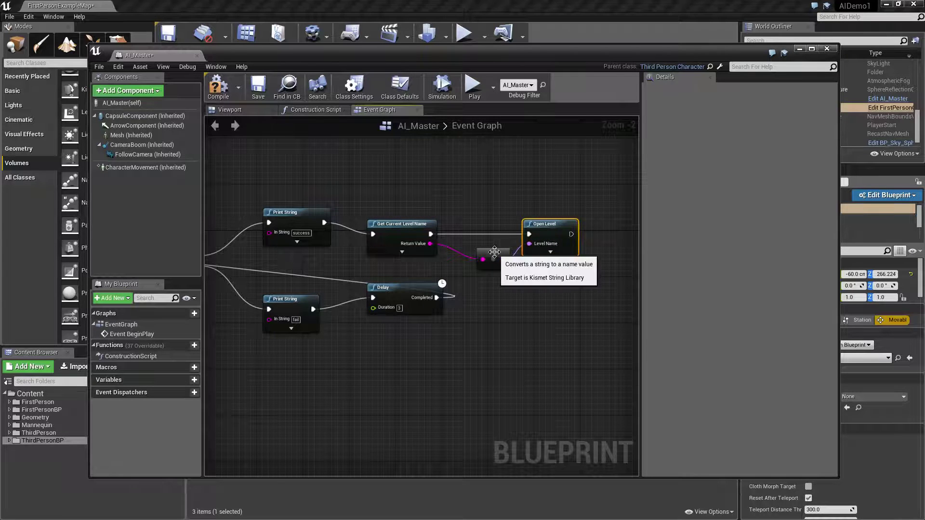
drag(496, 255, 489, 254)
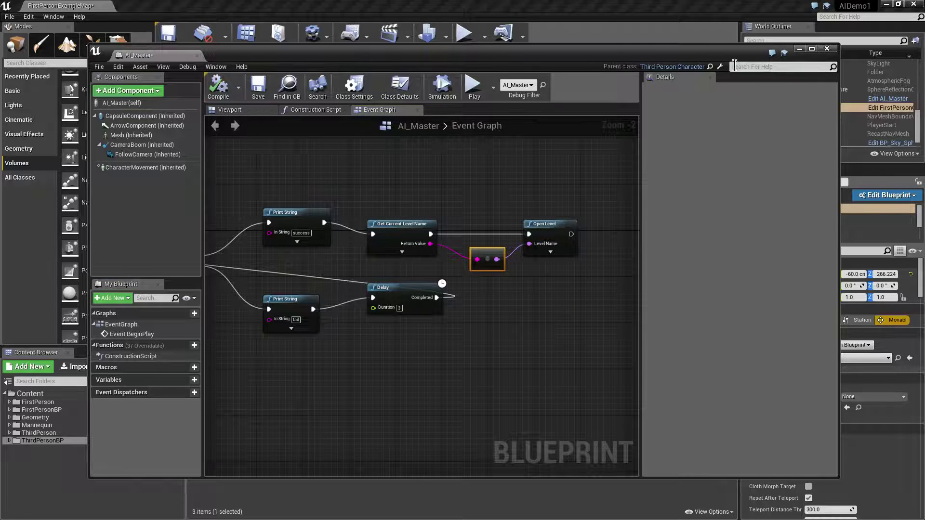
click(800, 50)
Play the level, let AI_Master chase and catch the player to test the level reload, and stop the session.
click(464, 33)
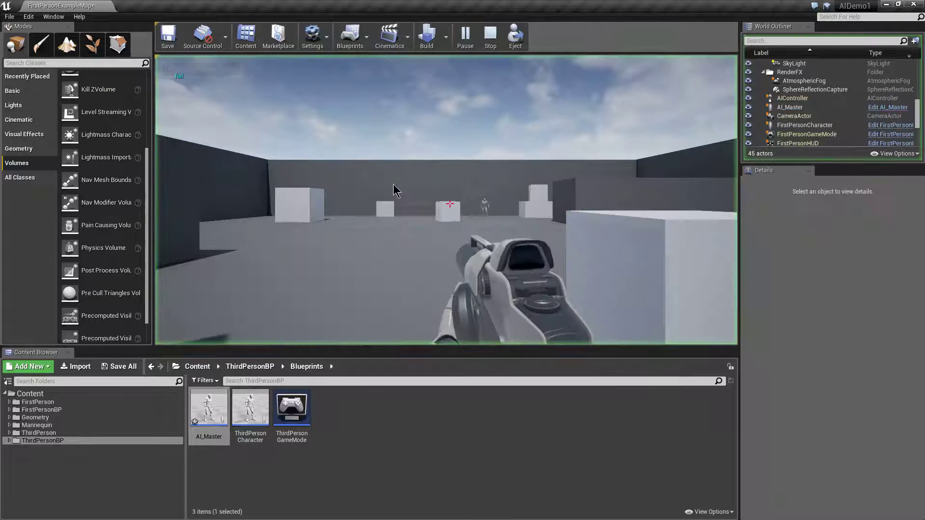
key(w)
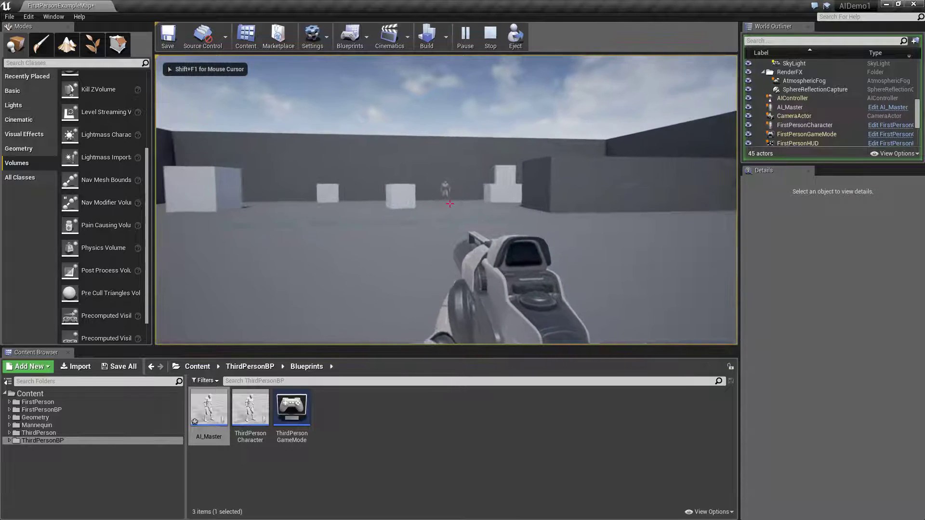
key(w)
key(a)
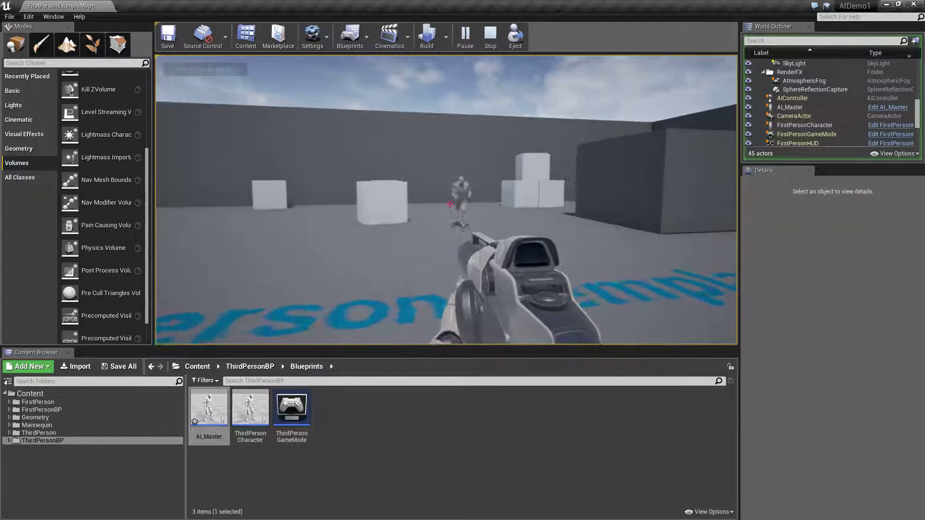
key(s)
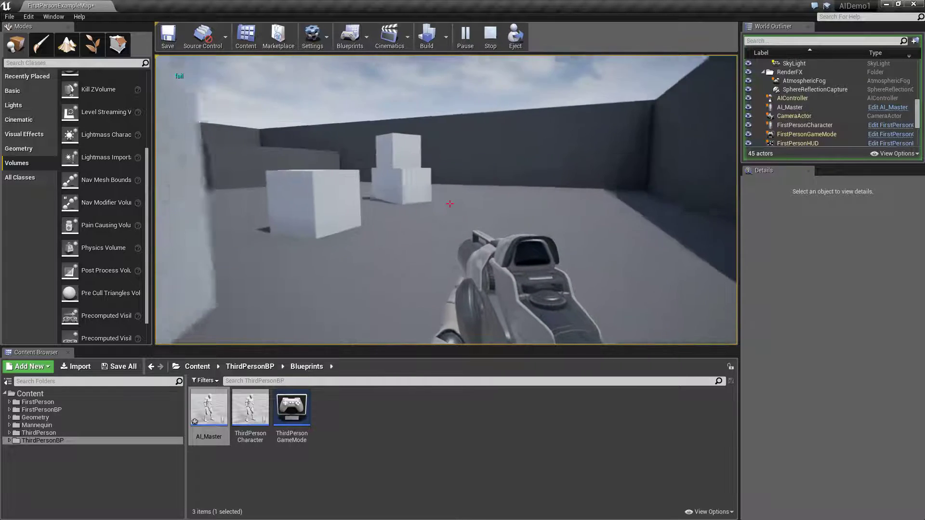
key(w)
key(w)
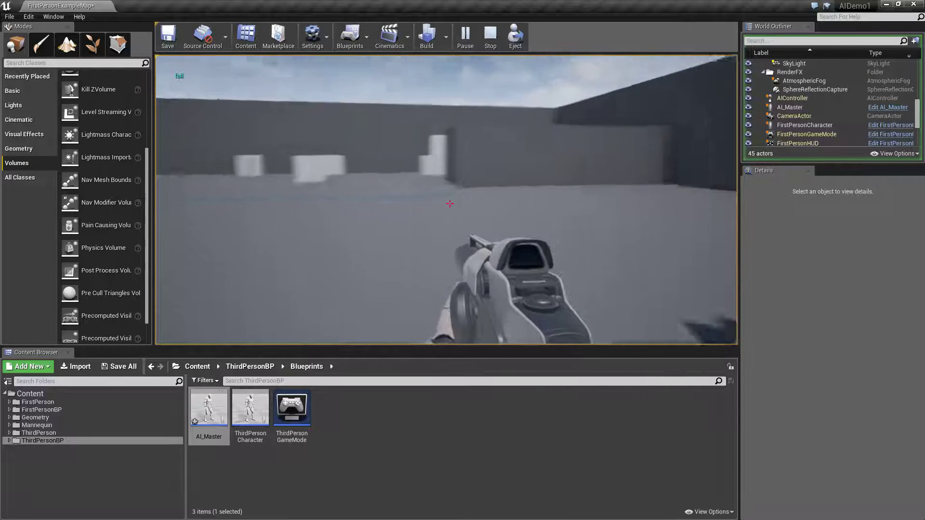
key(s)
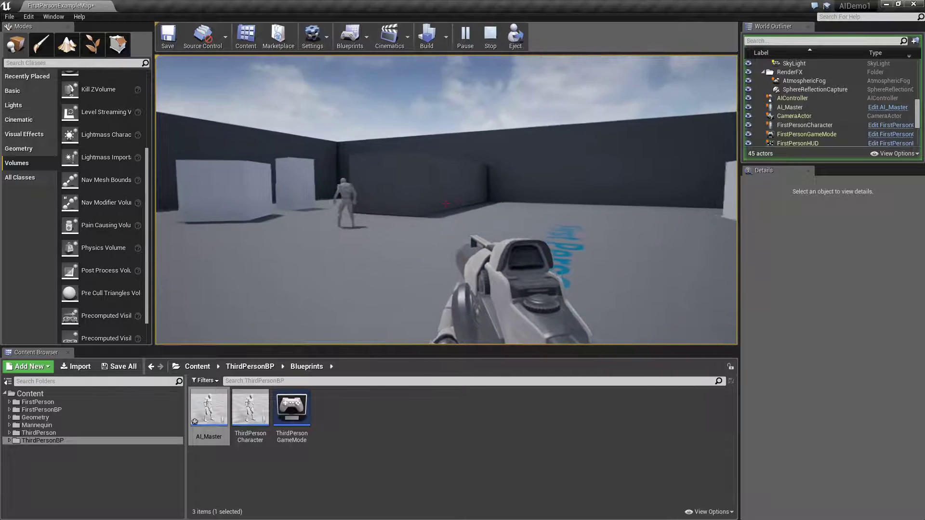
key(s)
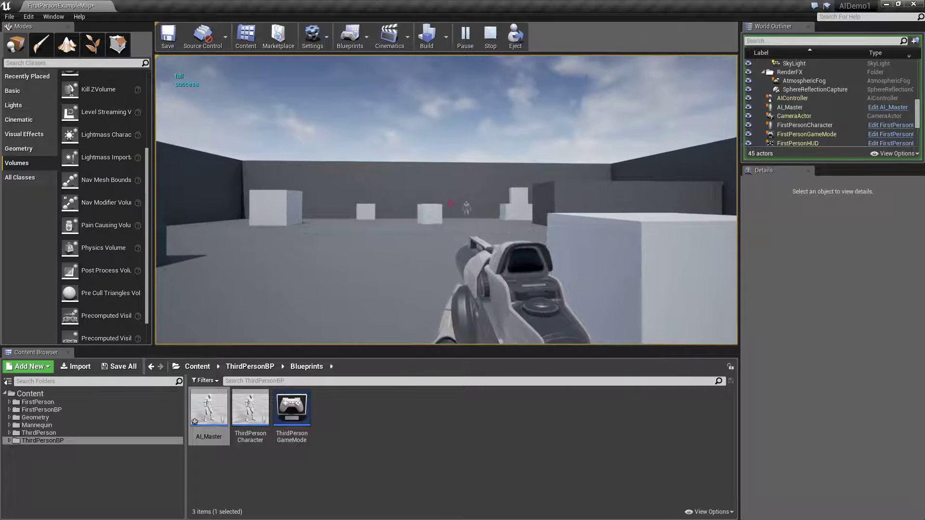
key(w)
key(w)
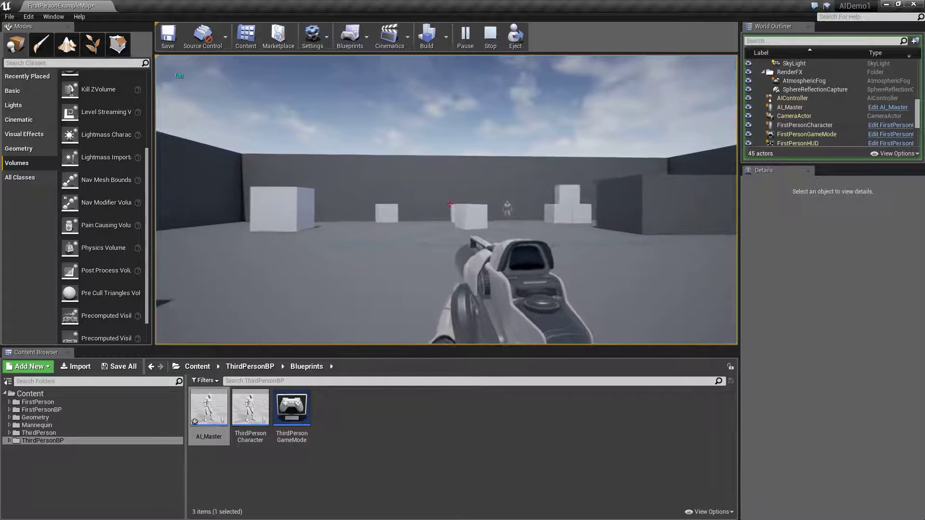
key(w)
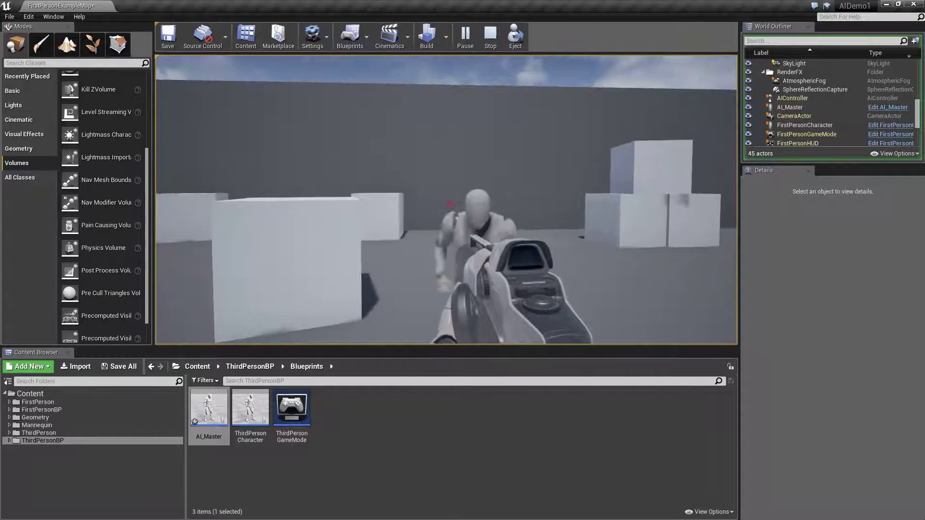
key(Escape)
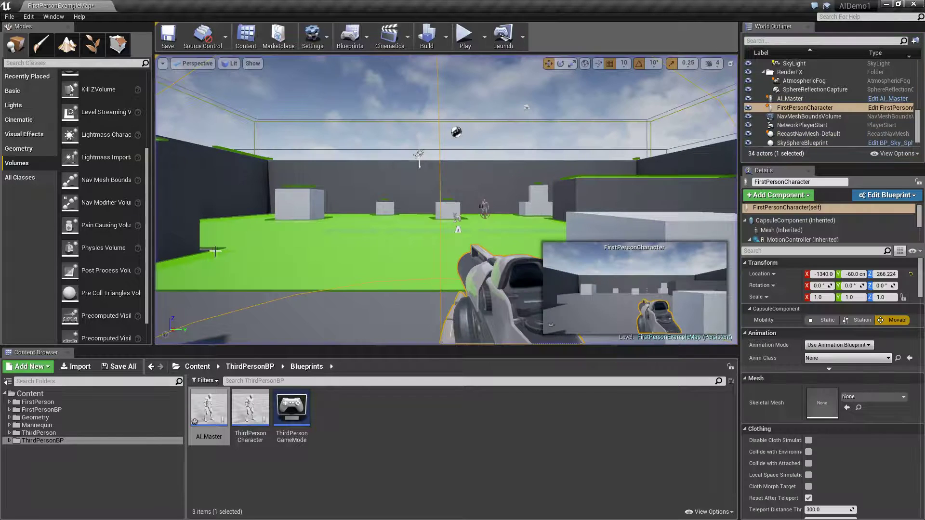
Place two more AI_Master characters on the navigation mesh, at about X -100, Y -810 and X 380, Y -500.
drag(219, 407, 272, 259)
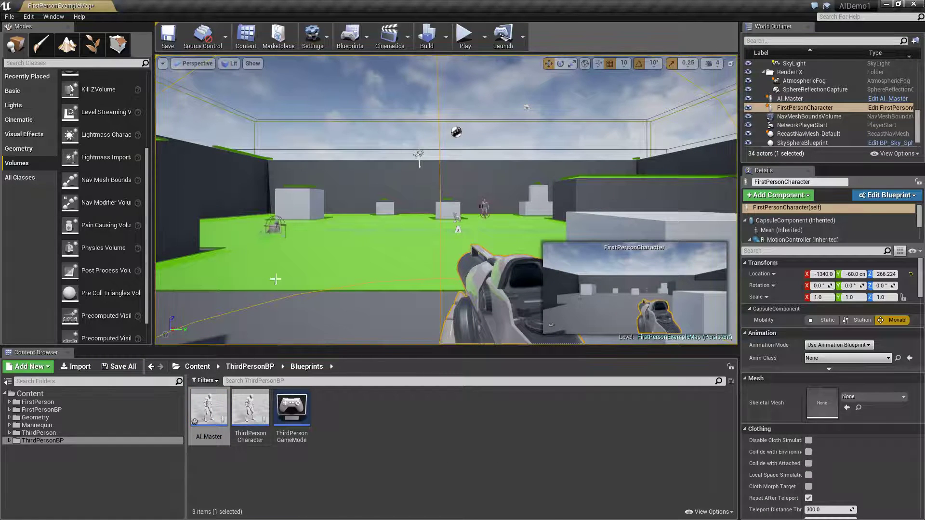
drag(215, 411, 374, 225)
Play the level, move around to test all three AI_Master characters chasing the player, and stop the session.
click(466, 48)
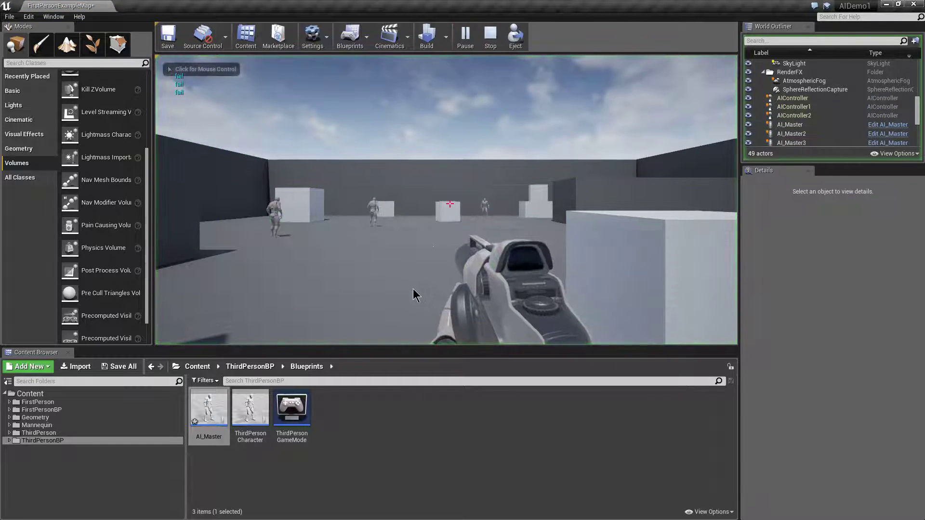
click(405, 293)
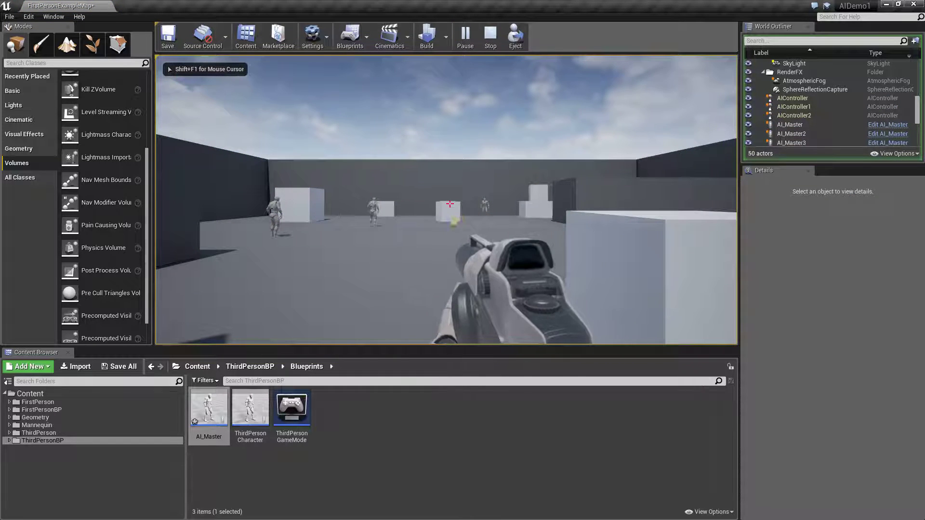
key(w)
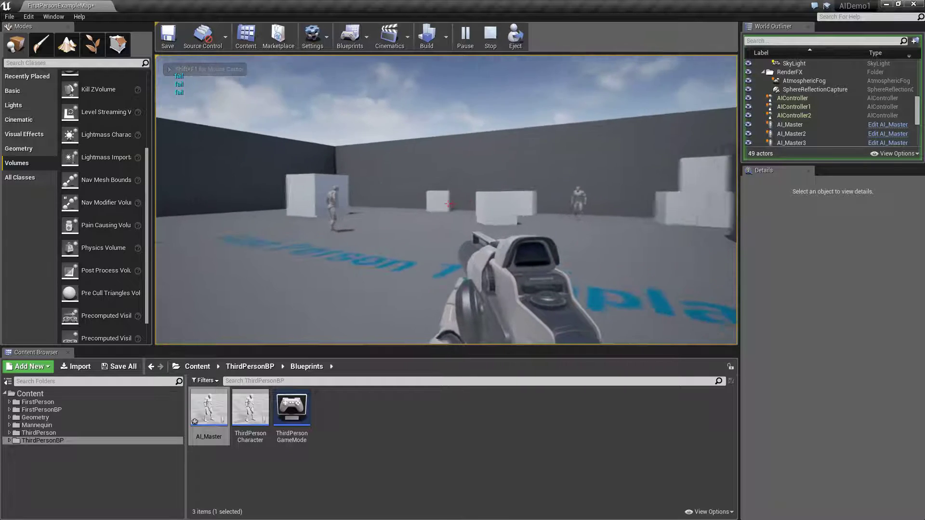
key(s)
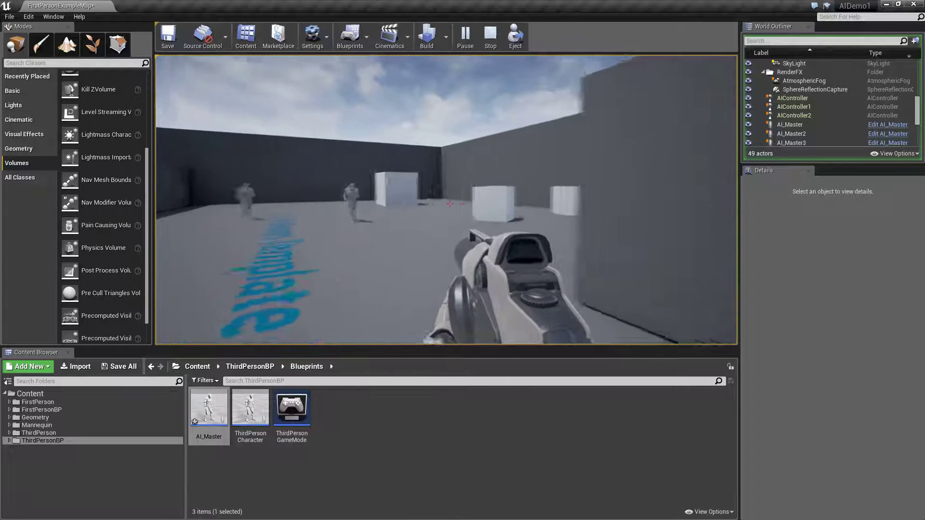
key(a)
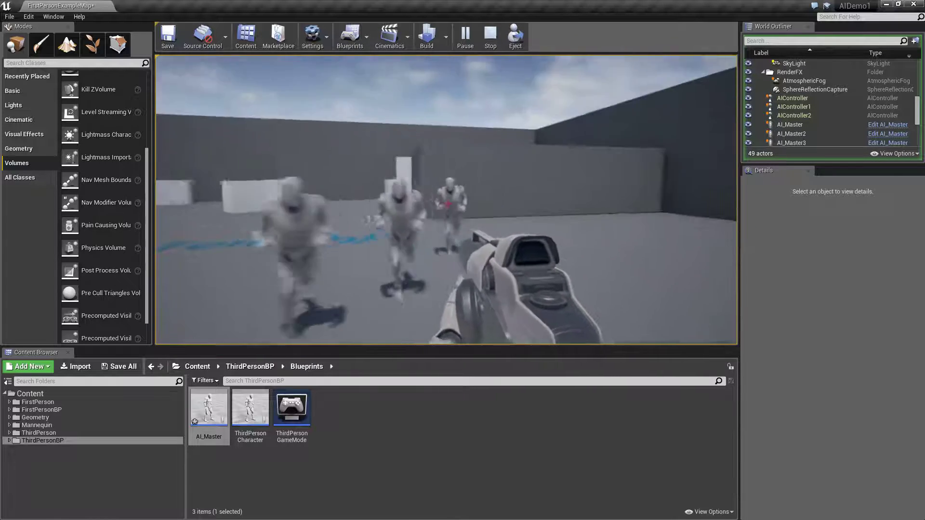
key(s)
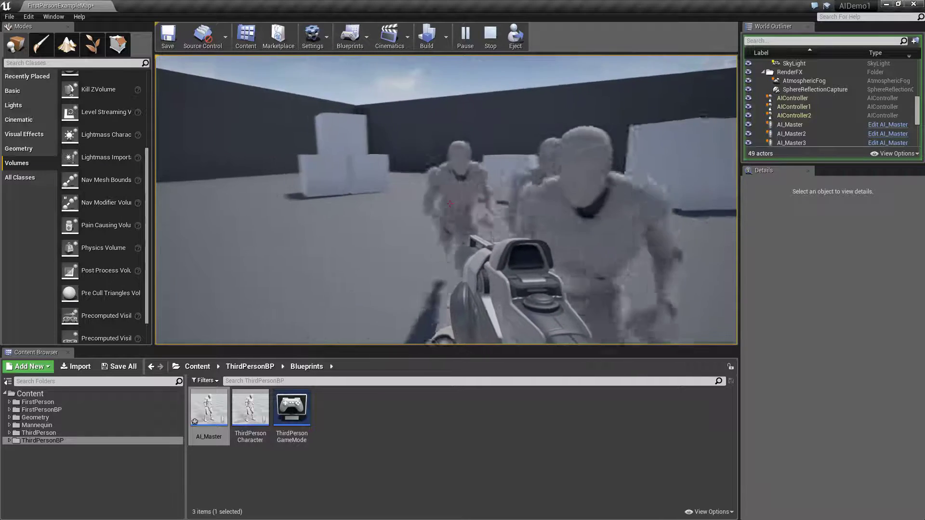
key(w)
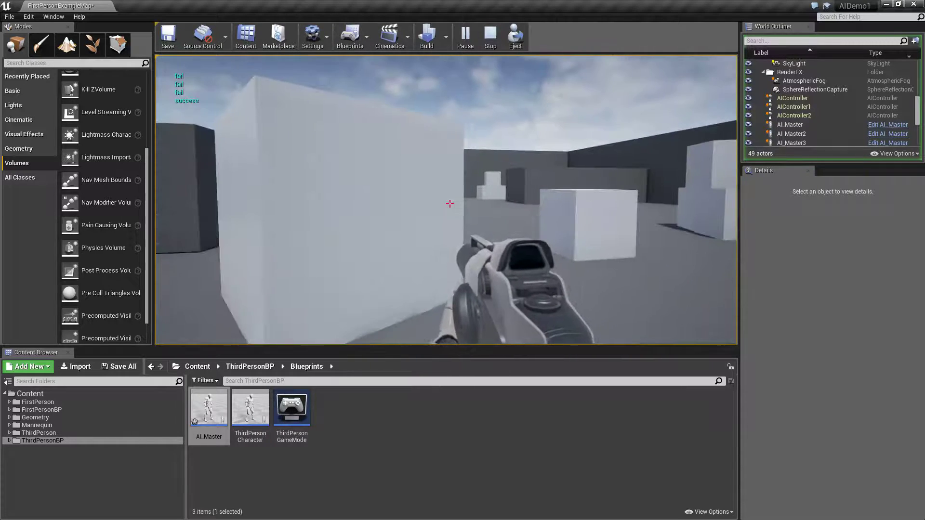
key(Escape)
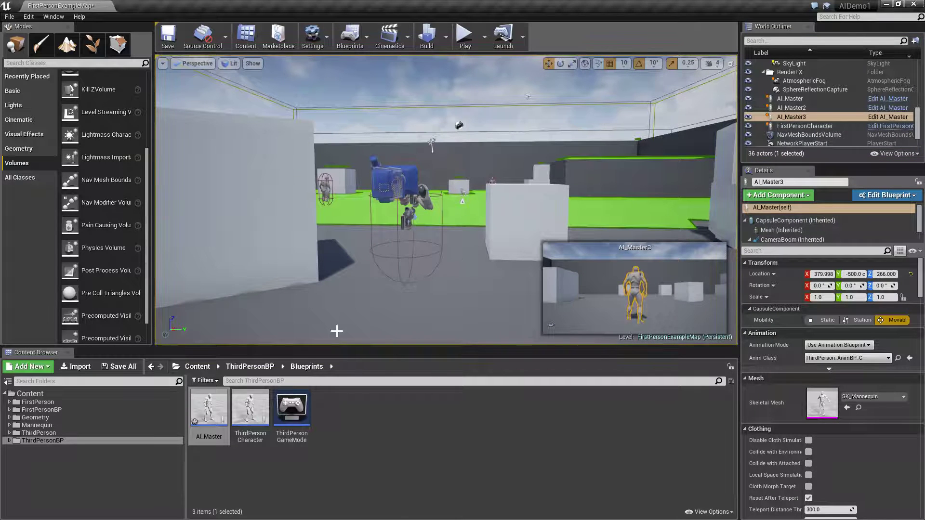
In the AI_Master blueprint, set the CharacterMovement component's Max Walk Speed to 400 and close the blueprint editor.
double_click(209, 407)
click(154, 167)
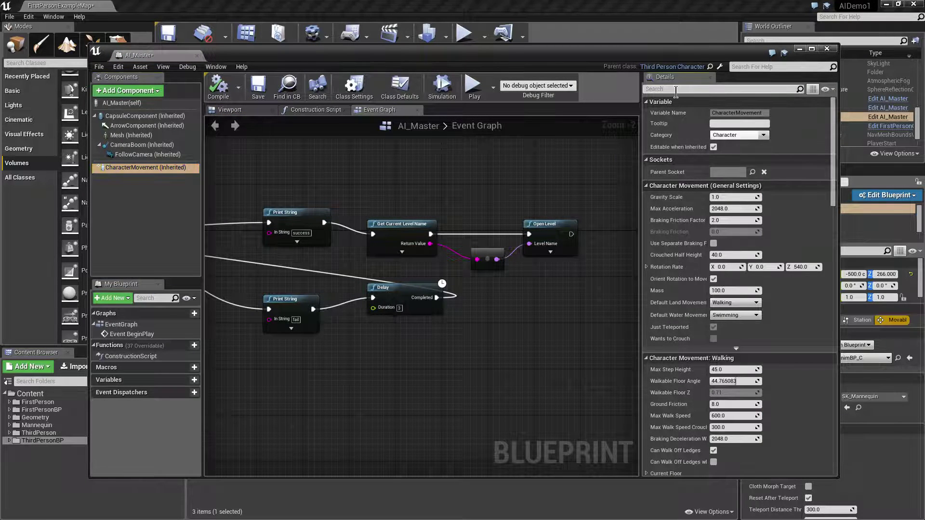
text(max)
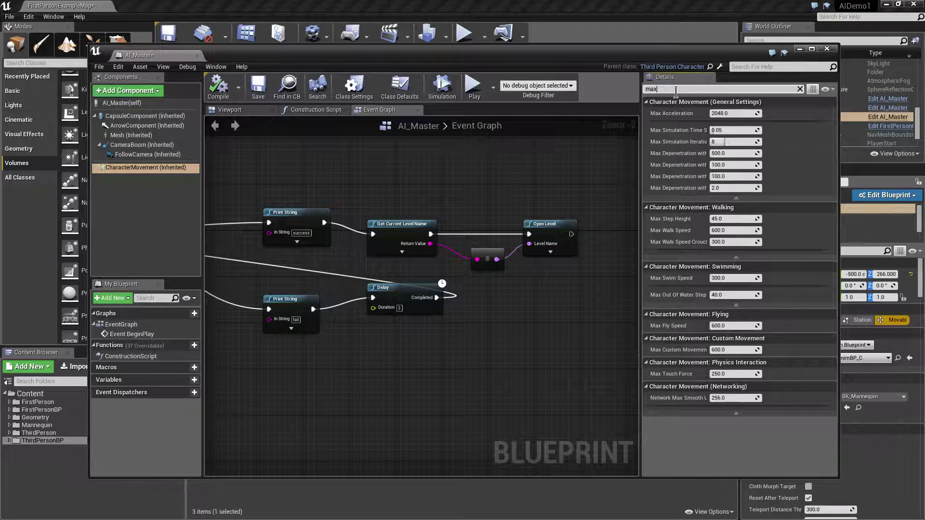
click(716, 231)
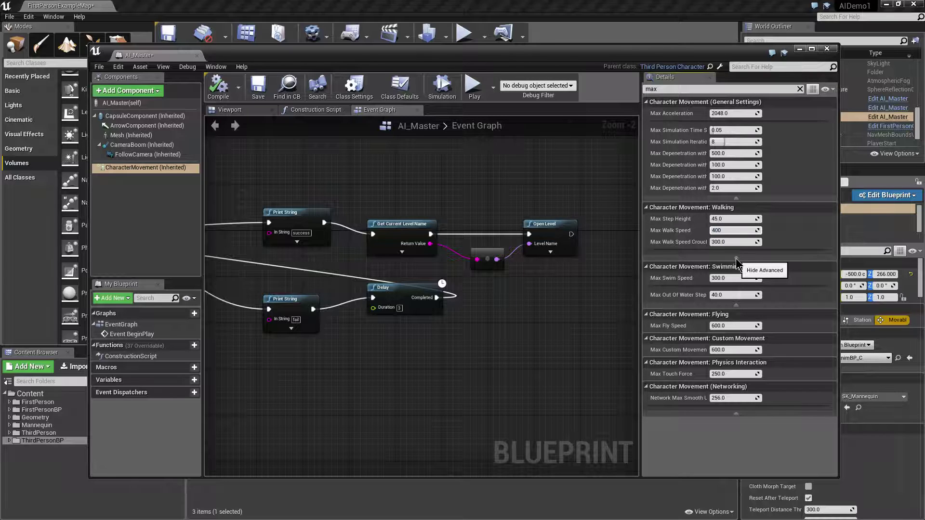
key(Return)
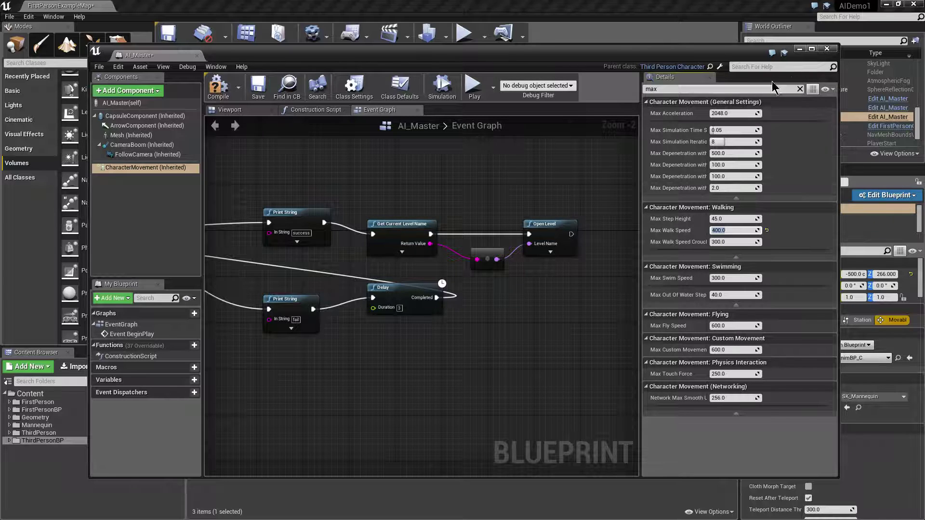
click(827, 48)
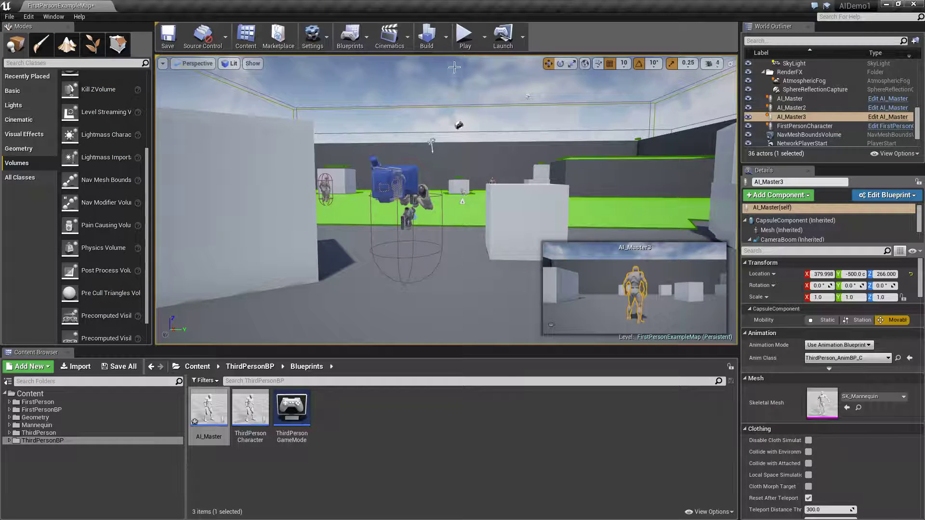
Play the level to test the three AI_Master characters chasing at the new walk speed, and stop the session.
click(465, 37)
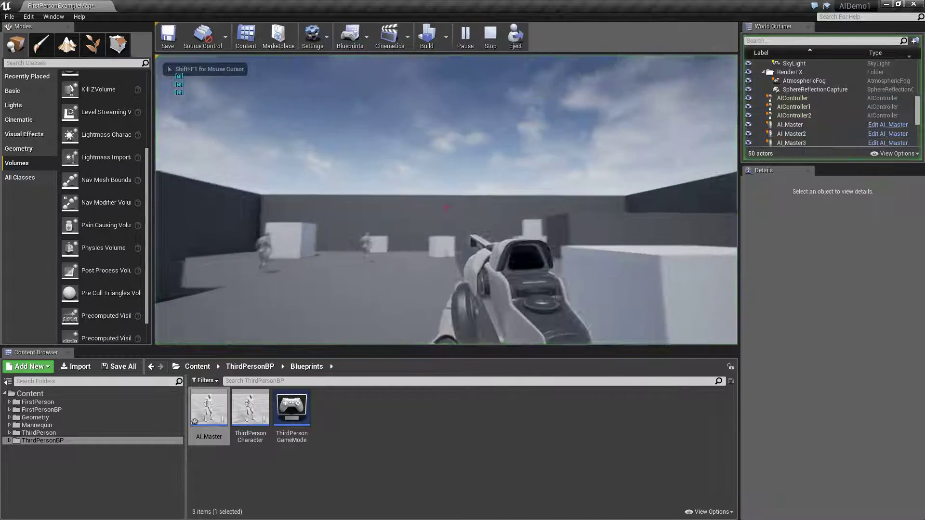
key(w)
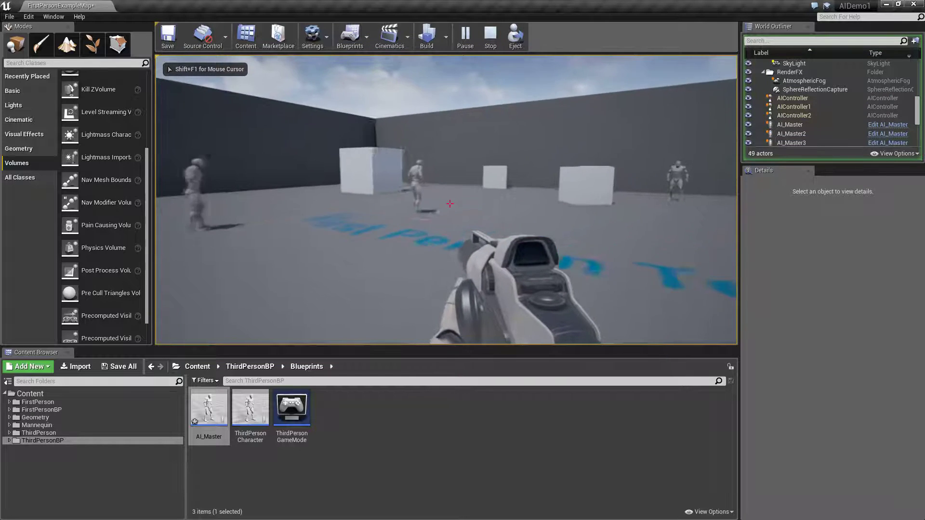
key(s)
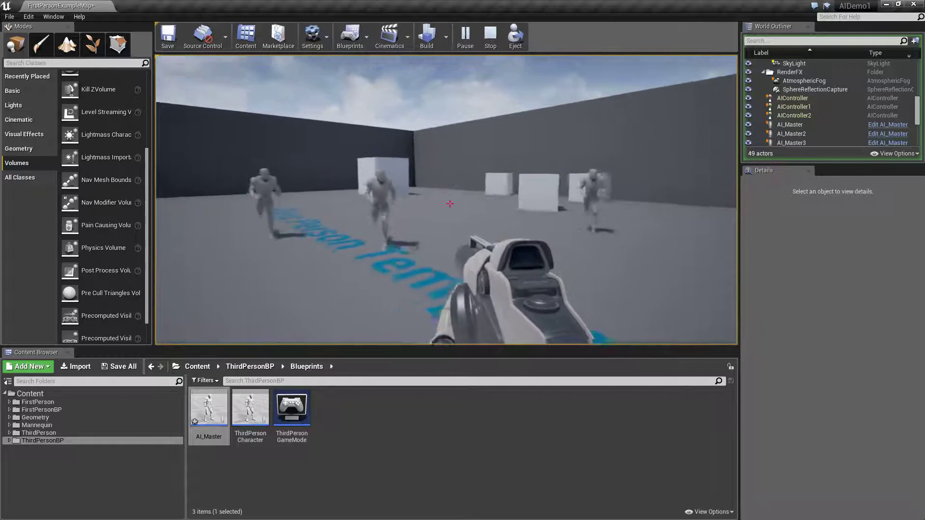
key(s)
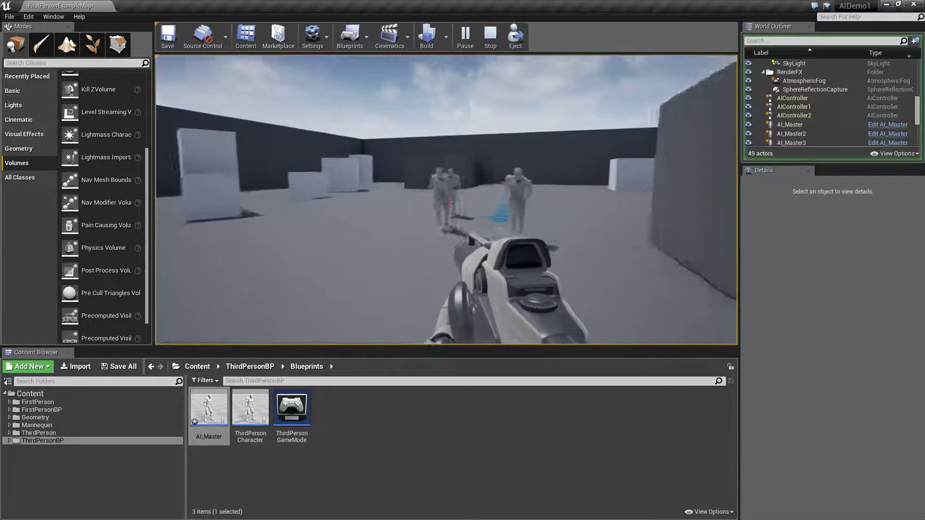
key(w)
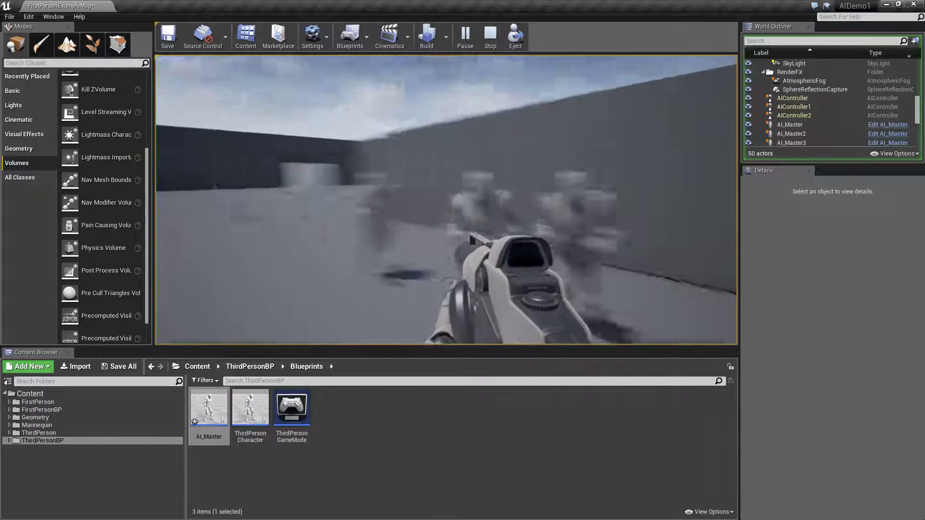
key(w)
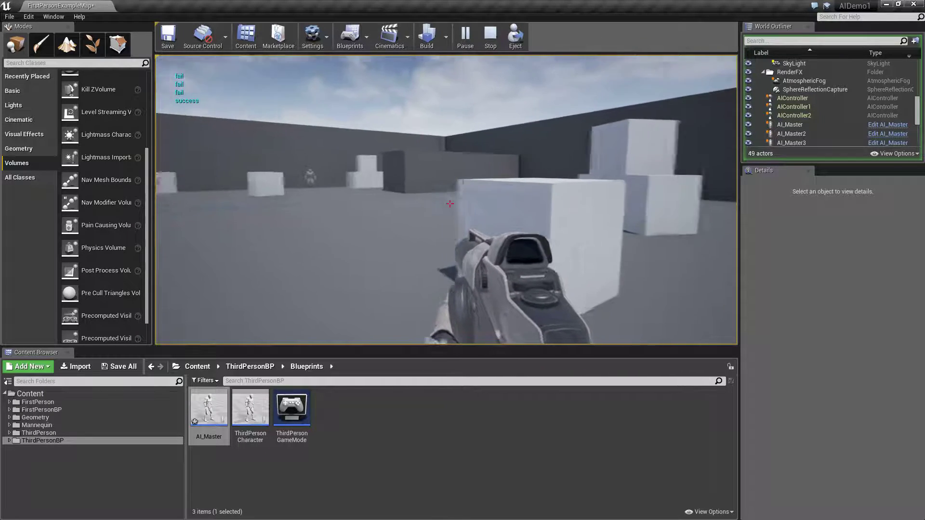
key(Escape)
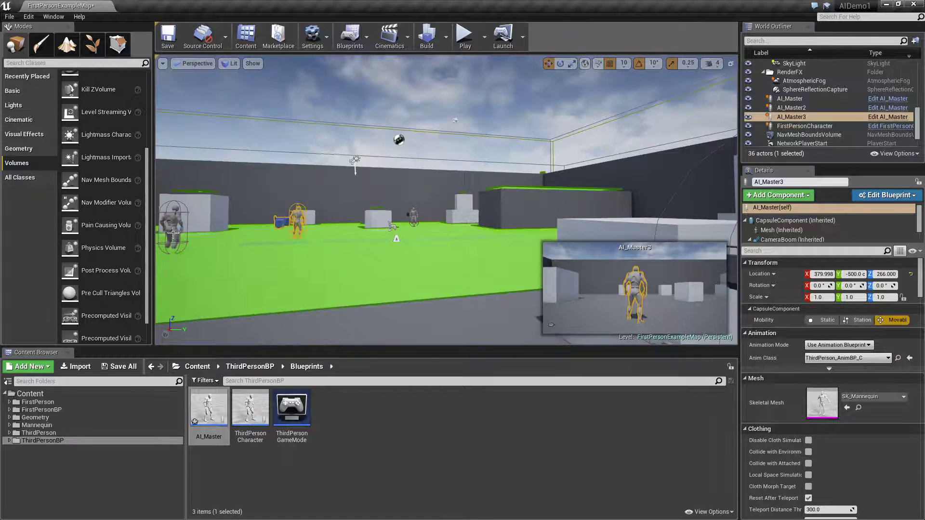
Set the Max Walk Speed of the AI_Master2 instance in the level to 50.
click(219, 231)
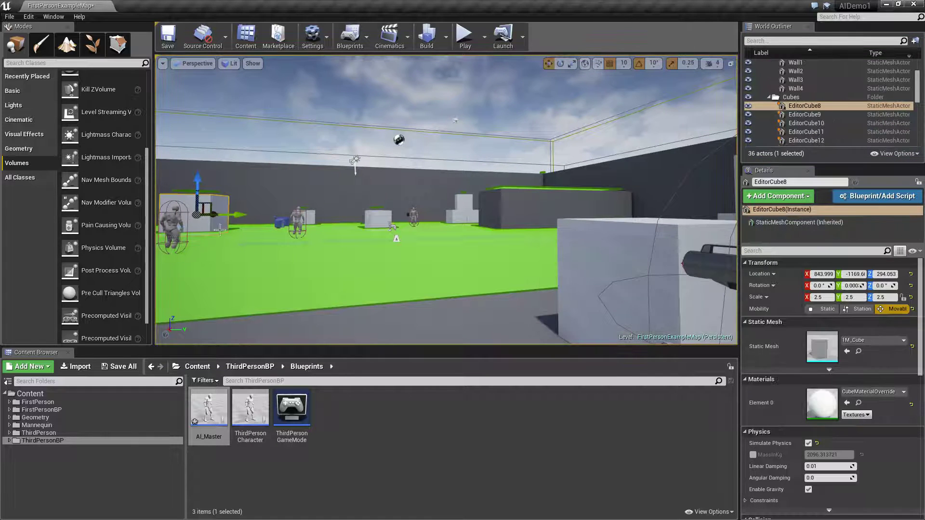
click(179, 235)
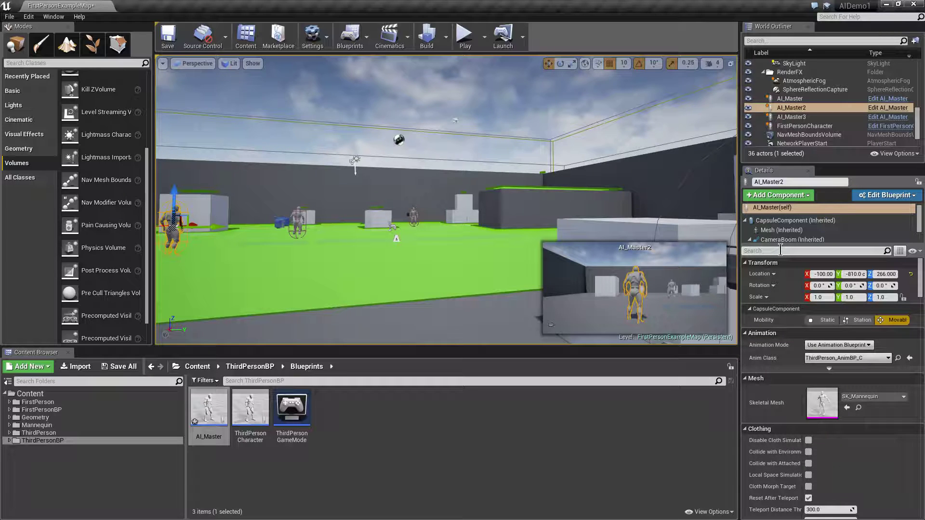
text(walk)
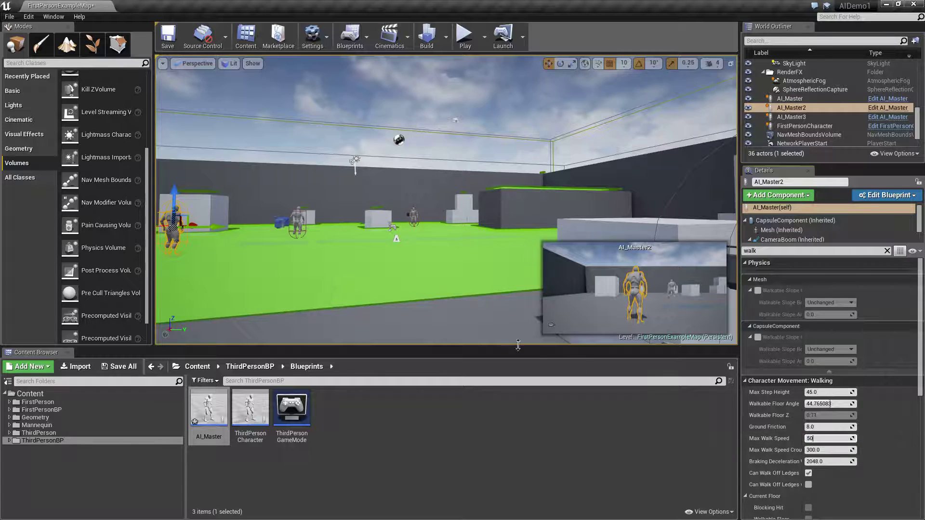
click(429, 304)
click(170, 217)
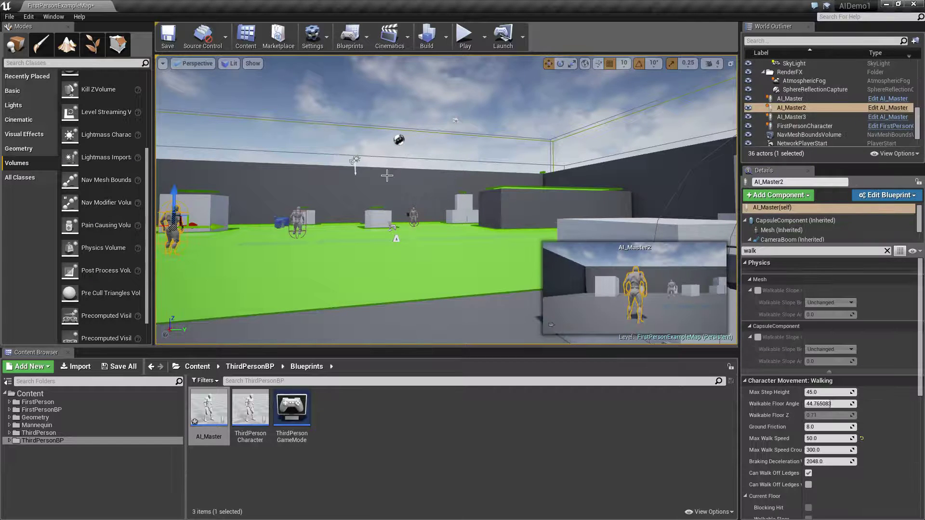
Scale the AI_Master2 character up uniformly into a giant and raise it so its feet stand on the floor.
click(571, 65)
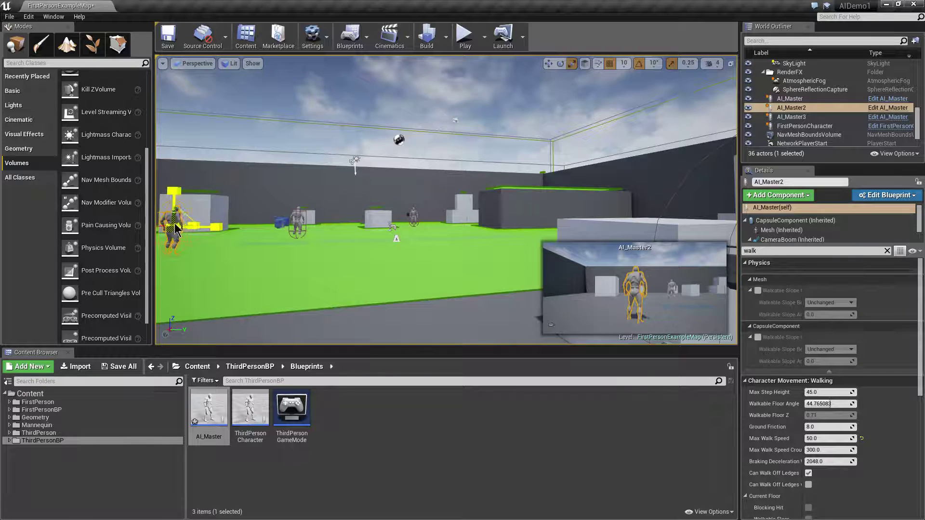
drag(174, 222, 185, 212)
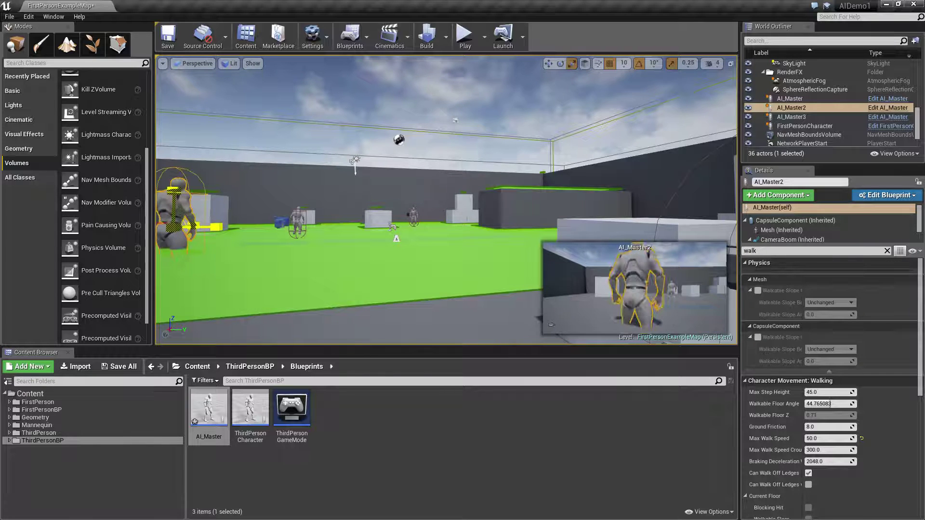
click(549, 64)
drag(171, 189, 173, 151)
Play the level, move around to test the enlarged slow AI_Master2 chasing with the other characters, and stop the session.
click(459, 43)
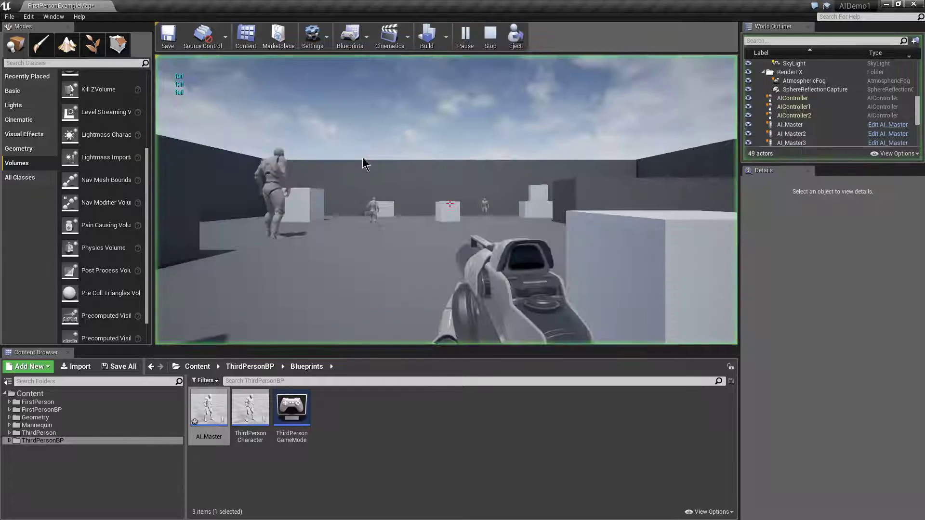
key(w)
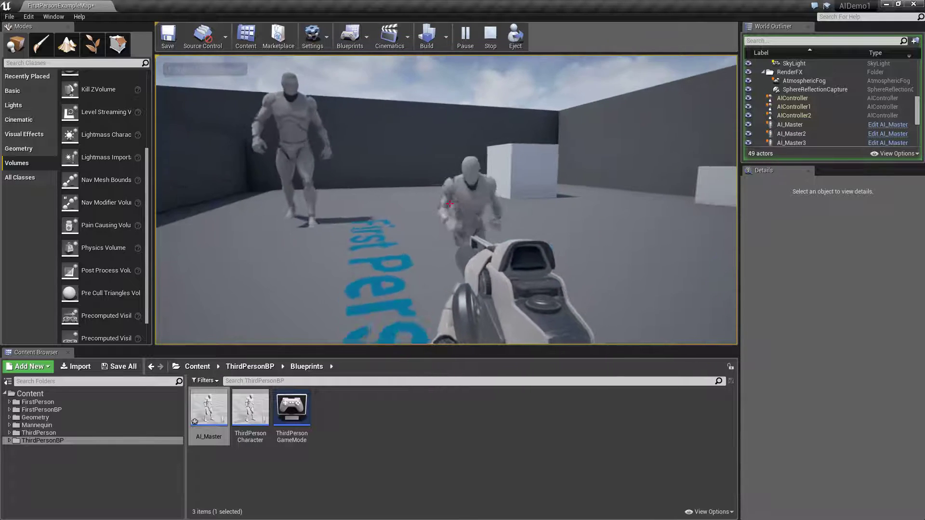
key(s)
key(s)
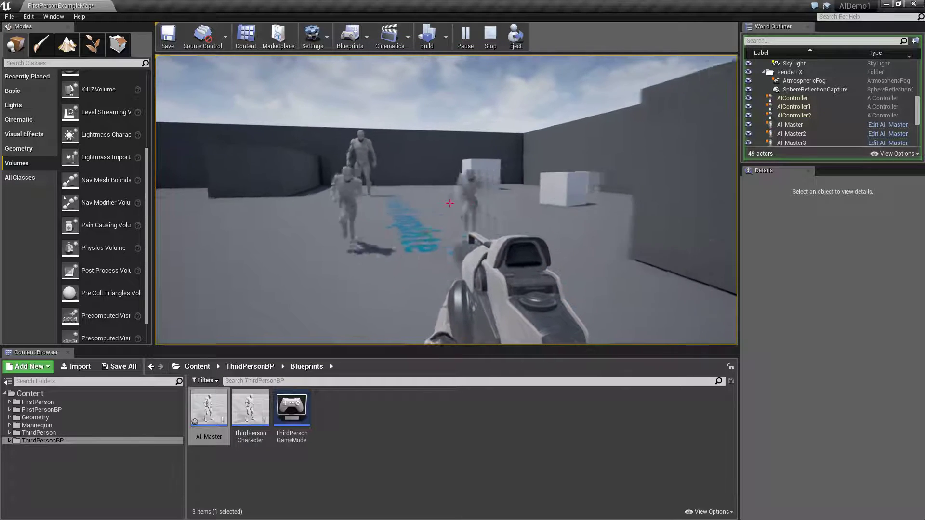
key(w)
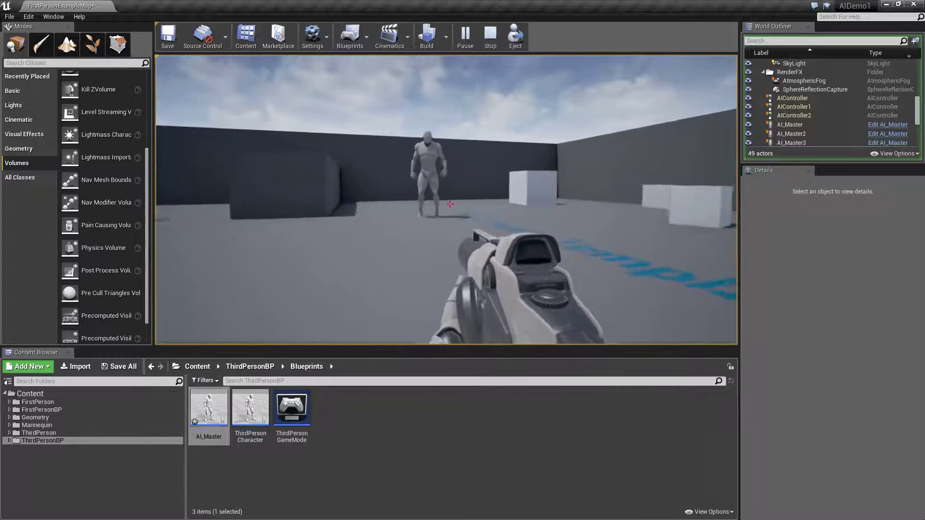
key(w)
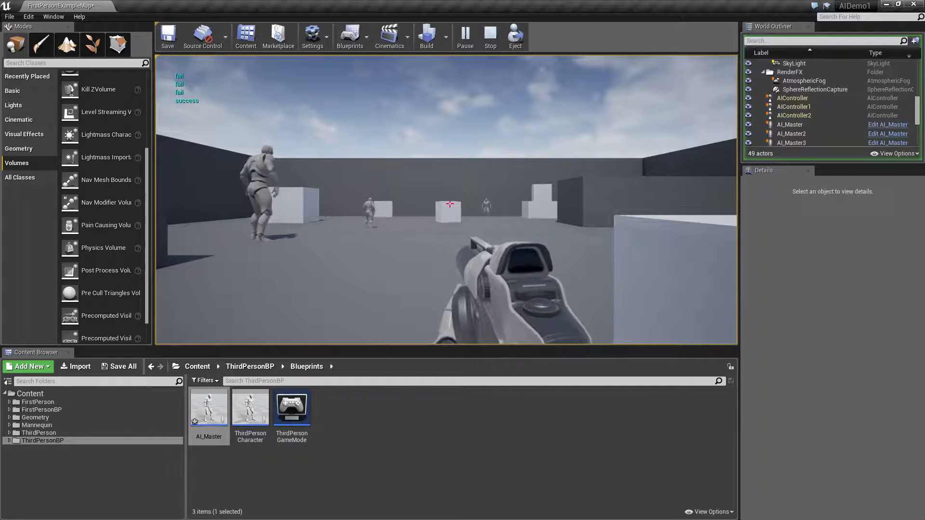
key(Escape)
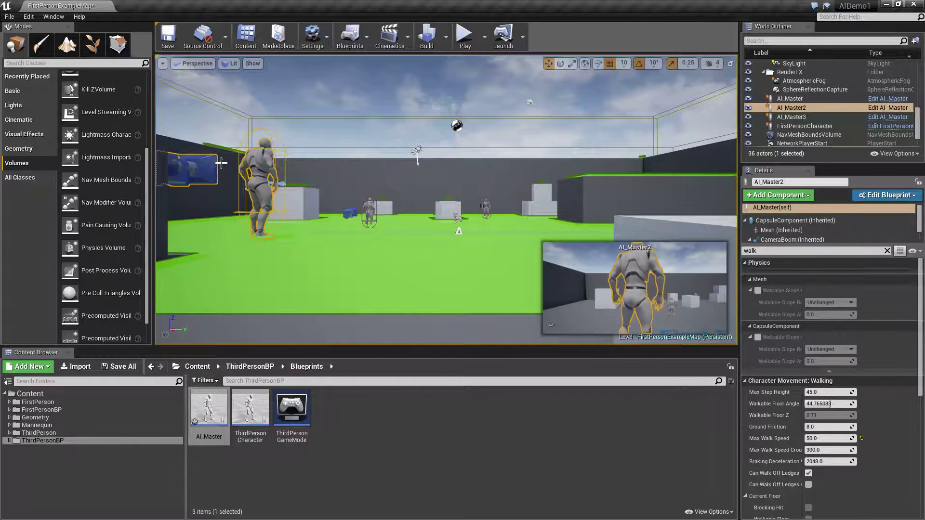
In the AI_Master blueprint's Event Graph, add a Random Float in Range node below the Print String that outputs "fail".
double_click(209, 408)
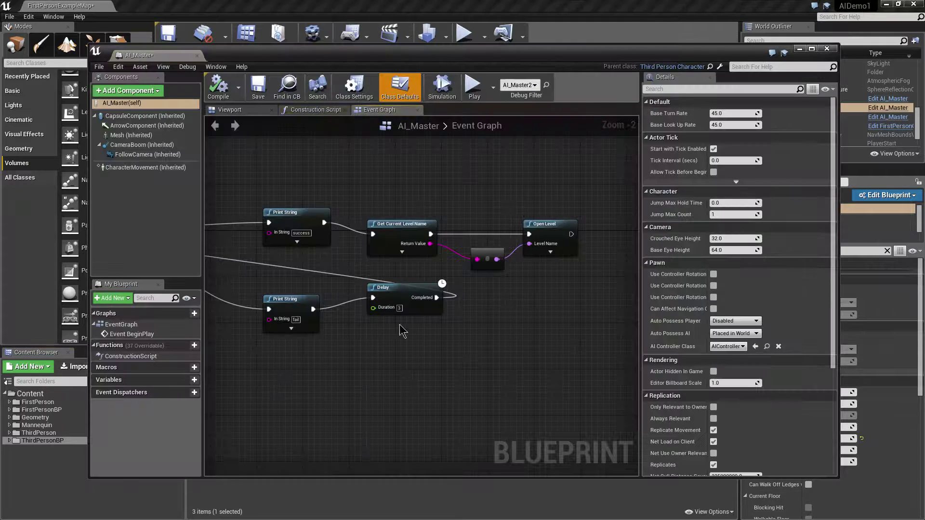
right_click(336, 381)
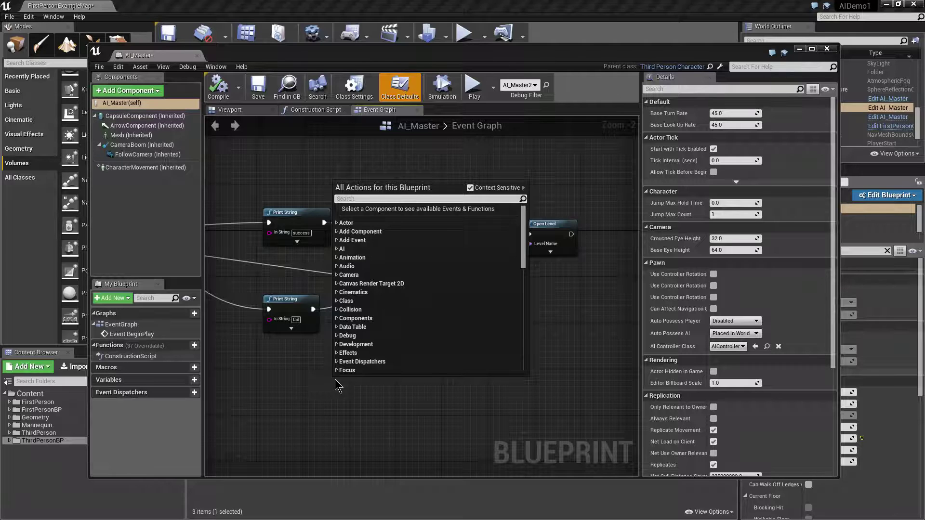
text(random)
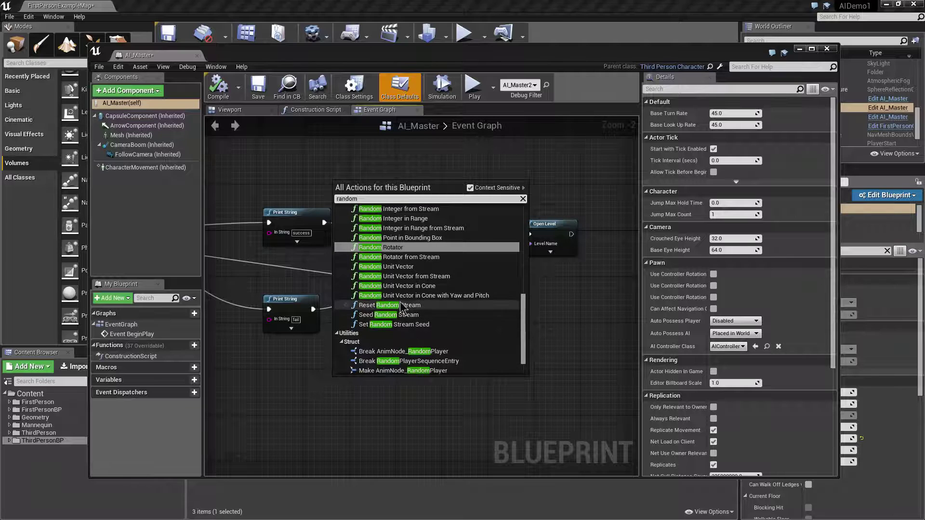
scroll(406, 282, up, 2)
scroll(407, 277, up, 3)
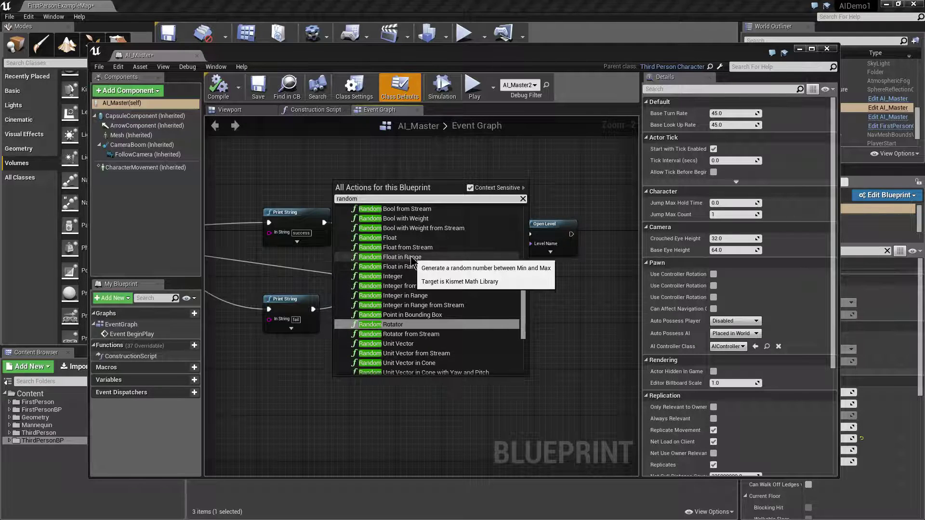
click(412, 257)
drag(389, 381, 349, 363)
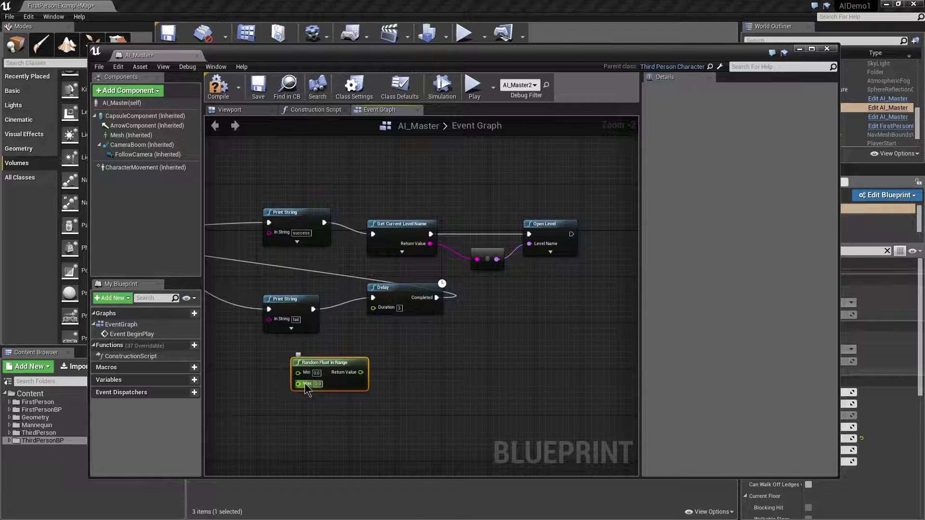
Feed the random float into the Delay node's Duration, set its Min and Max values, compile, and close the AI_Master blueprint.
drag(361, 373, 369, 358)
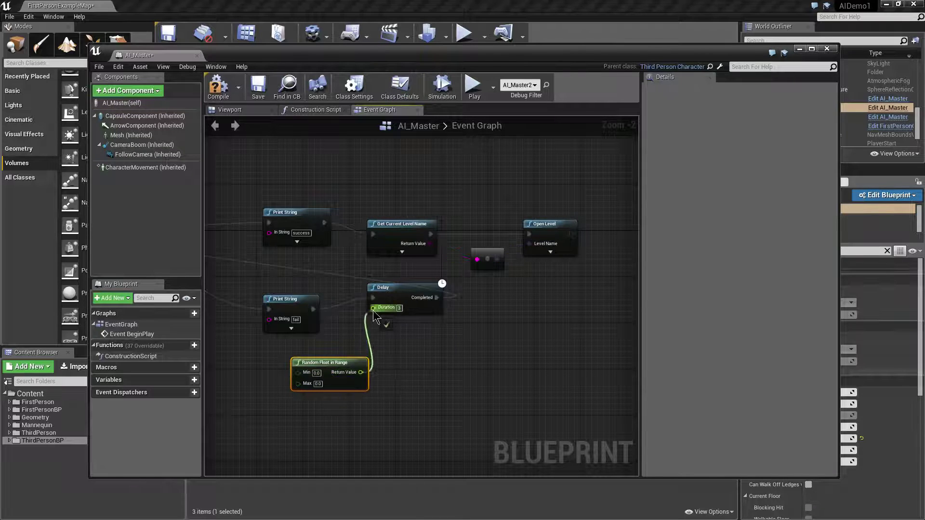
drag(374, 310, 374, 309)
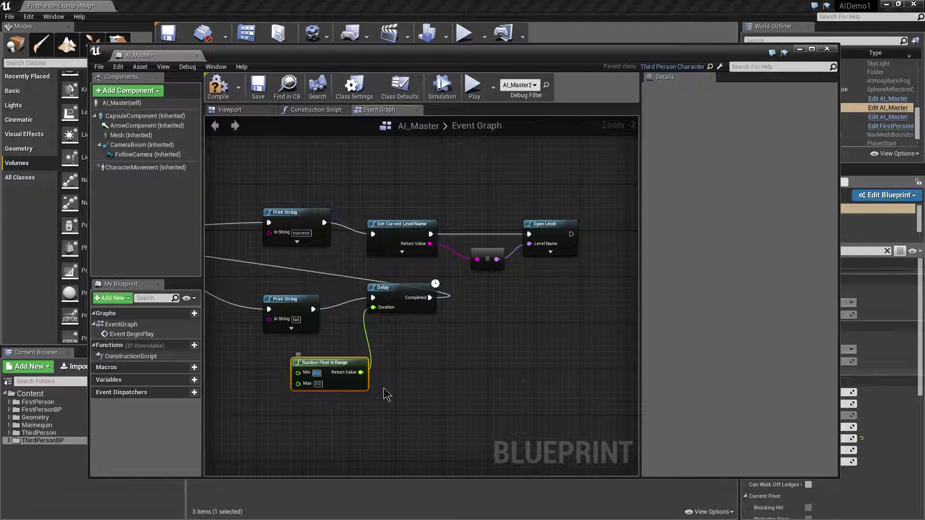
text(5)
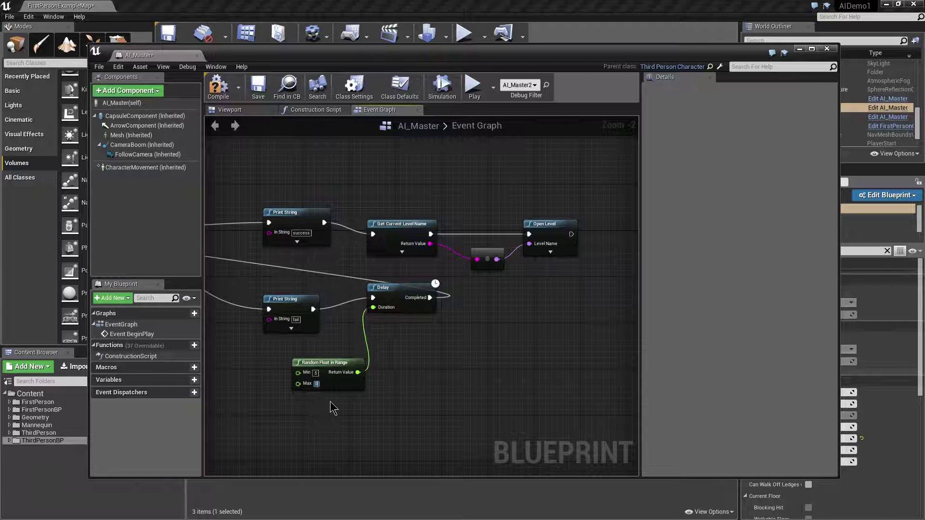
drag(338, 362, 329, 358)
click(217, 87)
click(827, 49)
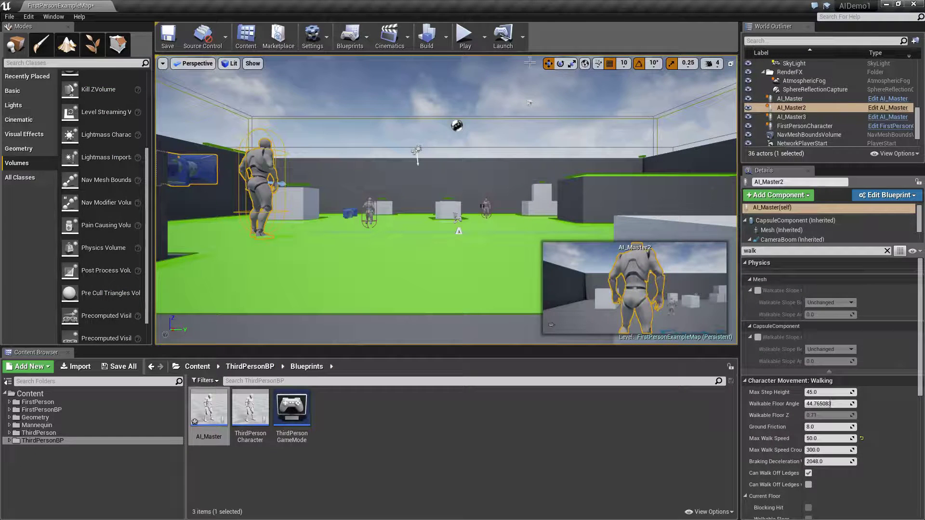
Play the level, evade the chasing characters to test the randomized retry delay until one catches the player, and stop the session.
click(464, 43)
click(409, 263)
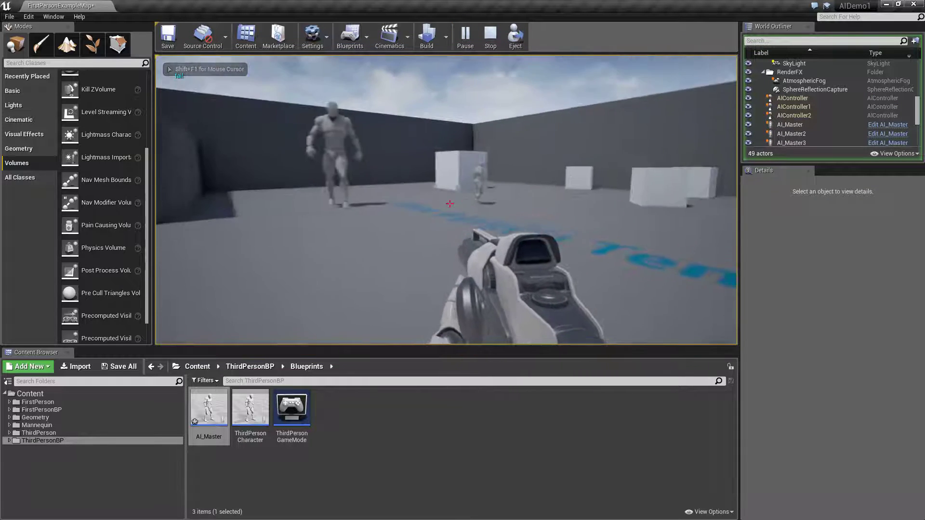
key(s)
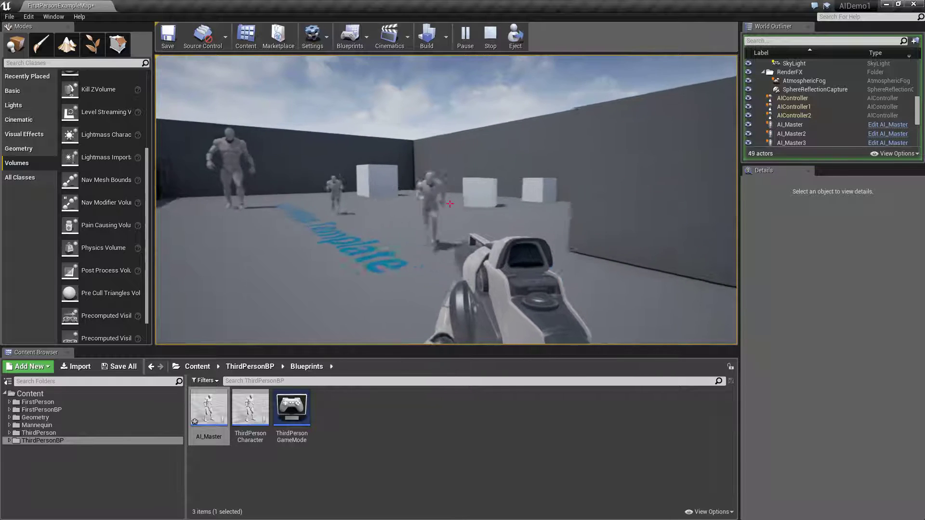
key(s)
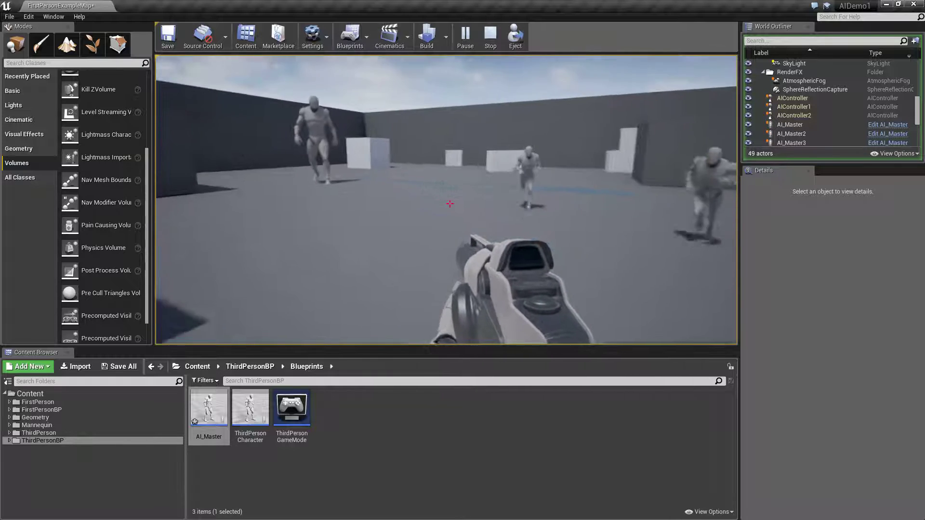
key(a)
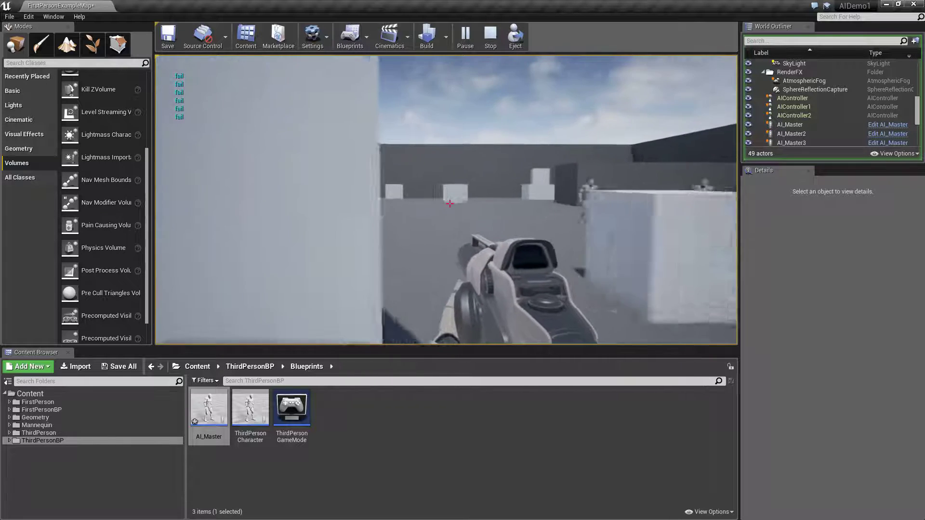
key(w)
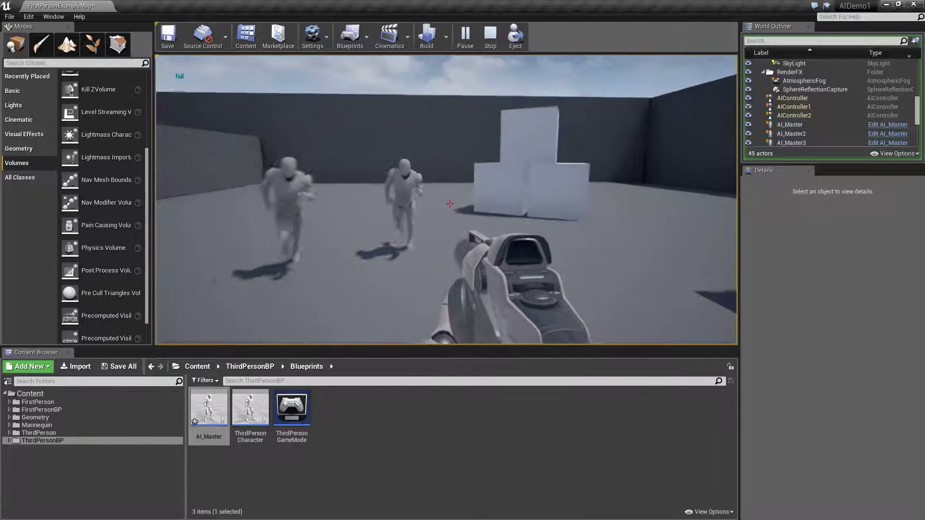
key(s)
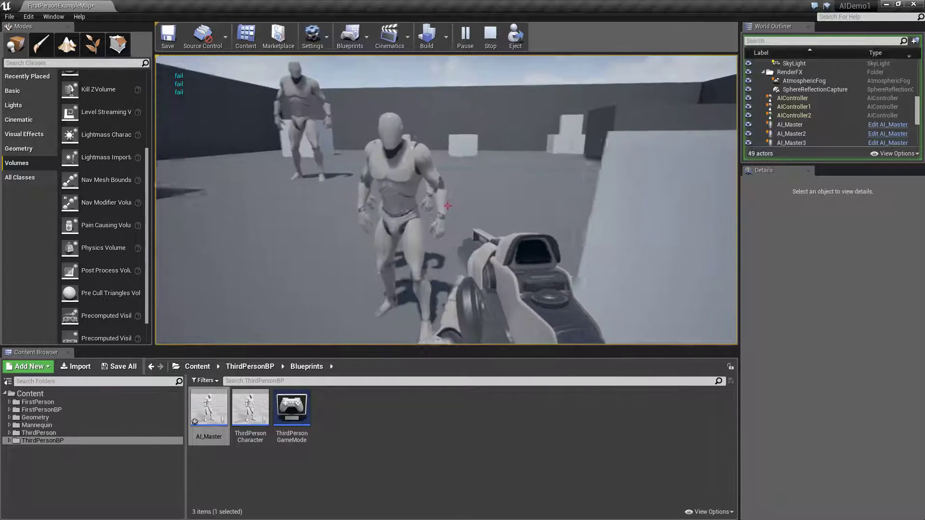
key(d)
key(s)
key(d)
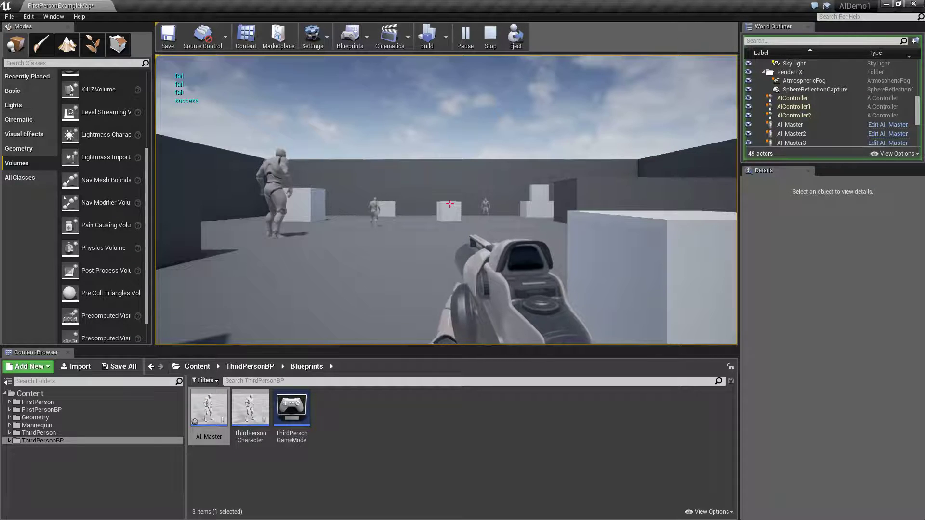
key(Escape)
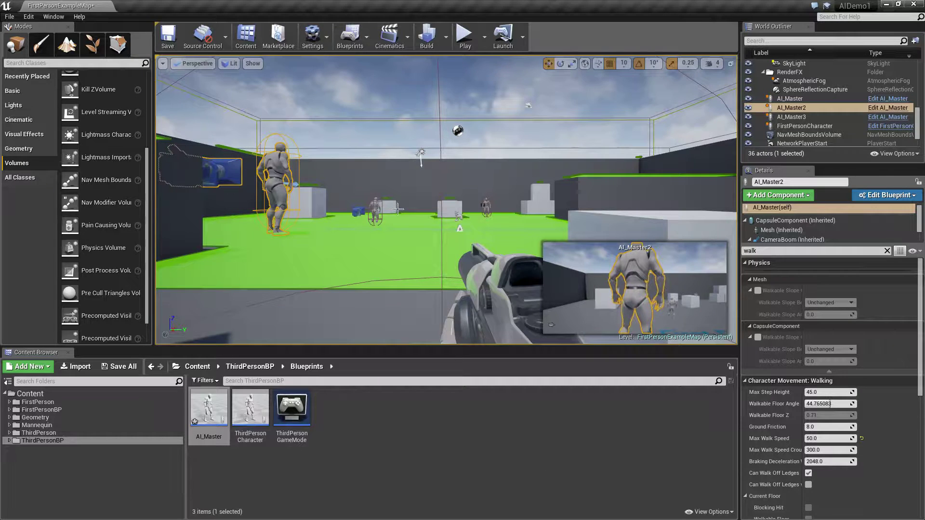
Create a child Blueprint class from AI_Master in the ThirdPersonBP Blueprints folder, keeping the default name.
click(326, 484)
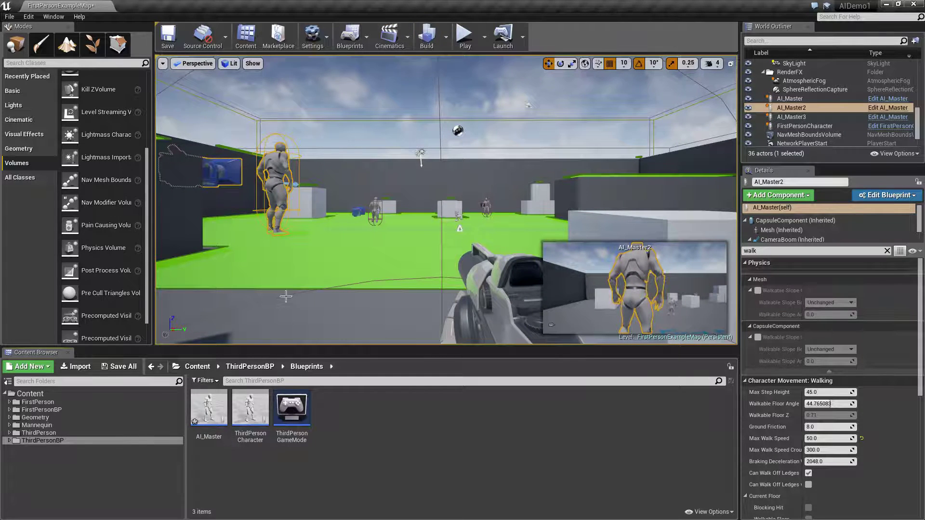
click(208, 409)
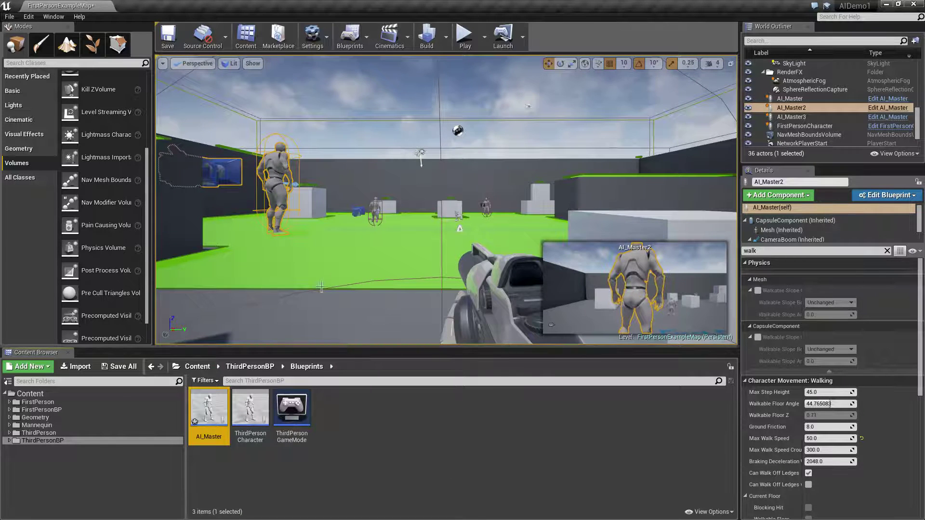
right_click(204, 408)
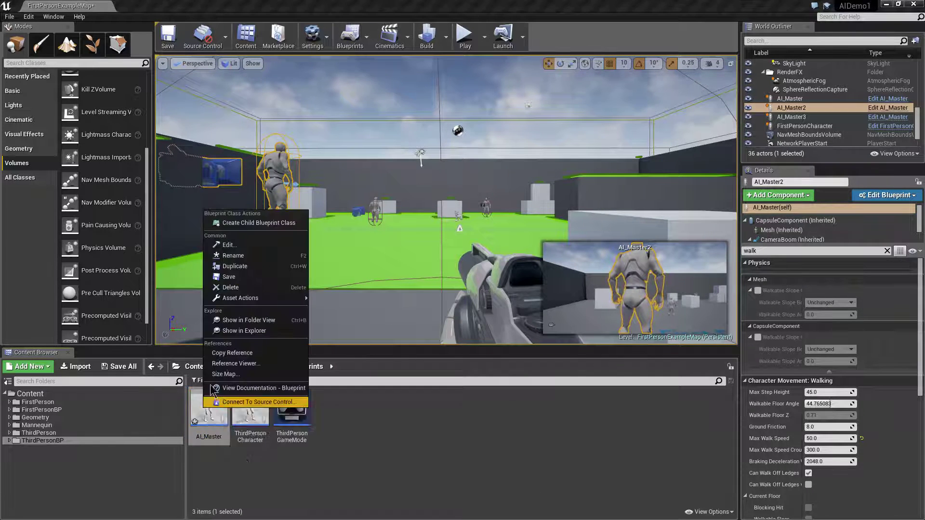
click(276, 224)
key(Return)
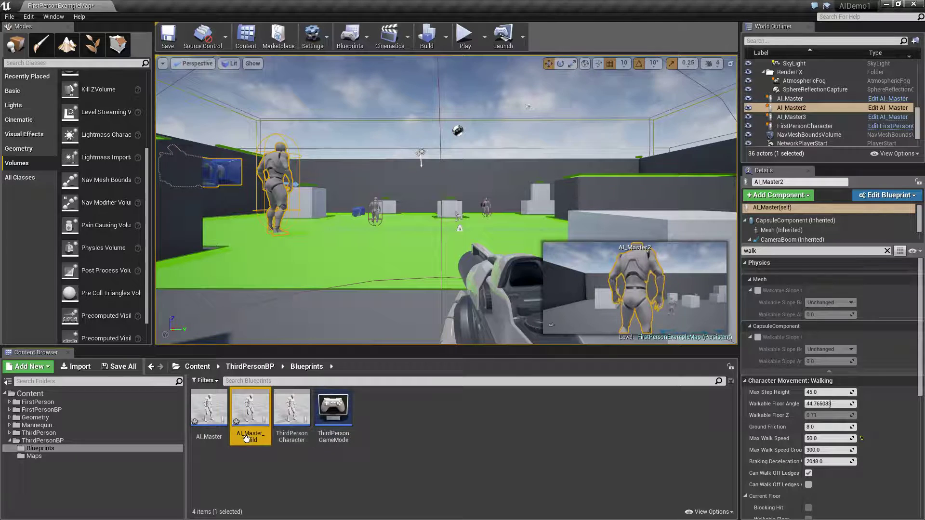
Check the new child blueprint, rename it AI_Giant, and open it for editing.
double_click(252, 414)
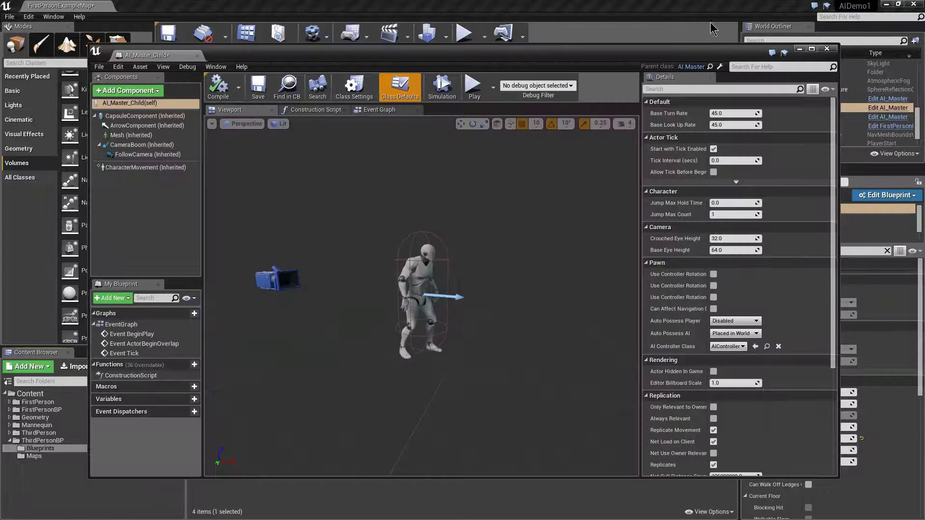
click(827, 48)
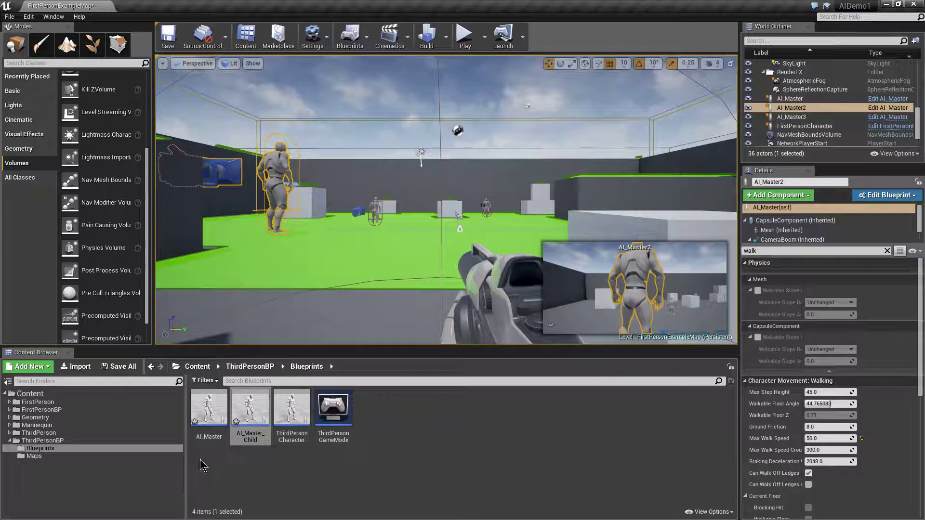
right_click(243, 440)
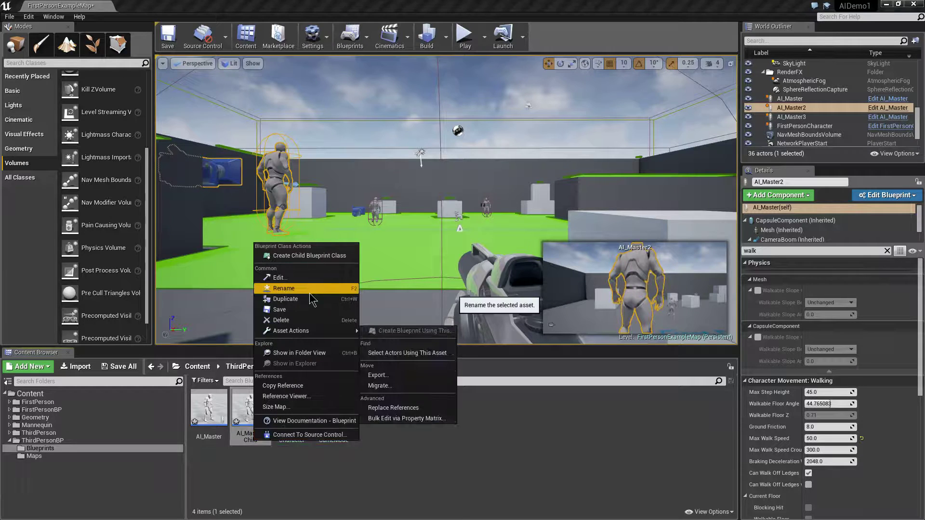
click(308, 291)
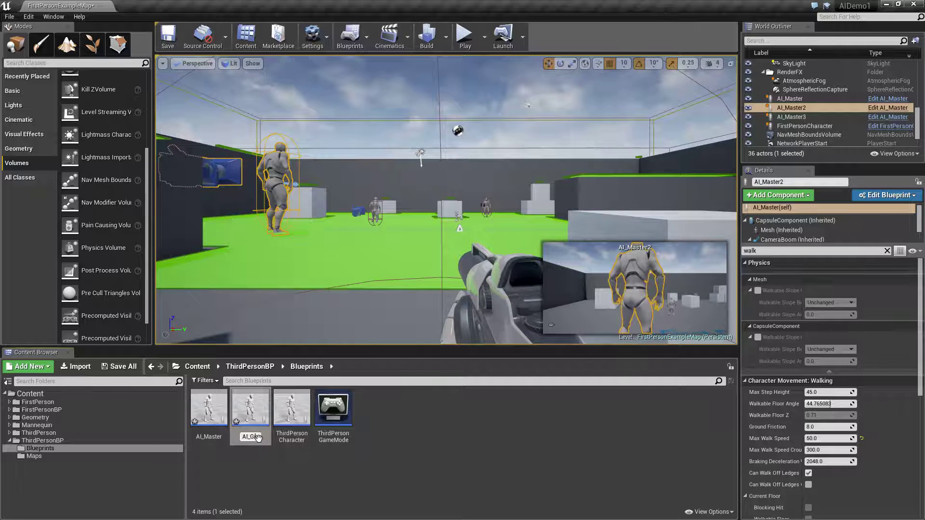
key(Return)
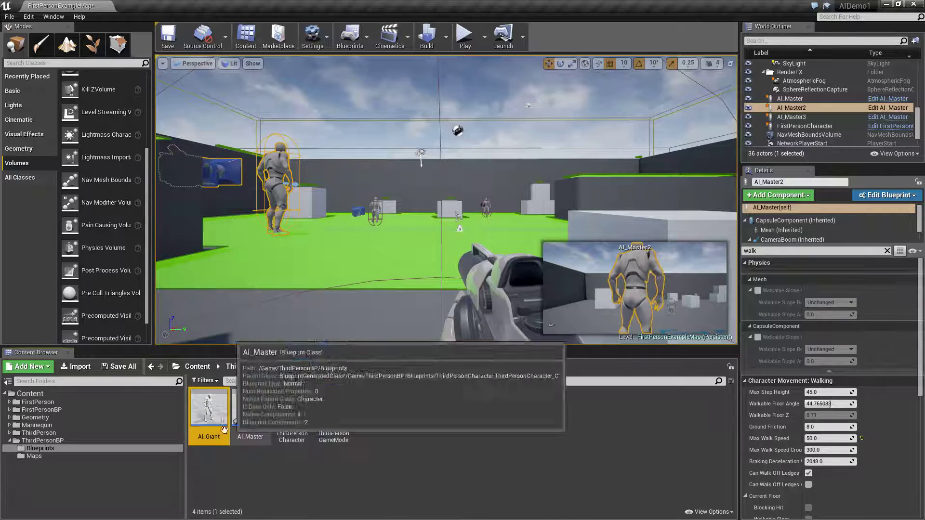
double_click(203, 410)
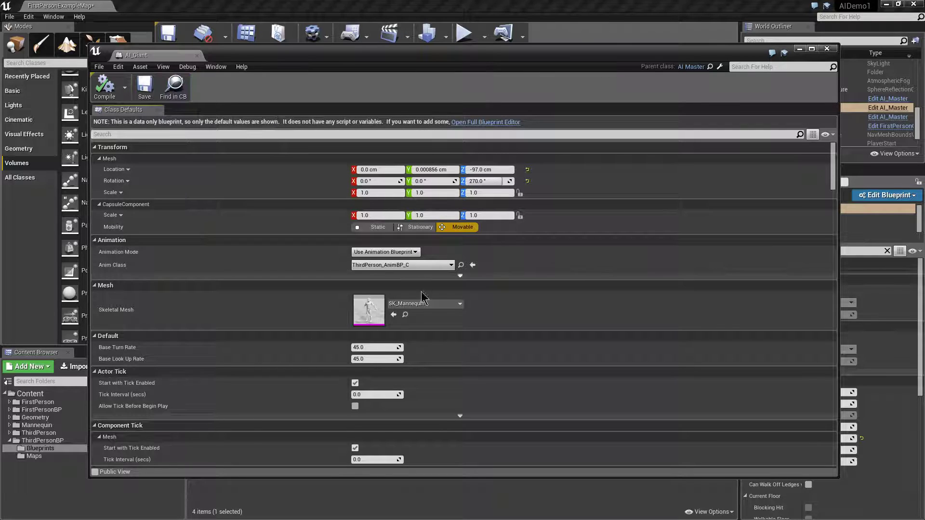
Scale the AI_Giant mesh to 2 on all three axes, set its Max Walk Speed to 50, and save the blueprint.
click(394, 193)
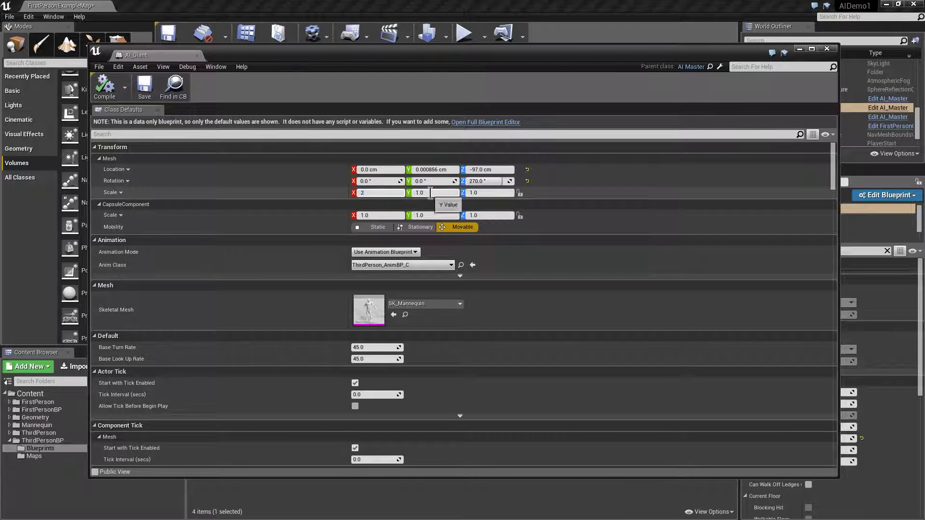
key(Return)
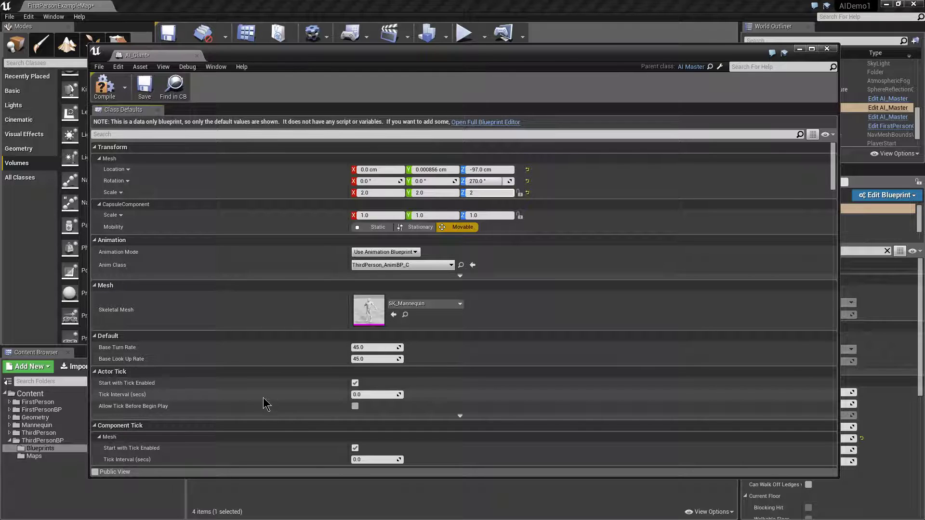
scroll(264, 399, down, 8)
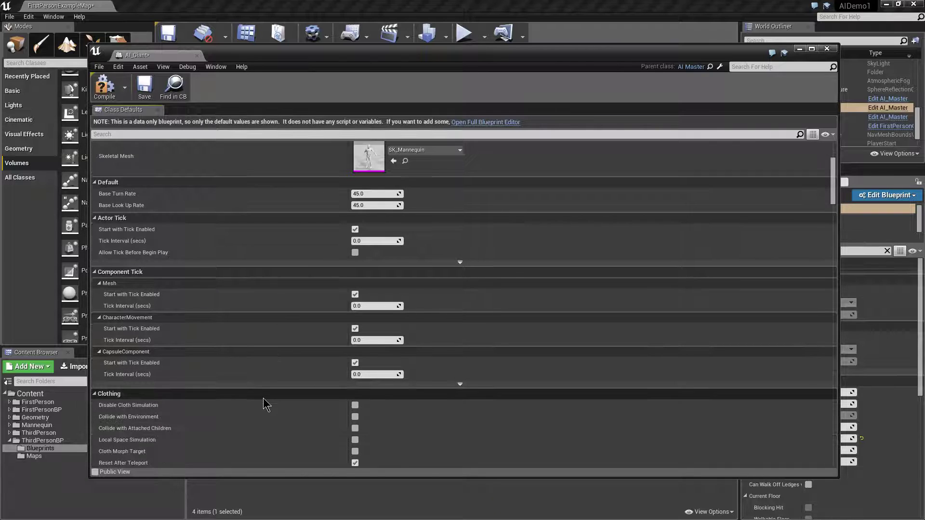
scroll(264, 398, down, 1)
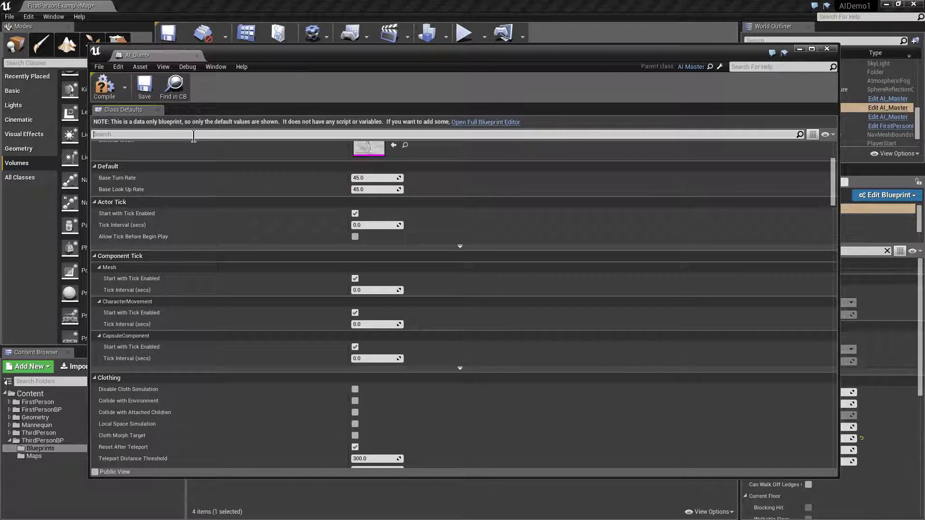
text(max)
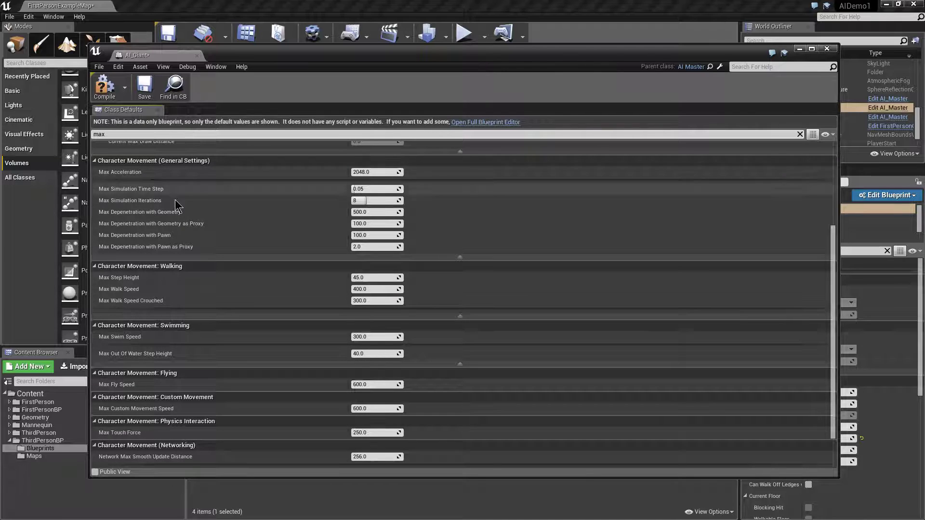
click(362, 290)
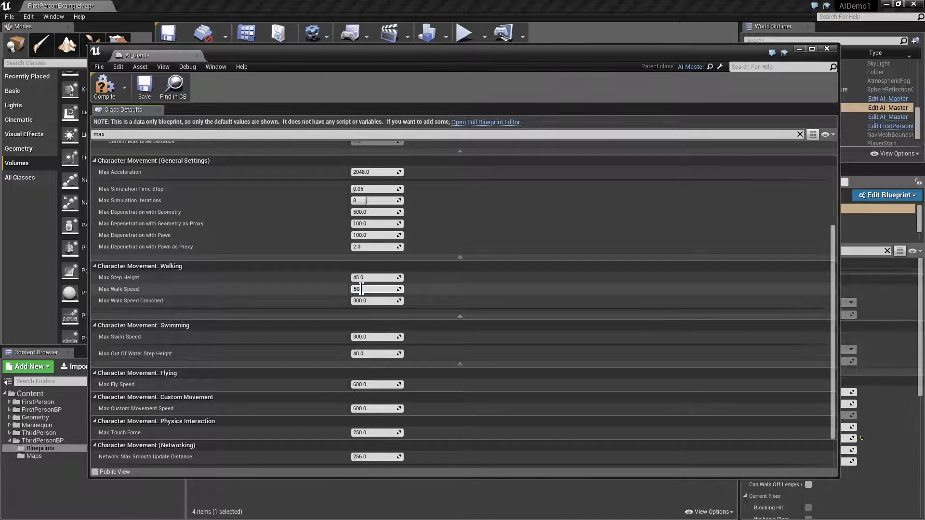
key(Return)
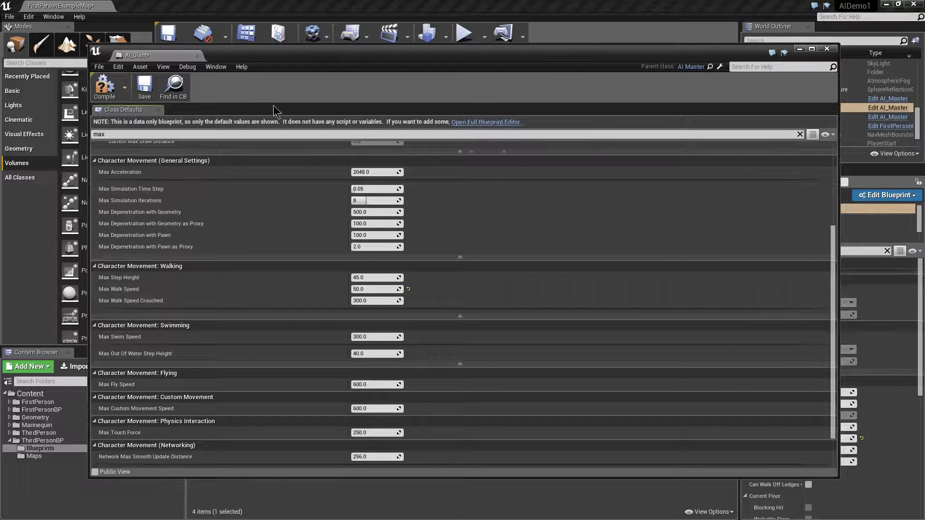
click(141, 90)
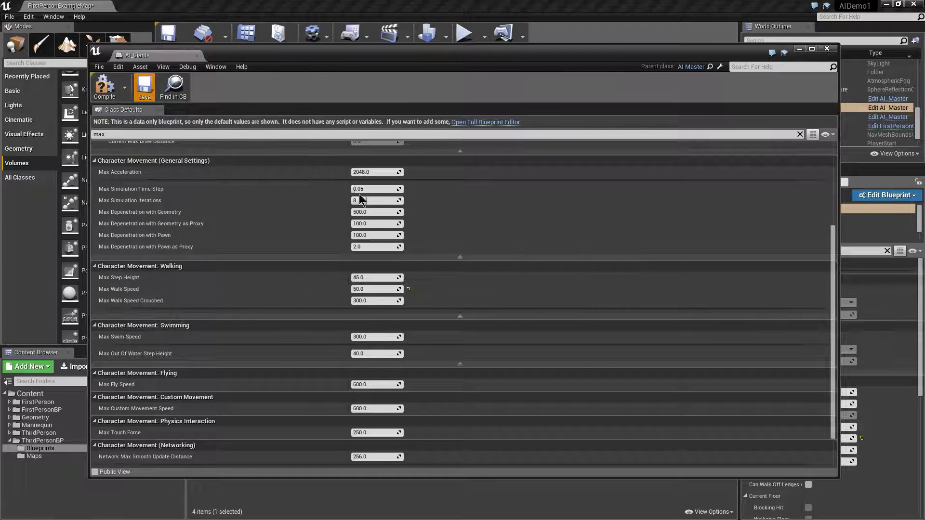
Open AI_Giant in the full blueprint editor, look over its Event Graph nodes, and close the blueprint.
click(463, 123)
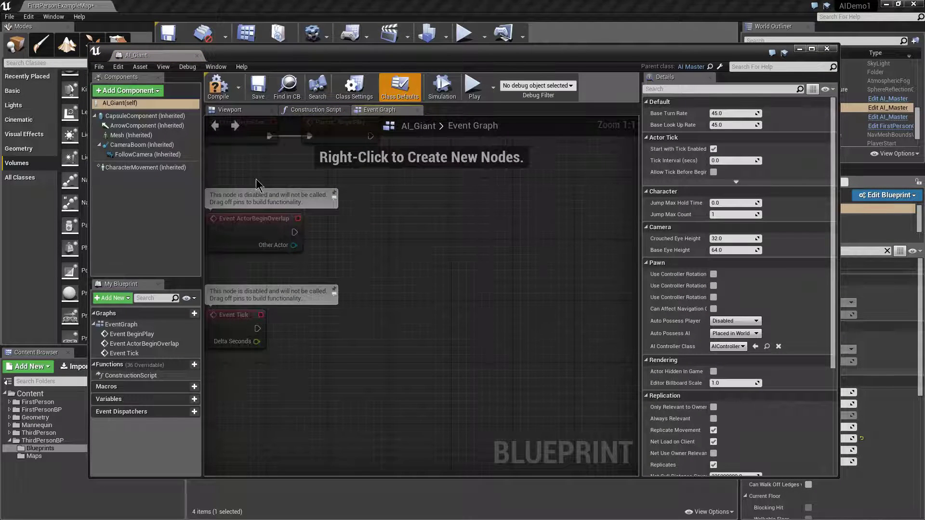
right_drag(284, 167, 405, 303)
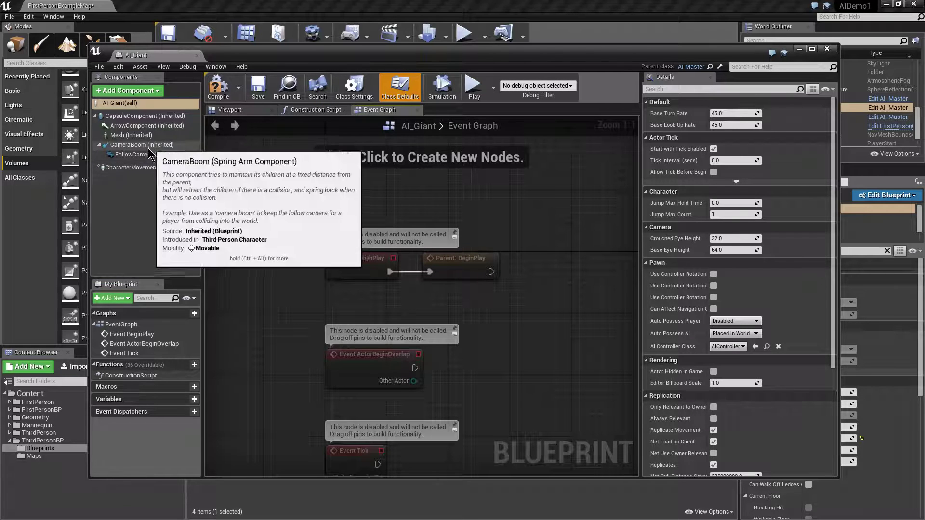
click(828, 49)
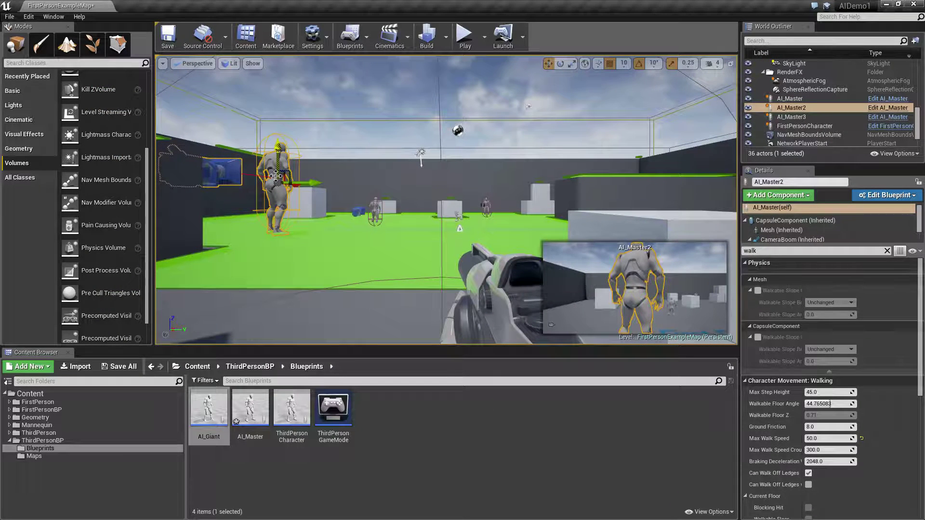
Delete AI_Master2 from the level and place three AI_Giant characters side by side in the area in front of the player.
key(Delete)
drag(209, 410, 268, 241)
drag(209, 409, 340, 265)
drag(209, 410, 422, 262)
Play the level to test how the AI_Giant characters chase the player, and stop the session.
click(465, 36)
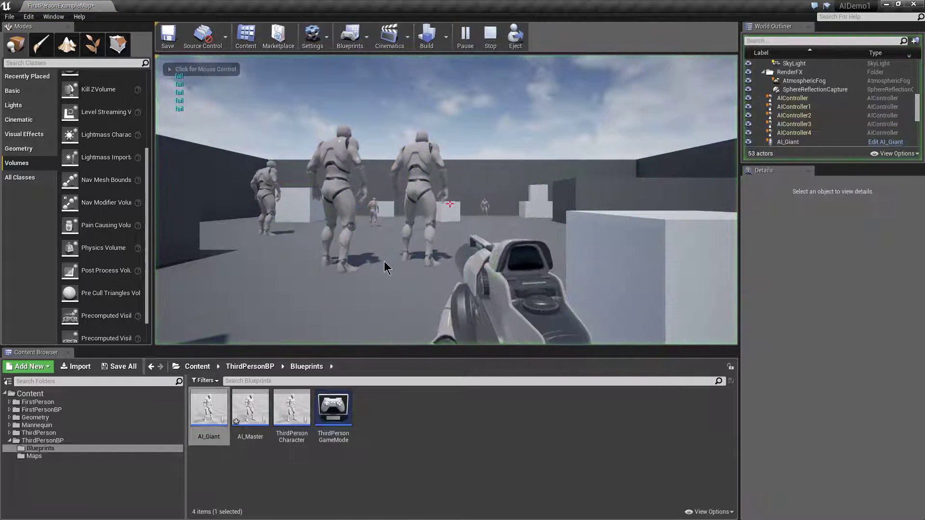
click(366, 275)
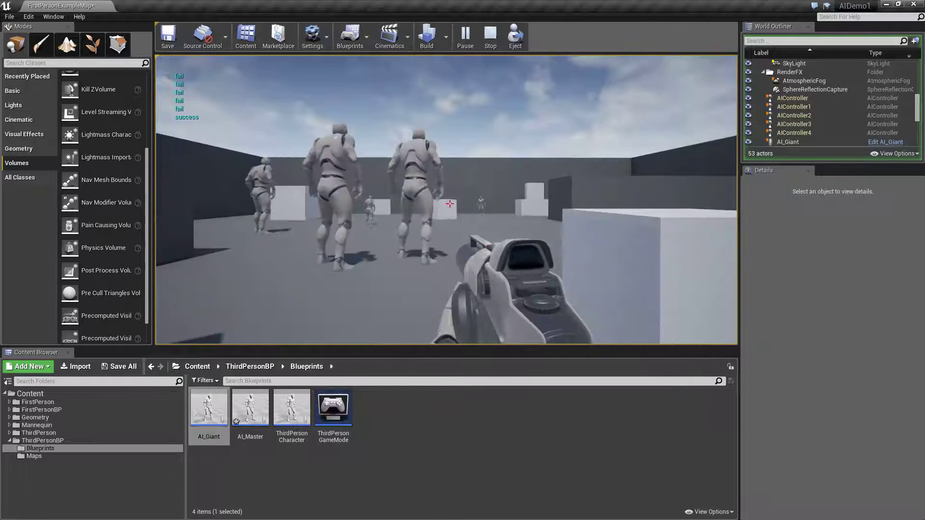
key(Escape)
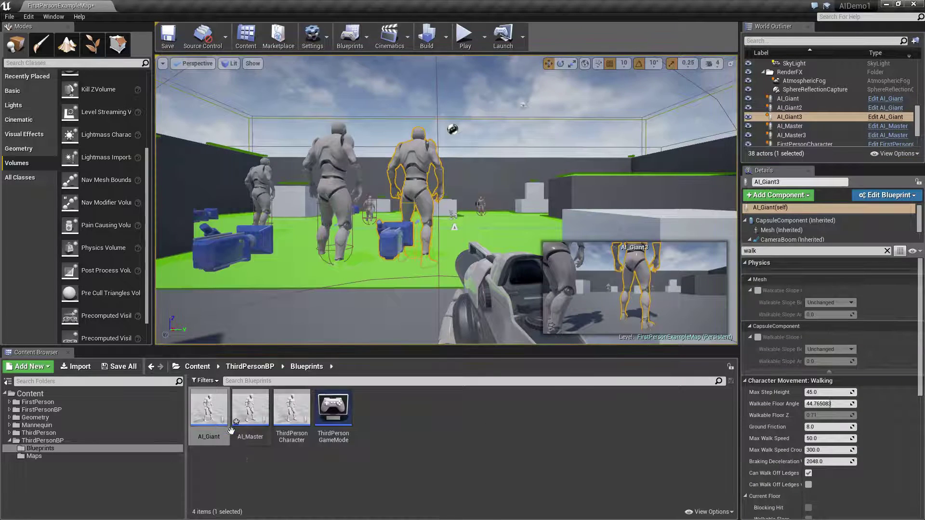